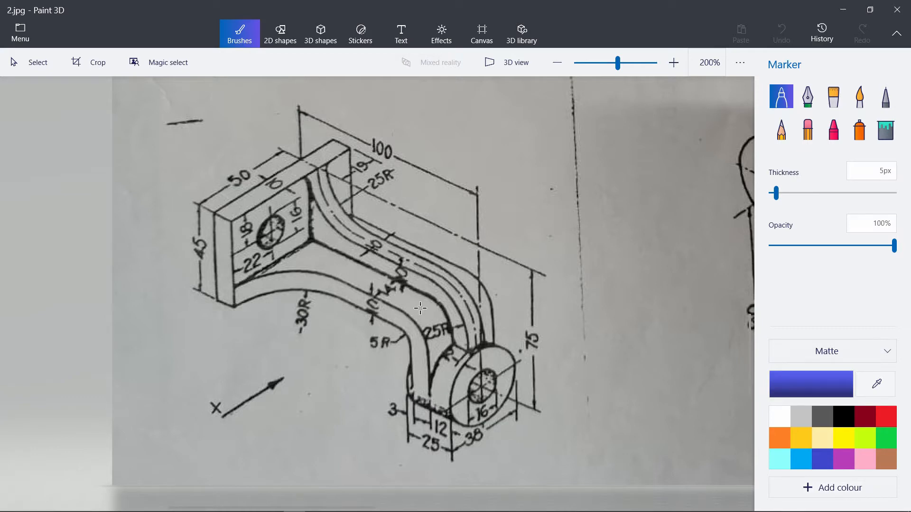
# Switch to SOLIDWORKS and create a new part document.
pyautogui.click(337, 506)
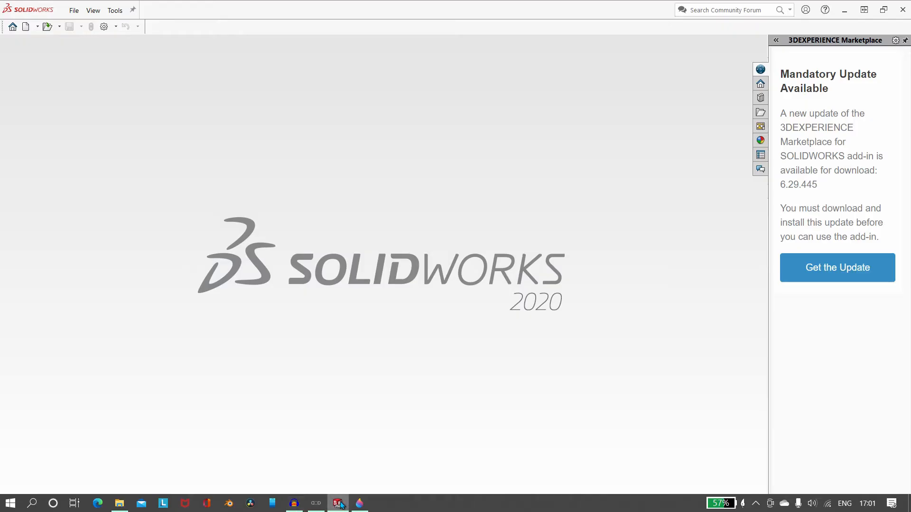
pyautogui.click(25, 27)
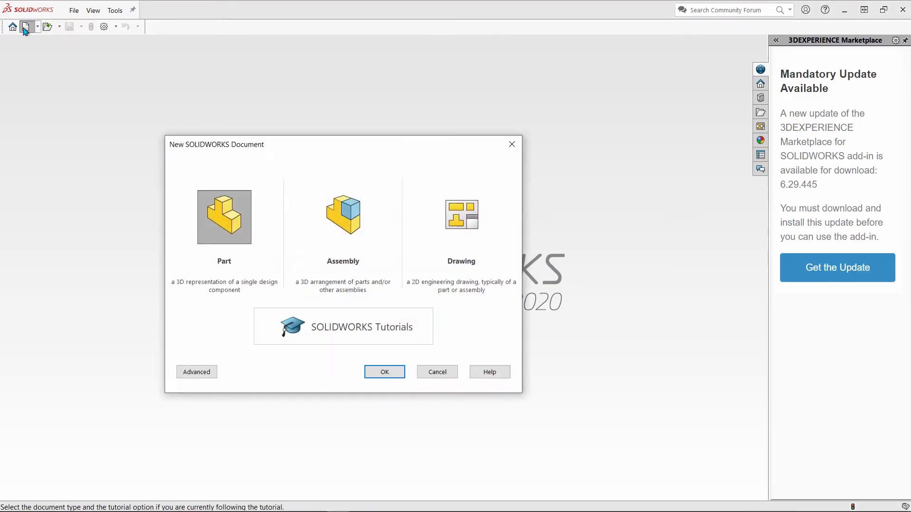
pyautogui.click(393, 372)
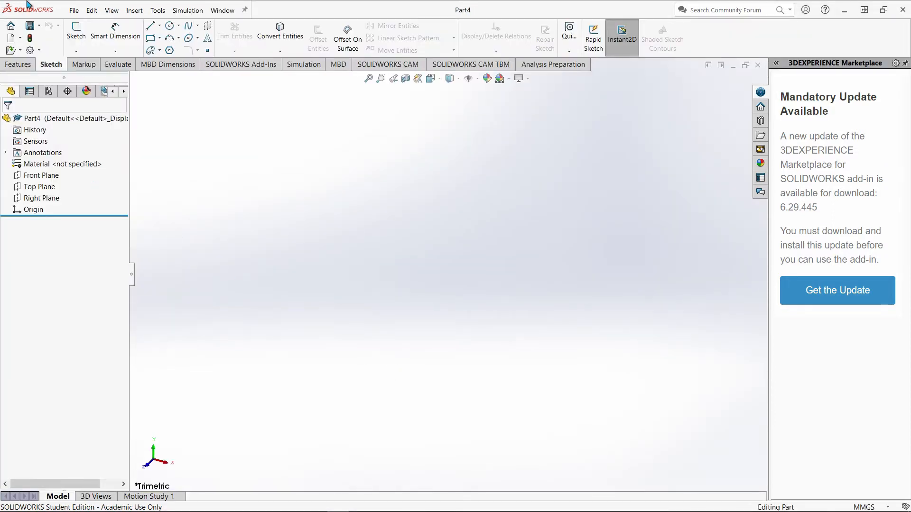
# Start a sketch on the Front Plane and draw a corner rectangle about 78 by 51 mm, extending up and left from the origin.
pyautogui.click(76, 31)
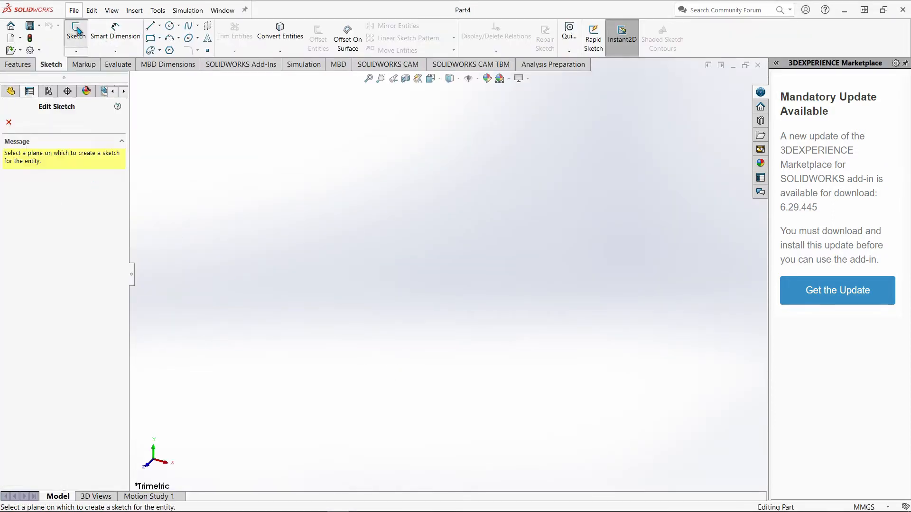
pyautogui.click(326, 150)
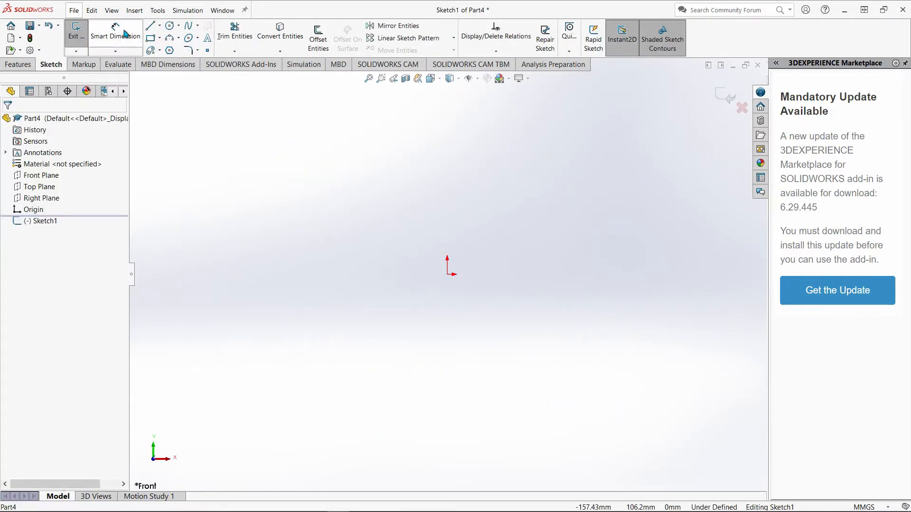
pyautogui.click(150, 38)
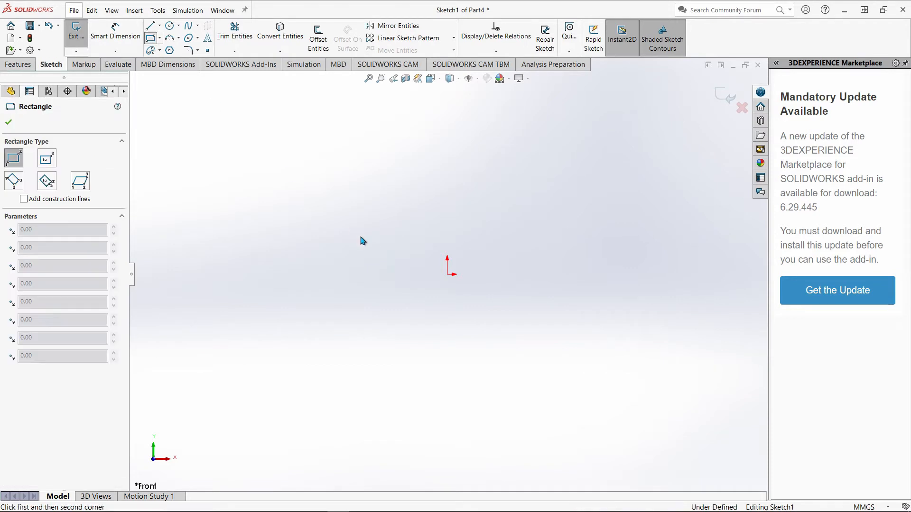
pyautogui.click(447, 274)
pyautogui.click(303, 180)
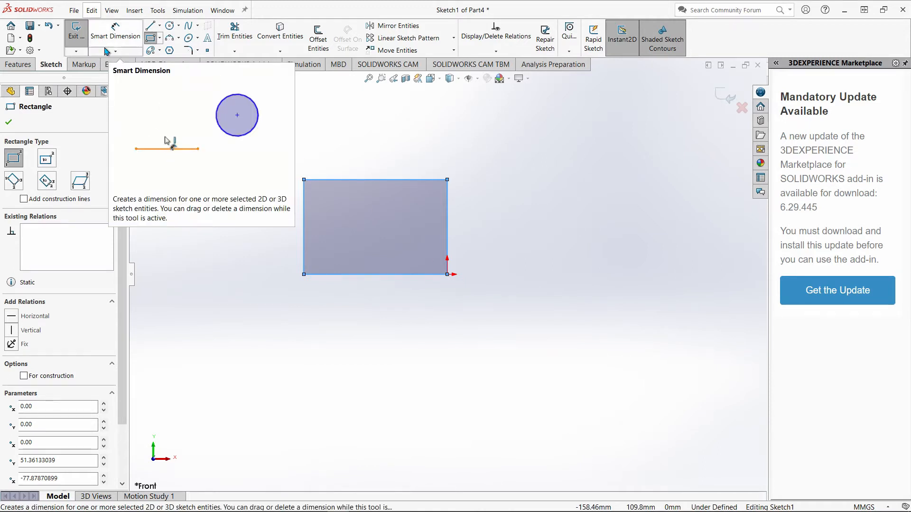
# Check the bracket drawing in Paint 3D, return to SOLIDWORKS and dimension the rectangle's vertical side to 45 mm.
pyautogui.click(118, 33)
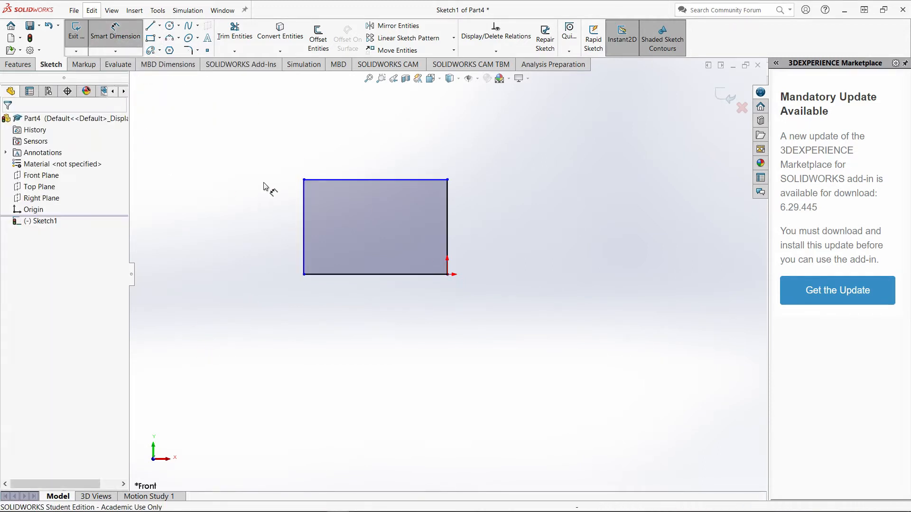
pyautogui.click(304, 217)
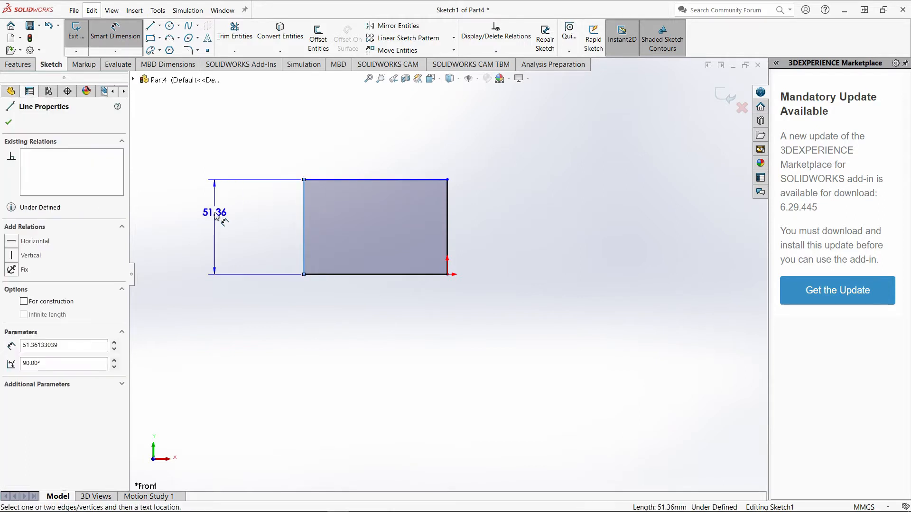
pyautogui.click(215, 216)
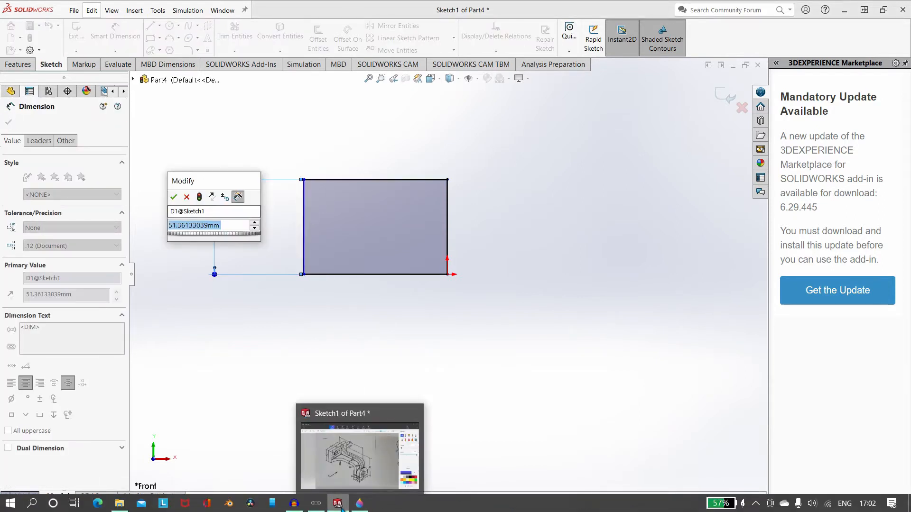
pyautogui.click(358, 504)
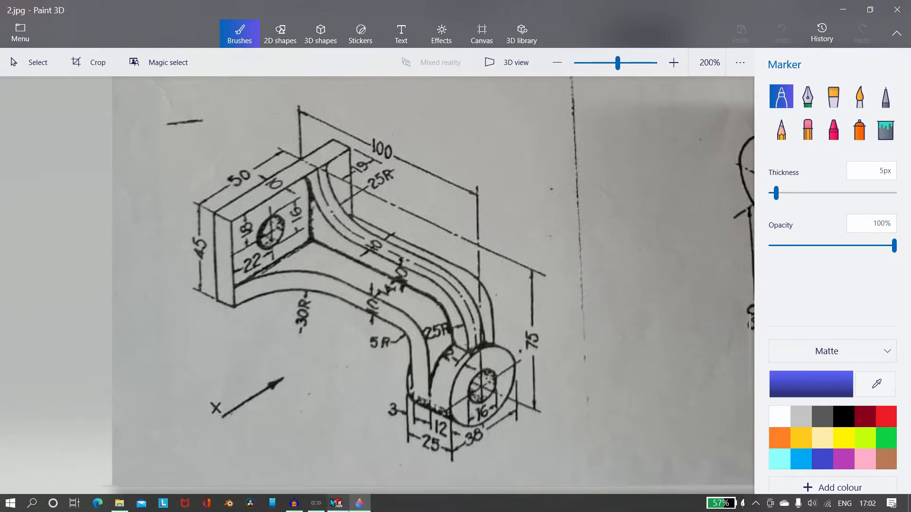
pyautogui.click(337, 503)
pyautogui.write('45')
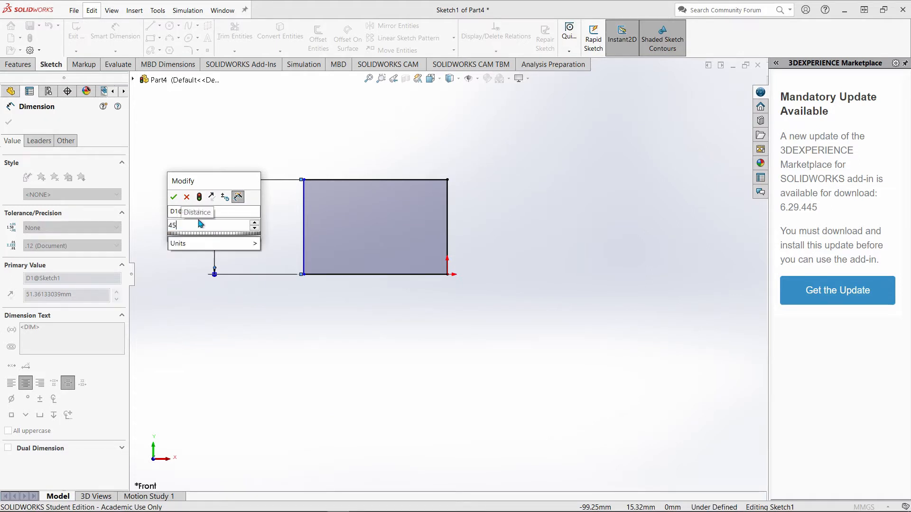
pyautogui.press('Return')
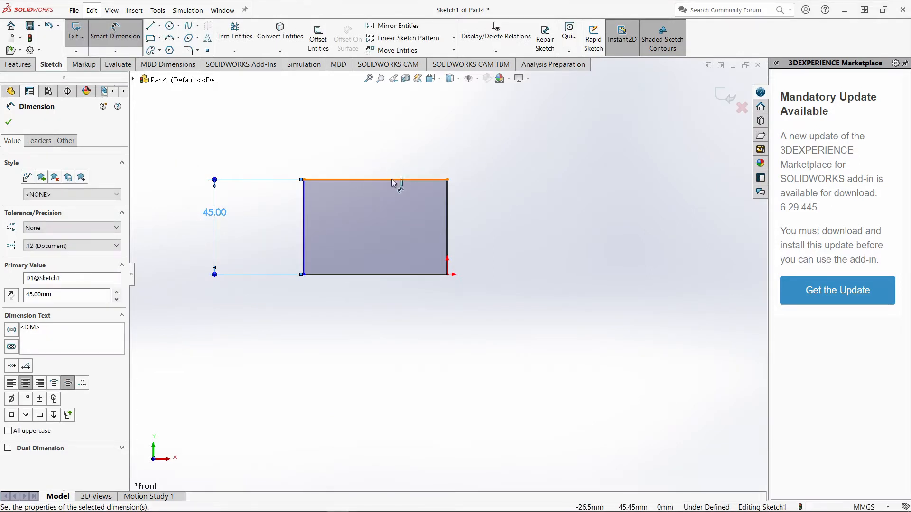
# Dimension the rectangle's upper side to 50+19, giving a width of 69 mm.
pyautogui.click(394, 180)
pyautogui.click(396, 128)
pyautogui.write('50')
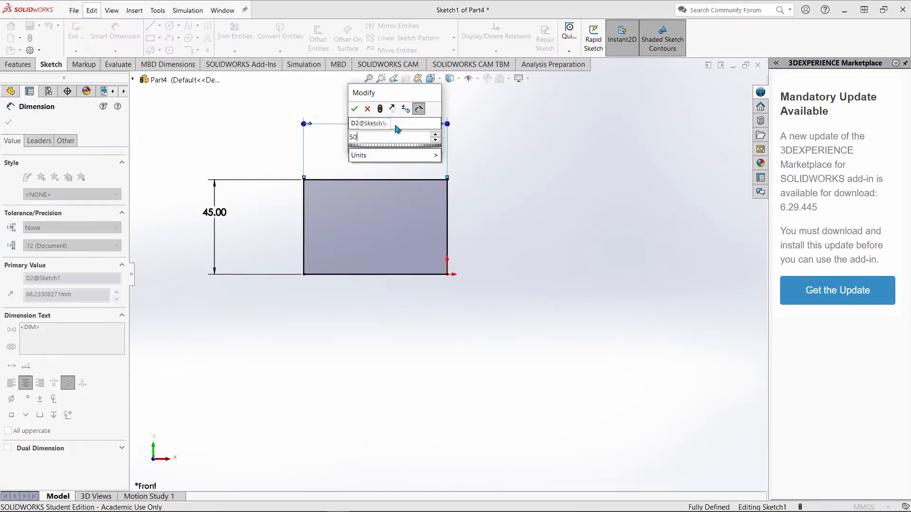
pyautogui.write('+19')
pyautogui.press('Return')
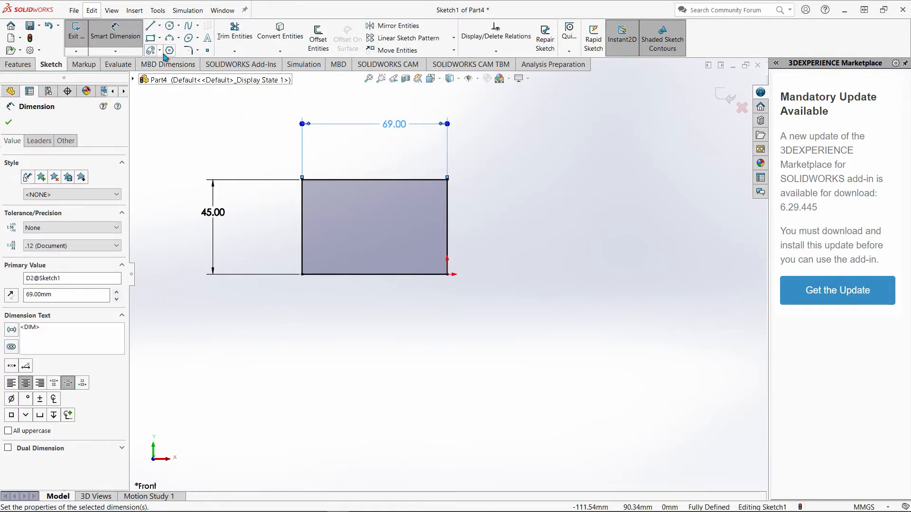
# Exit the sketch and extrude the rectangle as a solid plate with a blind depth of 10 mm.
pyautogui.click(98, 38)
pyautogui.click(73, 33)
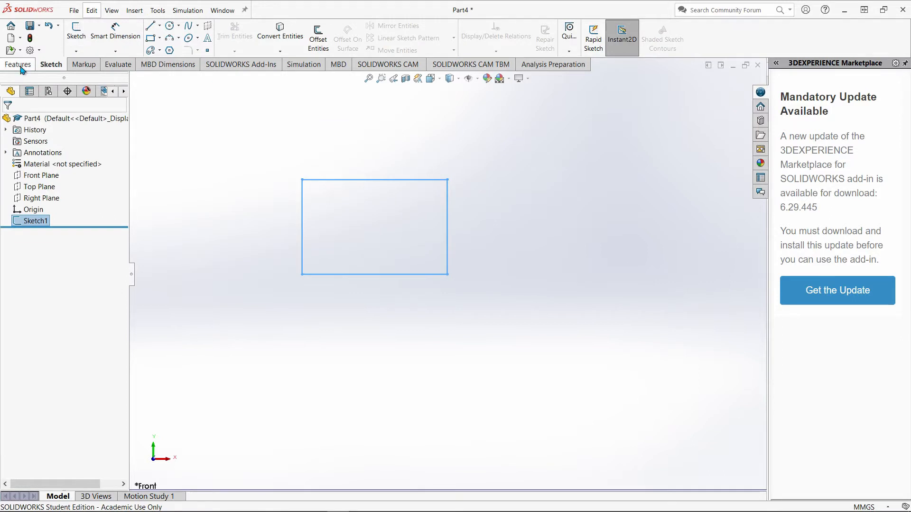
pyautogui.click(19, 65)
pyautogui.click(82, 38)
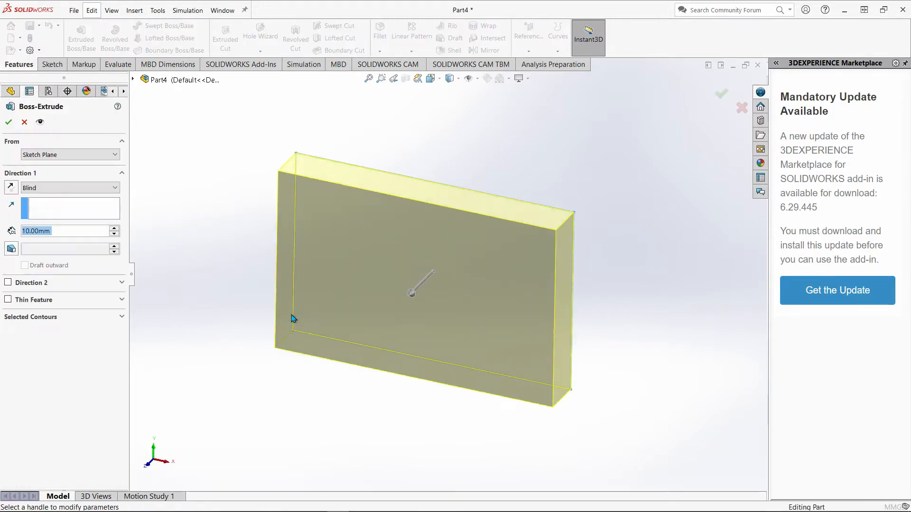
pyautogui.click(9, 124)
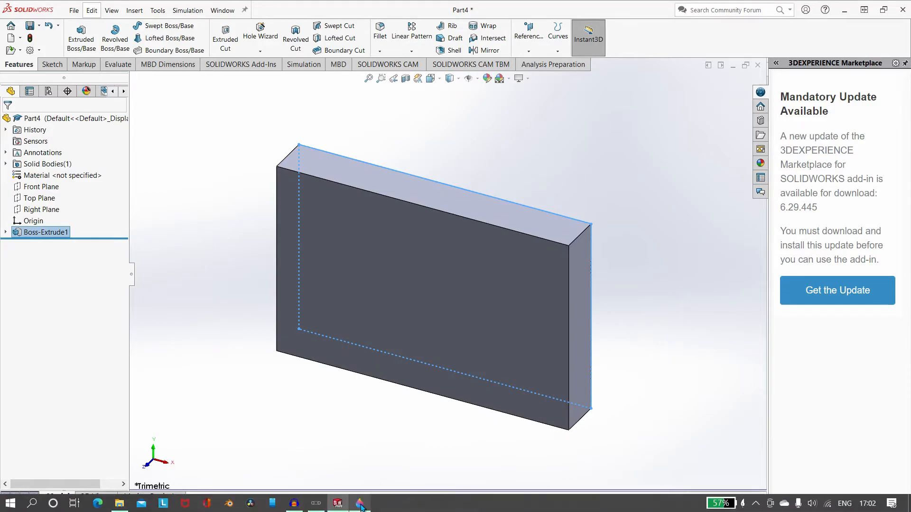
# Check the bracket drawing in Paint 3D, return to SOLIDWORKS and open a new sketch on the Front Plane, viewed normal to it.
pyautogui.click(360, 504)
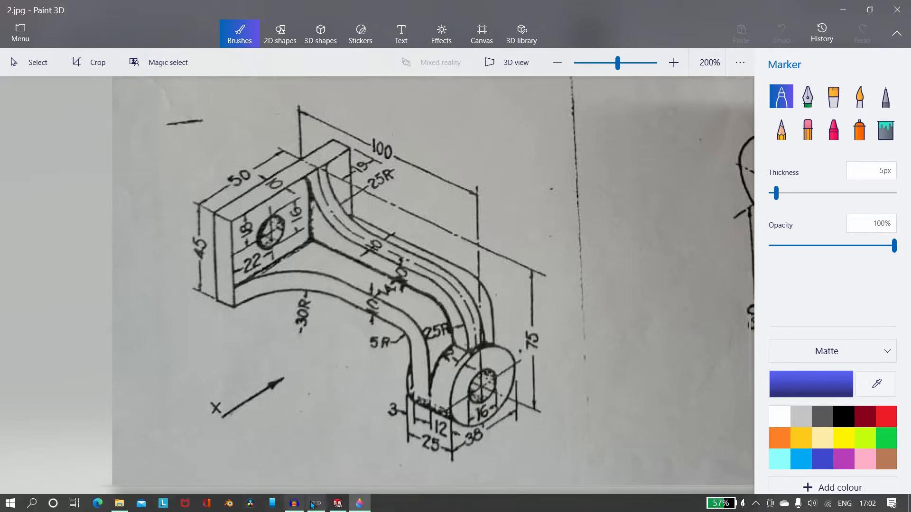
pyautogui.click(338, 506)
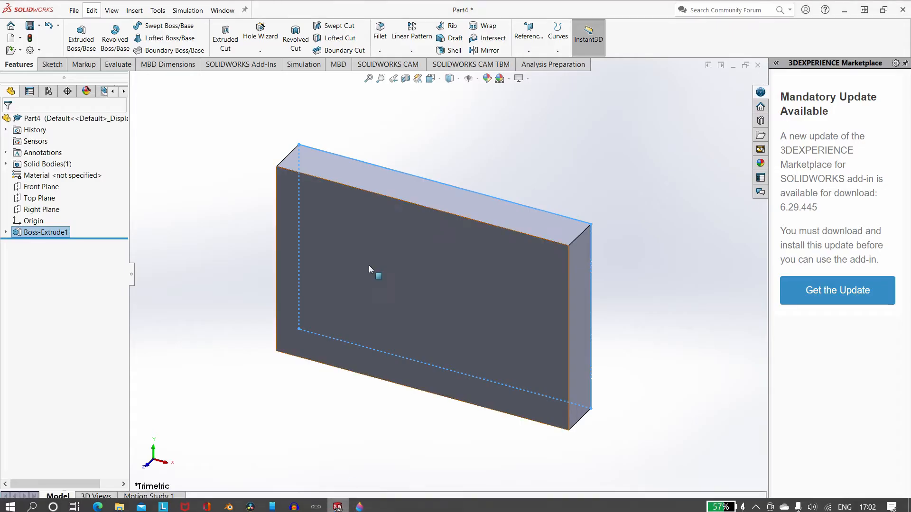
pyautogui.click(48, 188)
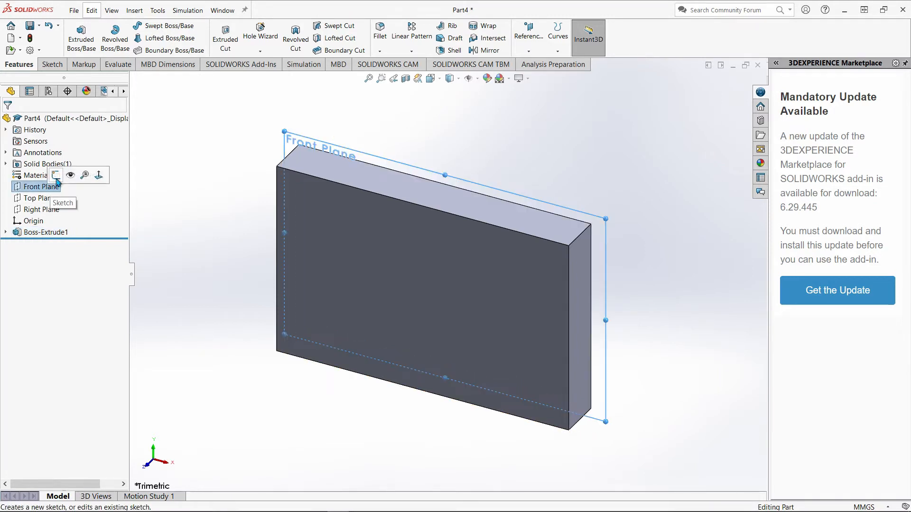
pyautogui.click(61, 175)
pyautogui.rightClick(57, 191)
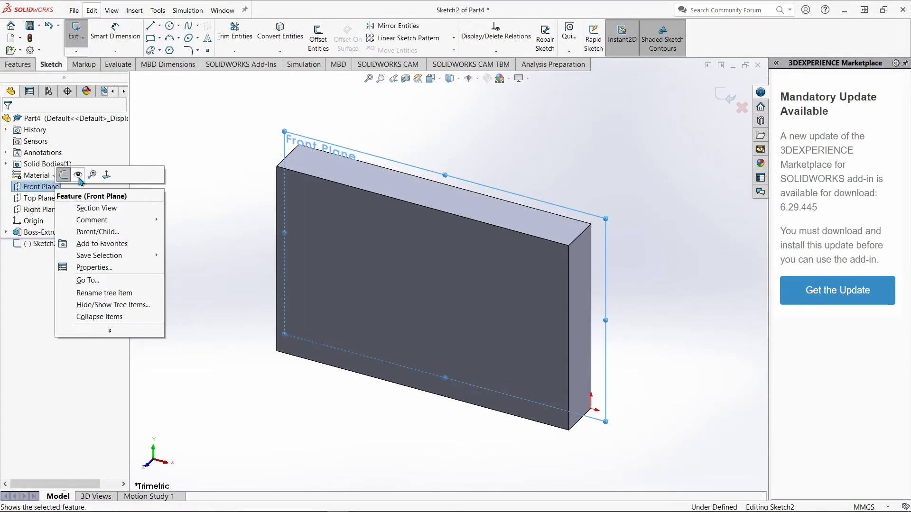
pyautogui.click(113, 182)
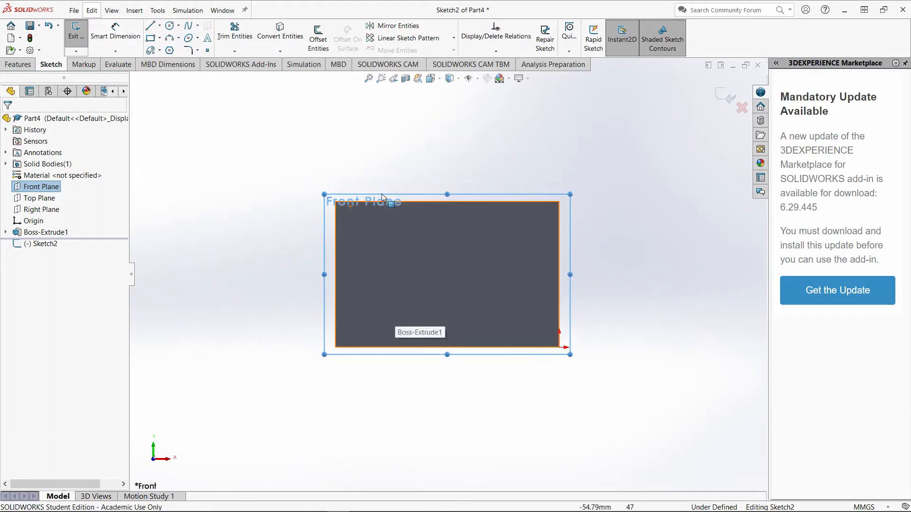
# Draw a vertical centerline about 104 mm long through the plate's right portion and a horizontal centerline crossing it below the plate.
pyautogui.click(160, 26)
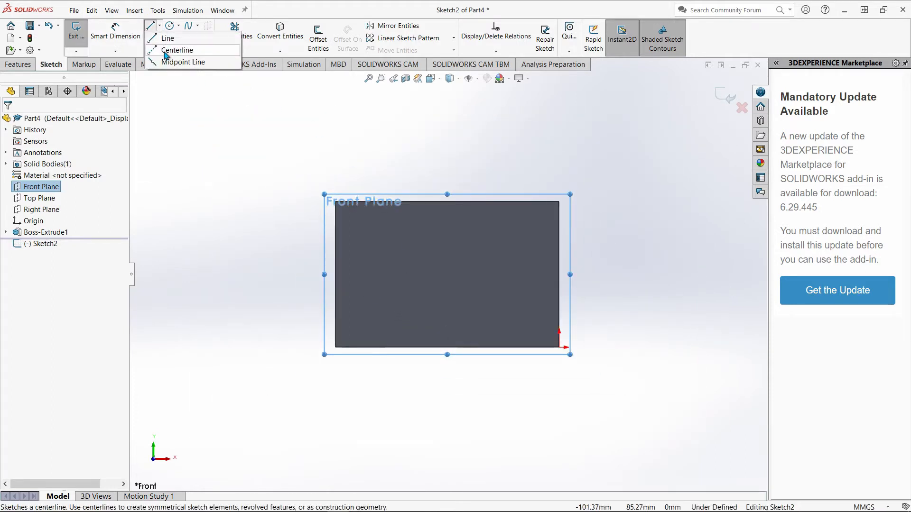
pyautogui.click(175, 45)
pyautogui.click(499, 131)
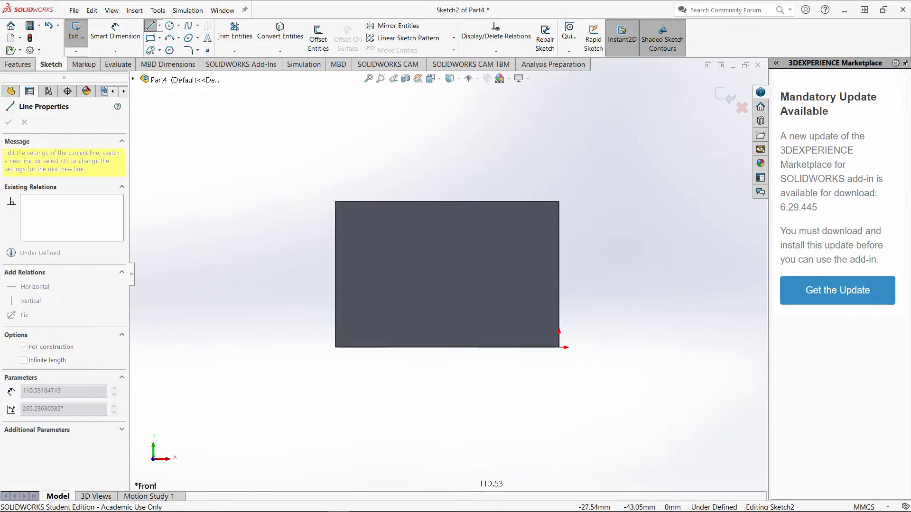
pyautogui.click(500, 468)
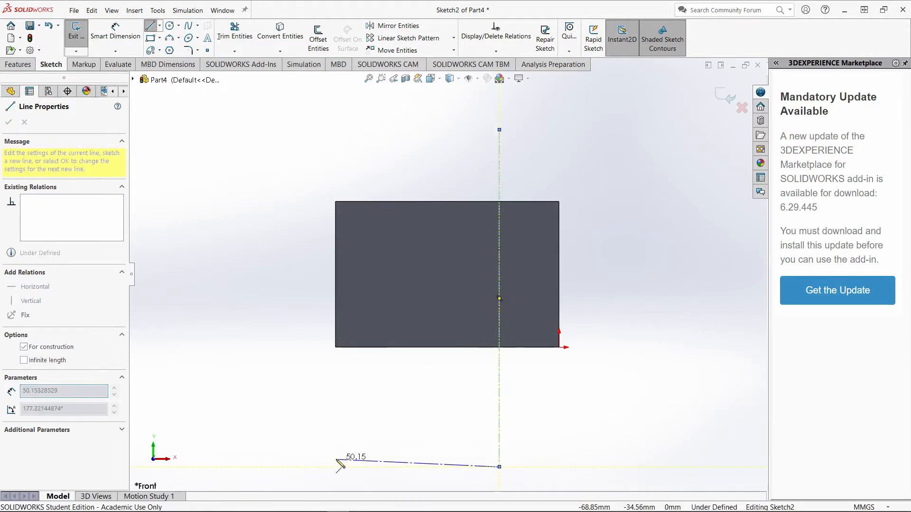
pyautogui.press('Escape')
pyautogui.click(356, 432)
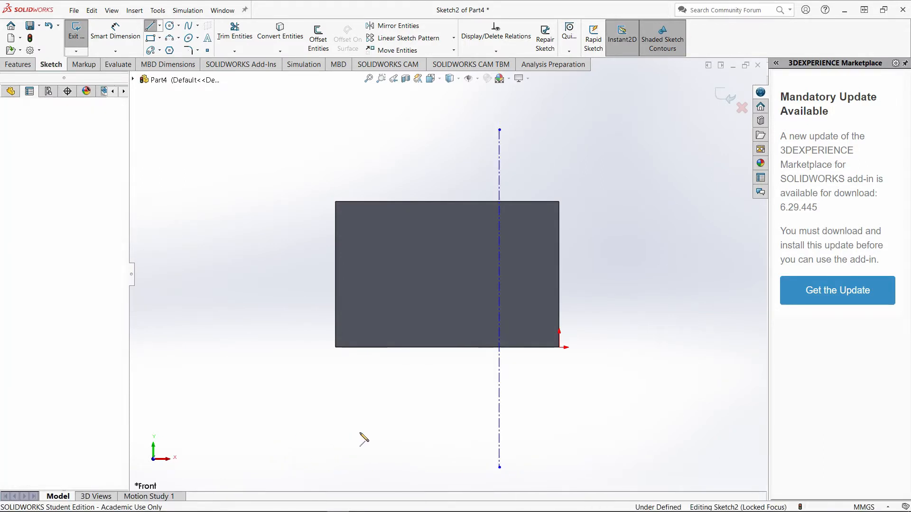
pyautogui.click(632, 432)
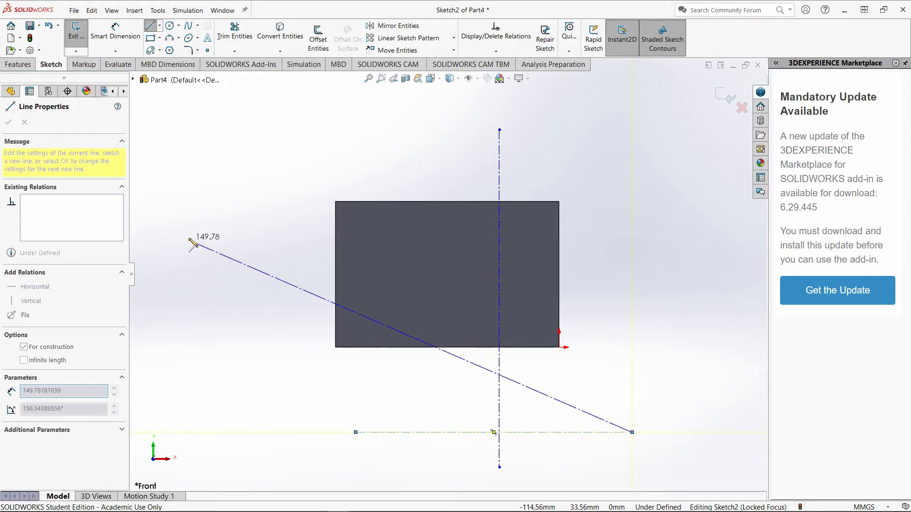
pyautogui.press('Escape')
pyautogui.click(115, 31)
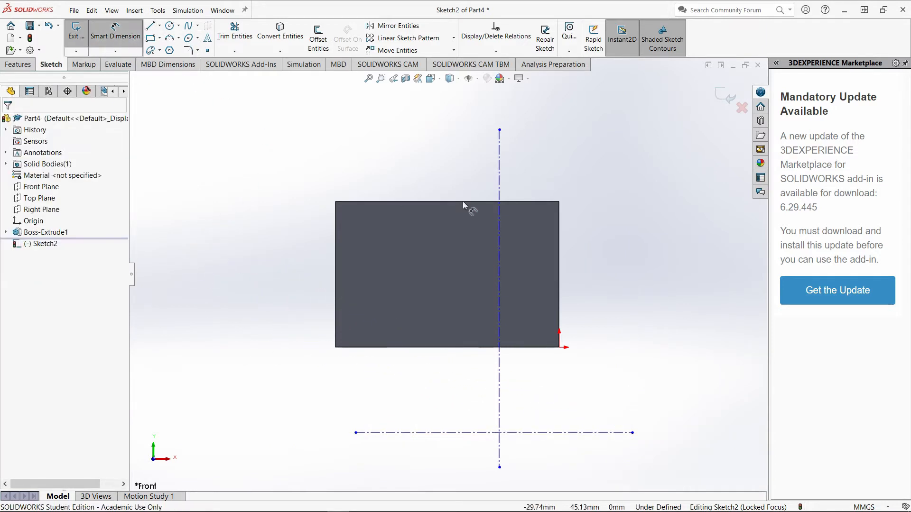
pyautogui.click(500, 187)
pyautogui.click(558, 232)
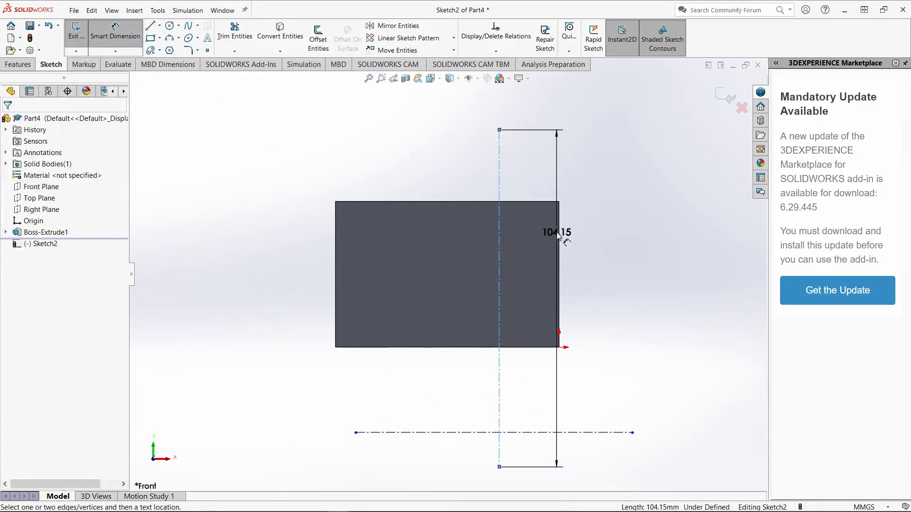
pyautogui.click(516, 217)
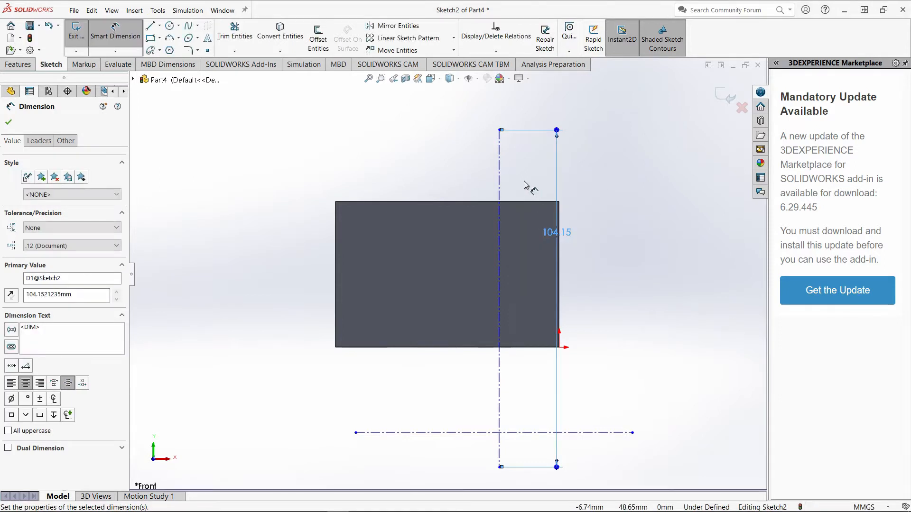
pyautogui.press('Escape')
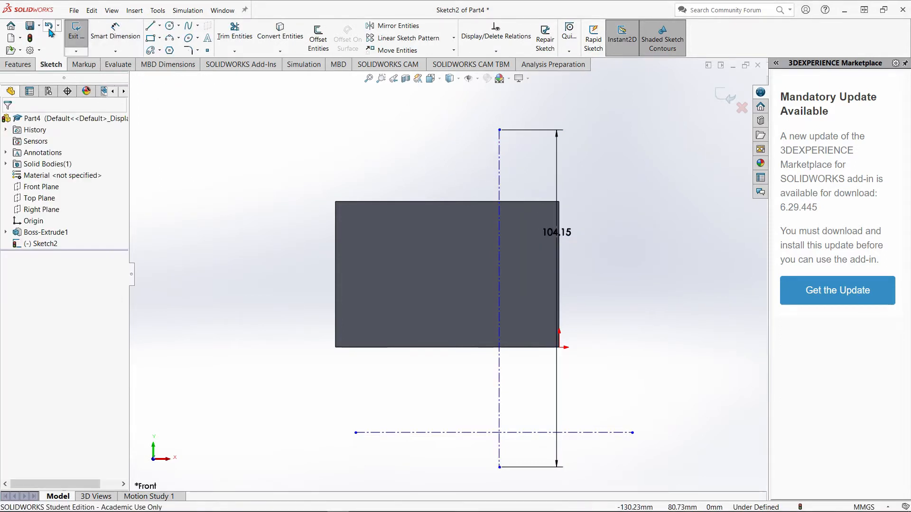
pyautogui.click(53, 32)
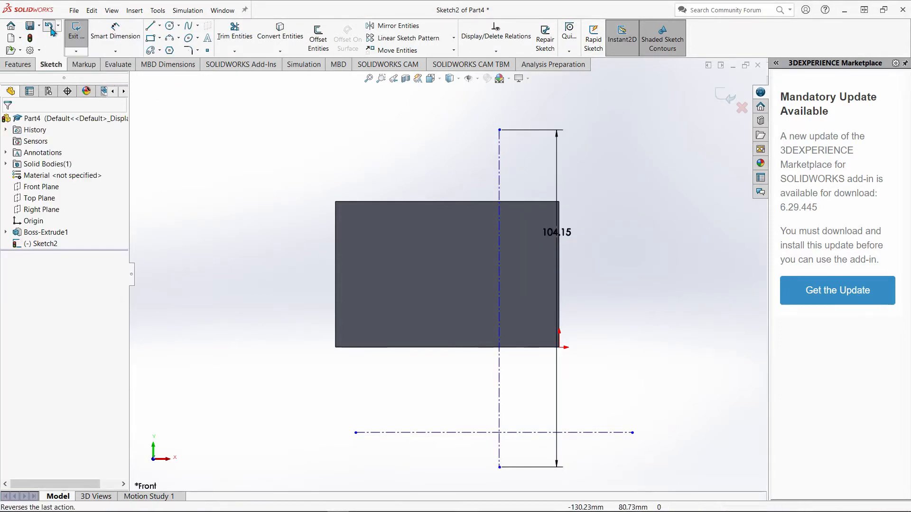
# Dimension the vertical centerline 19 mm from the plate's right edge.
pyautogui.click(115, 33)
pyautogui.click(498, 160)
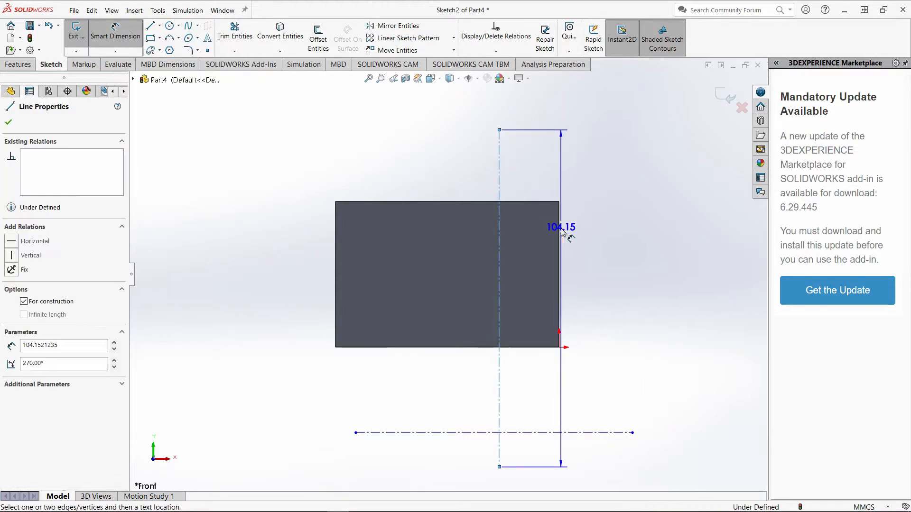
pyautogui.click(559, 240)
pyautogui.click(549, 172)
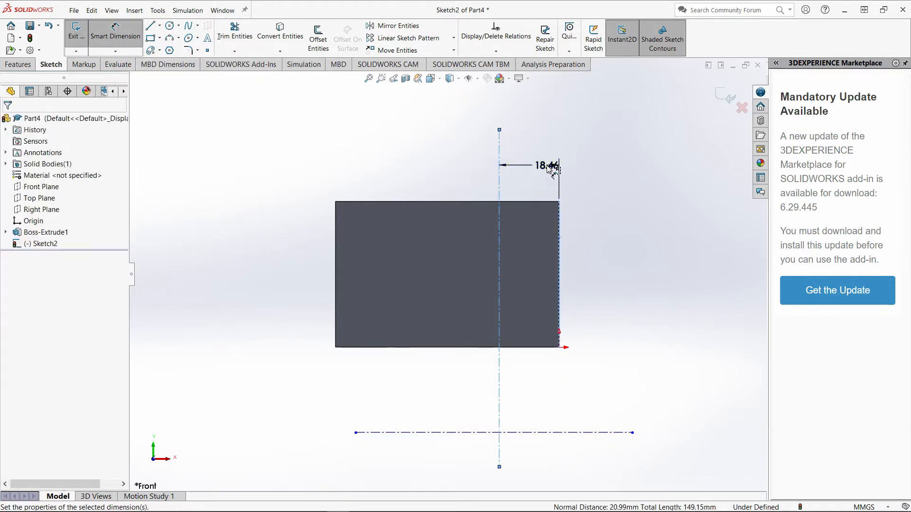
pyautogui.press('Return')
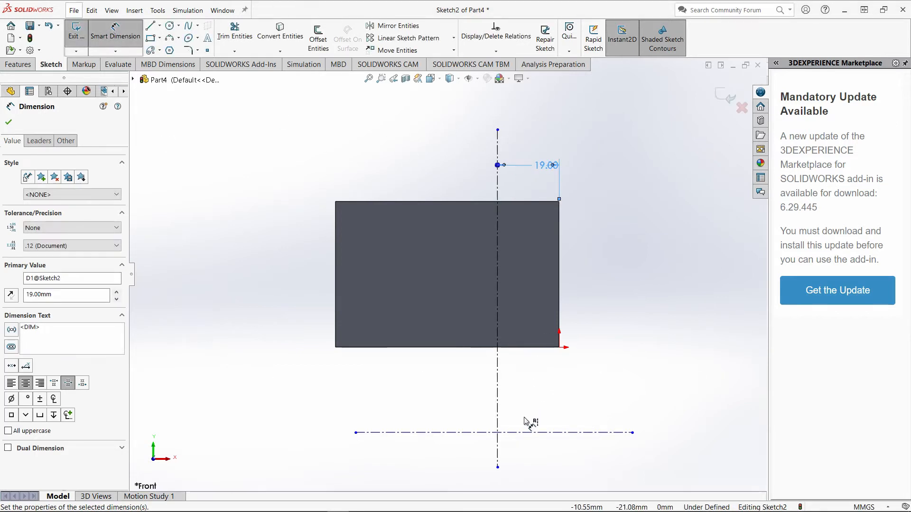
# Dimension the horizontal centerline 75 mm below the plate's upper edge, checking the value on the bracket drawing in Paint 3D.
pyautogui.click(526, 433)
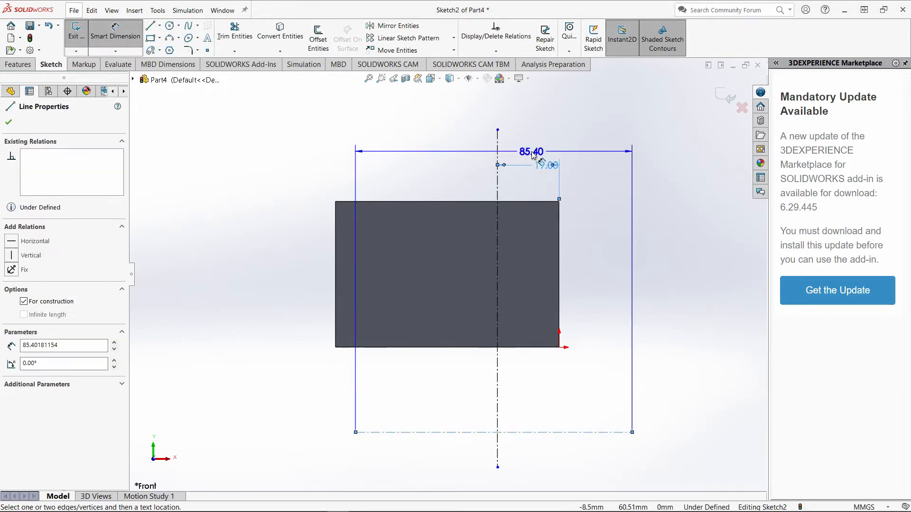
pyautogui.click(522, 203)
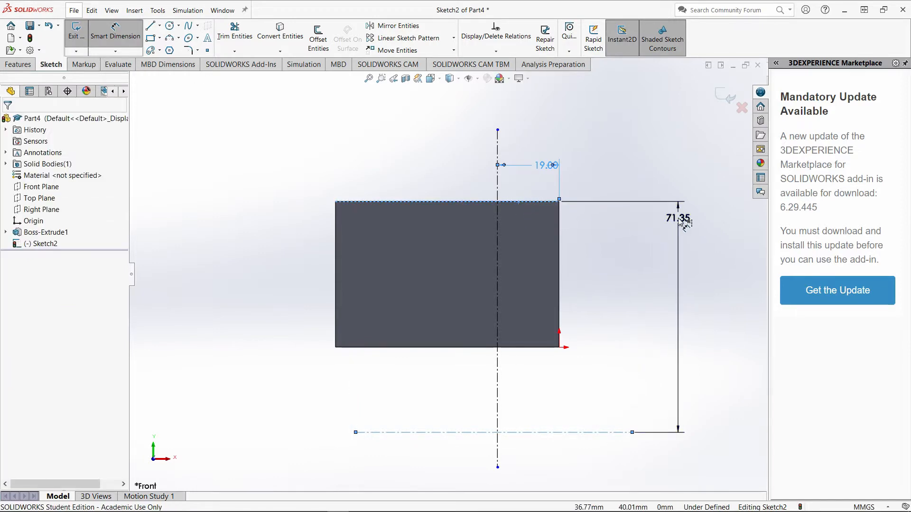
pyautogui.click(676, 219)
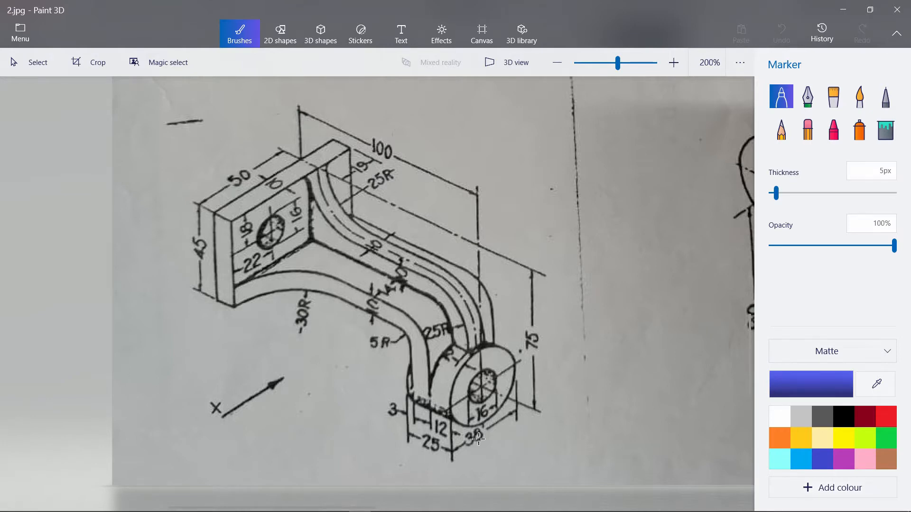
pyautogui.click(337, 503)
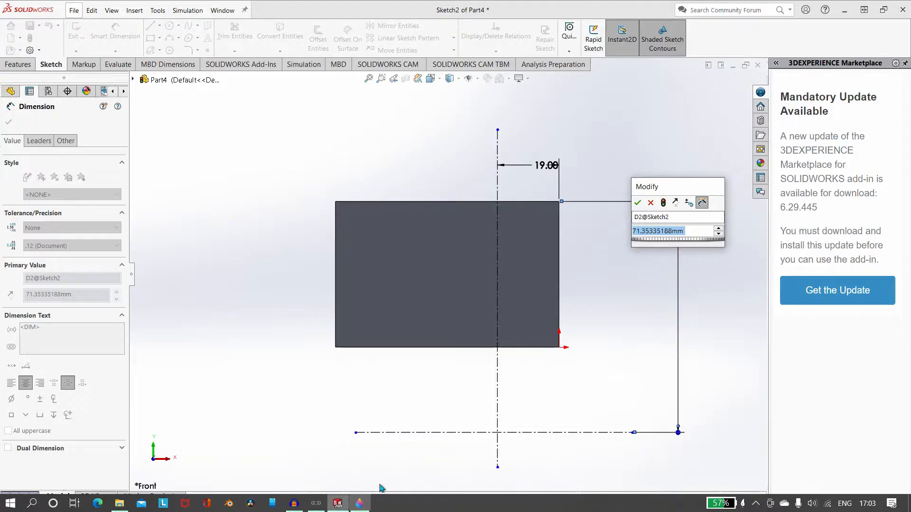
pyautogui.write('75')
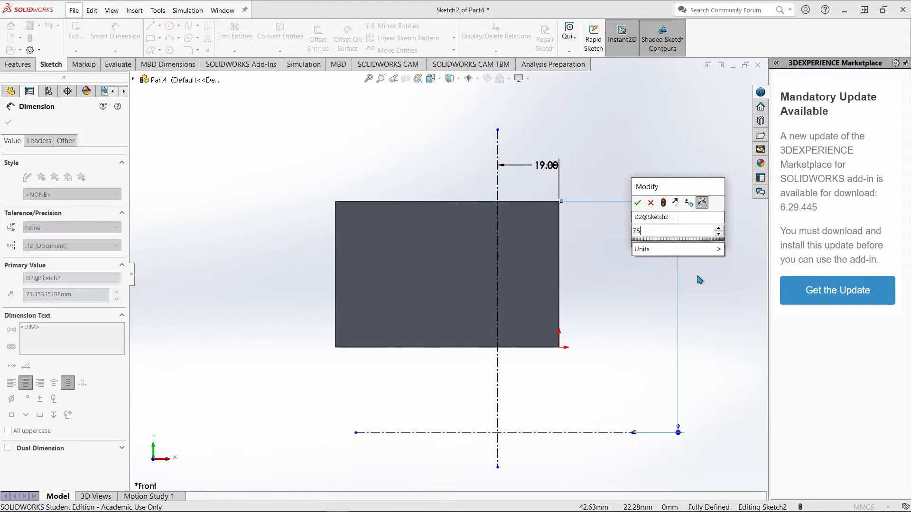
pyautogui.press('Return')
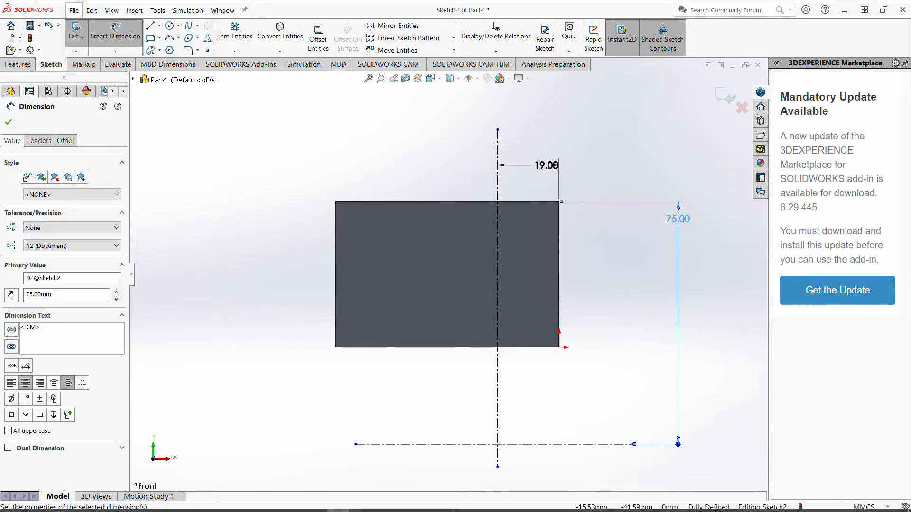
# Check the drawing in Paint 3D, return to SOLIDWORKS and draw a circle of about 12.5 mm radius centered on the centerlines' intersection.
pyautogui.click(355, 505)
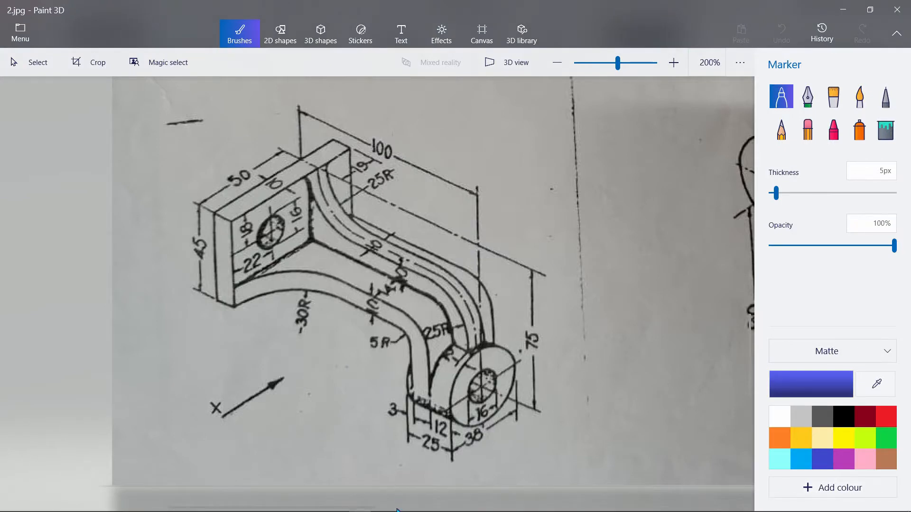
pyautogui.moveTo(378, 511)
pyautogui.click(338, 504)
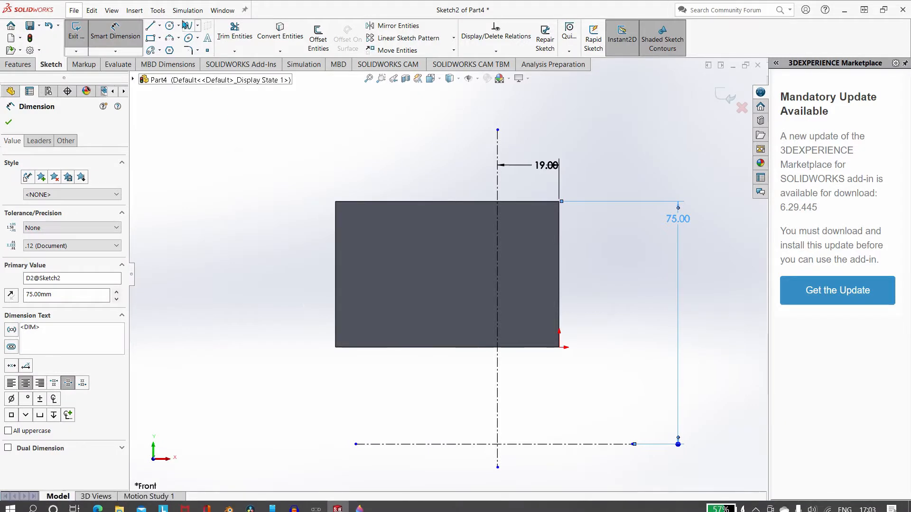
pyautogui.click(168, 27)
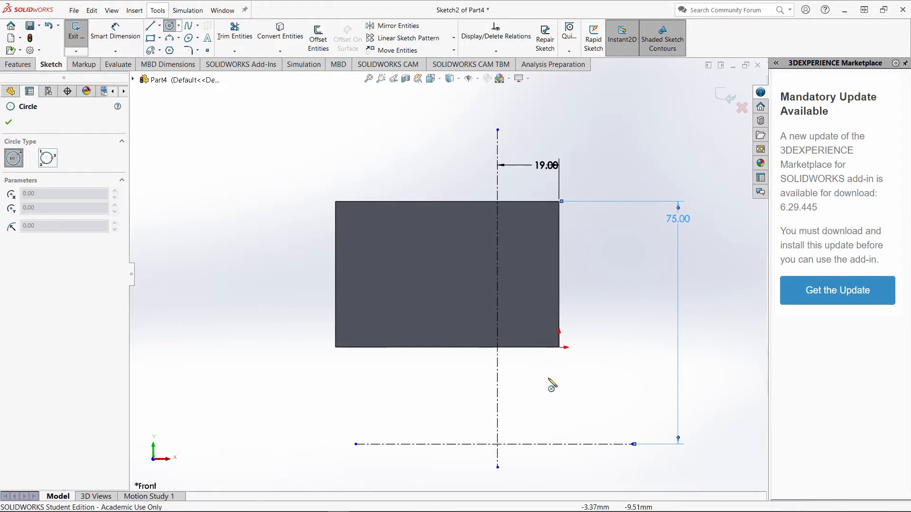
pyautogui.click(497, 444)
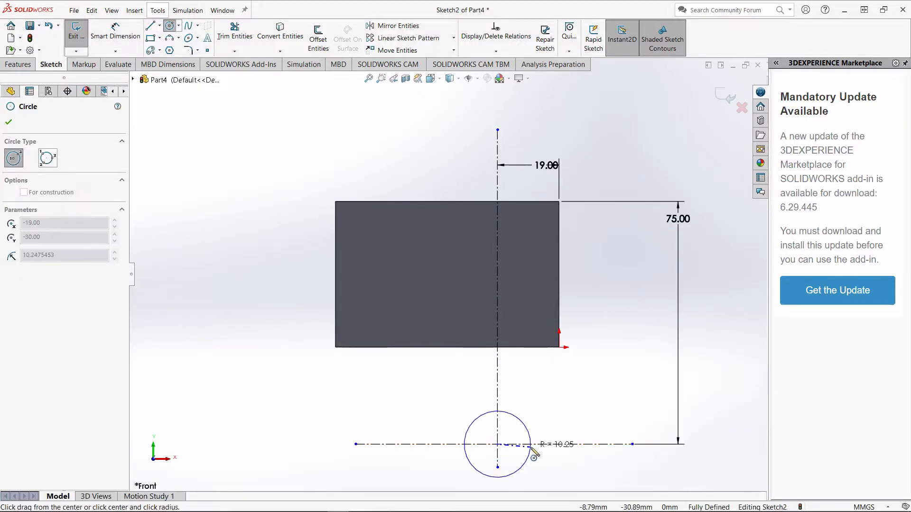
pyautogui.click(536, 451)
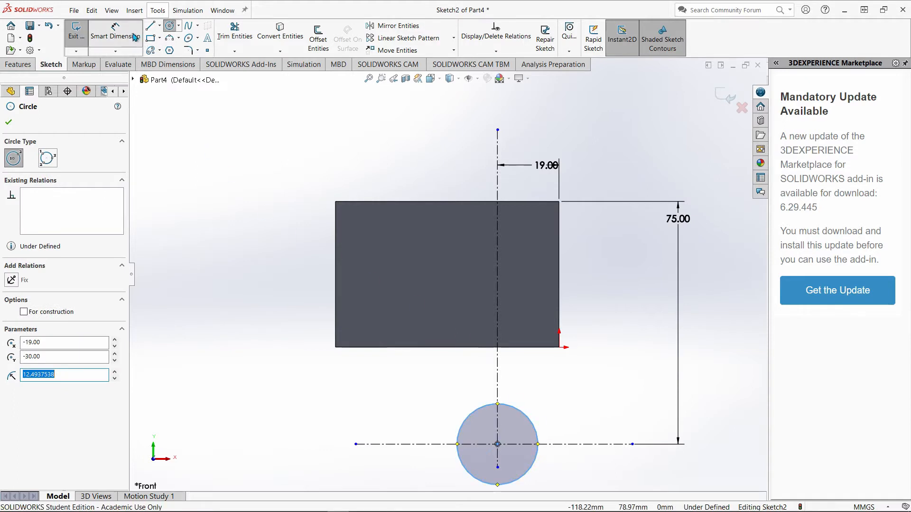
# Dimension the circle's diameter to 38 mm.
pyautogui.click(116, 33)
pyautogui.click(535, 419)
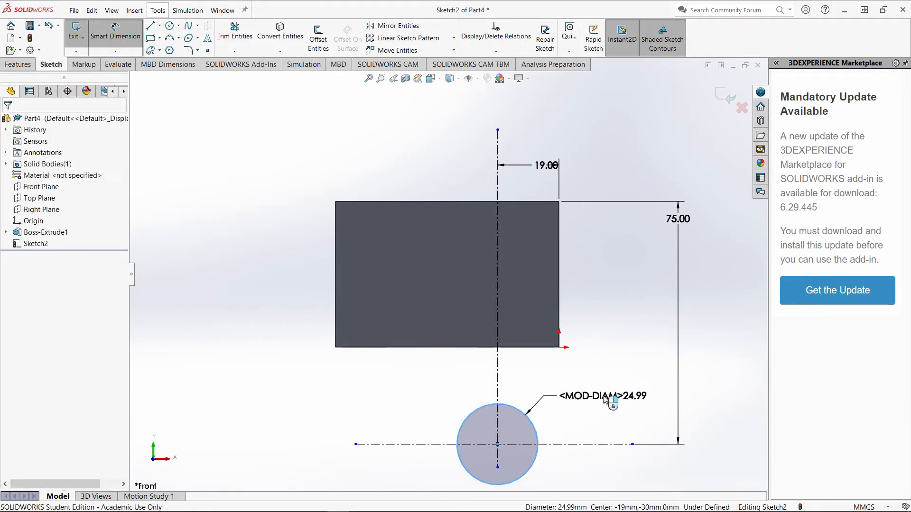
pyautogui.click(604, 397)
pyautogui.write('38')
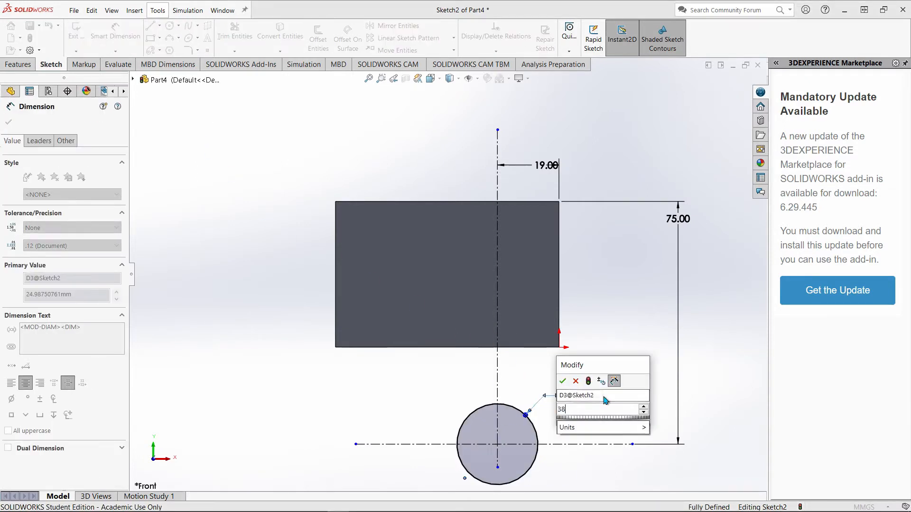
pyautogui.press('Return')
pyautogui.scroll(-2, 474, 403)
pyautogui.scroll(3, 514, 401)
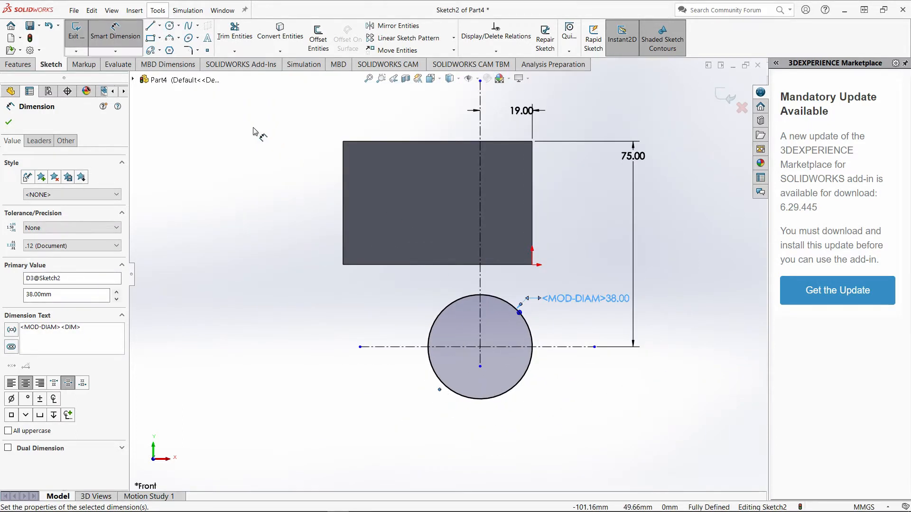
pyautogui.click(115, 34)
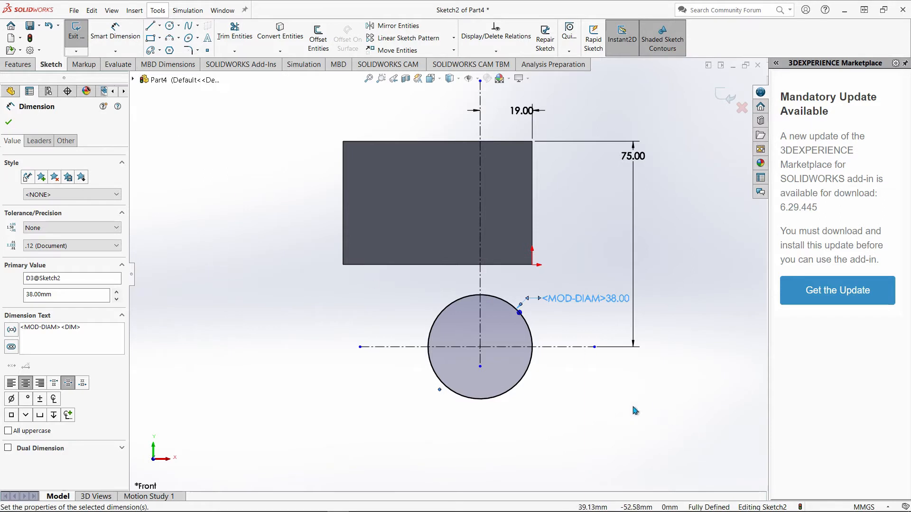
# Exit the sketch and start an Extruded Boss of the circle with its start condition set to Offset.
pyautogui.click(74, 33)
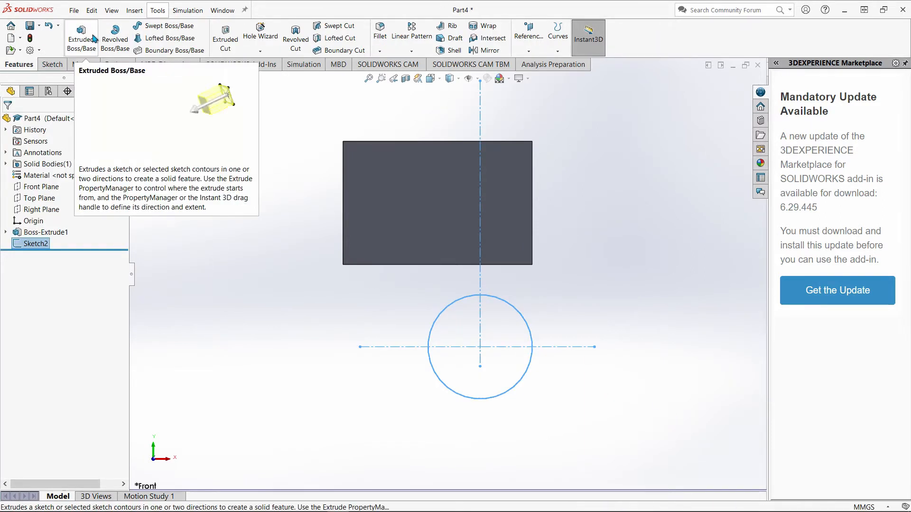
pyautogui.click(81, 38)
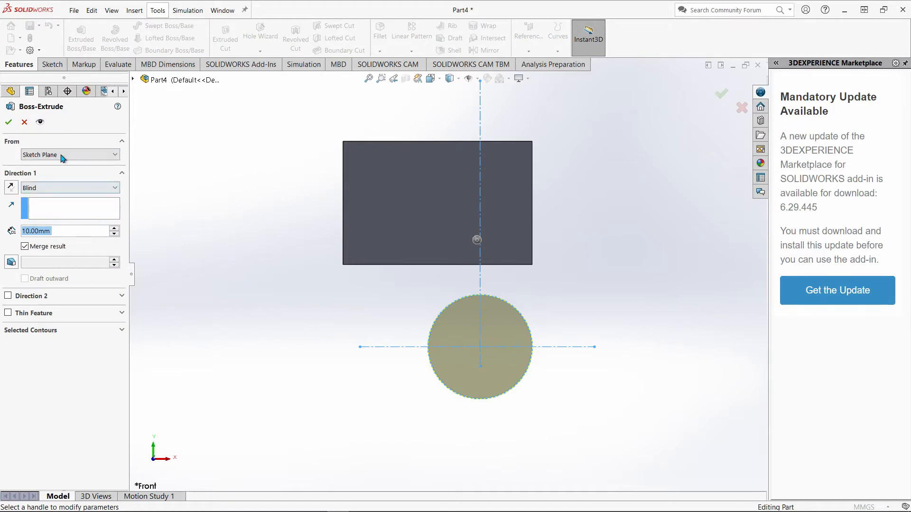
pyautogui.click(63, 156)
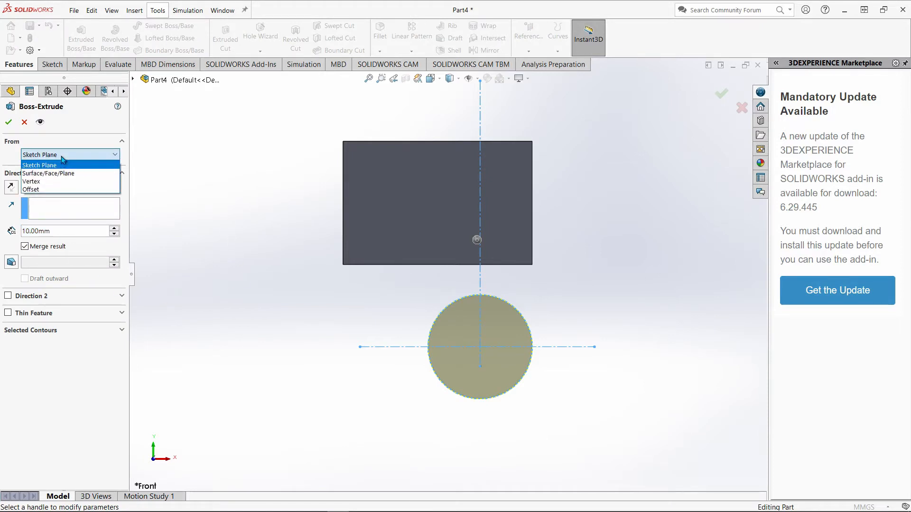
pyautogui.click(65, 190)
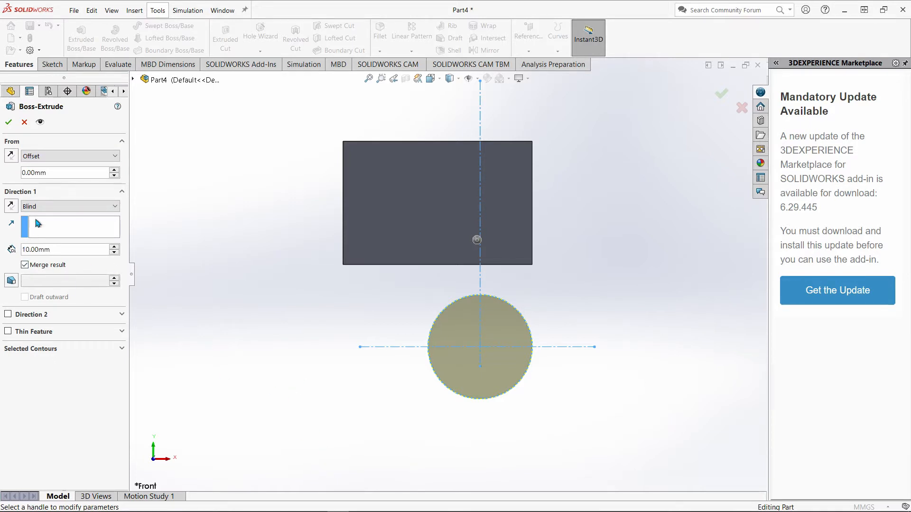
pyautogui.doubleClick(48, 171)
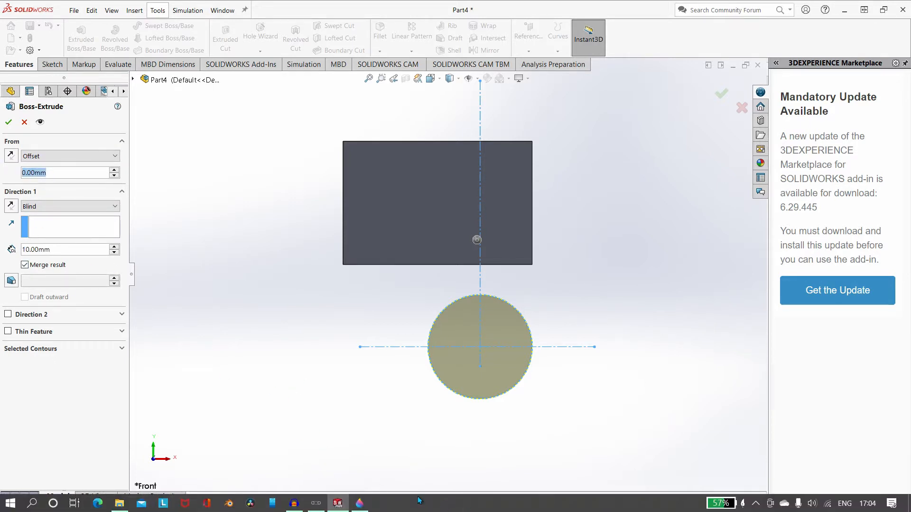
# Look up the cylindrical boss's distance and thickness on the bracket drawing in Paint 3D, returning to SOLIDWORKS.
pyautogui.click(361, 504)
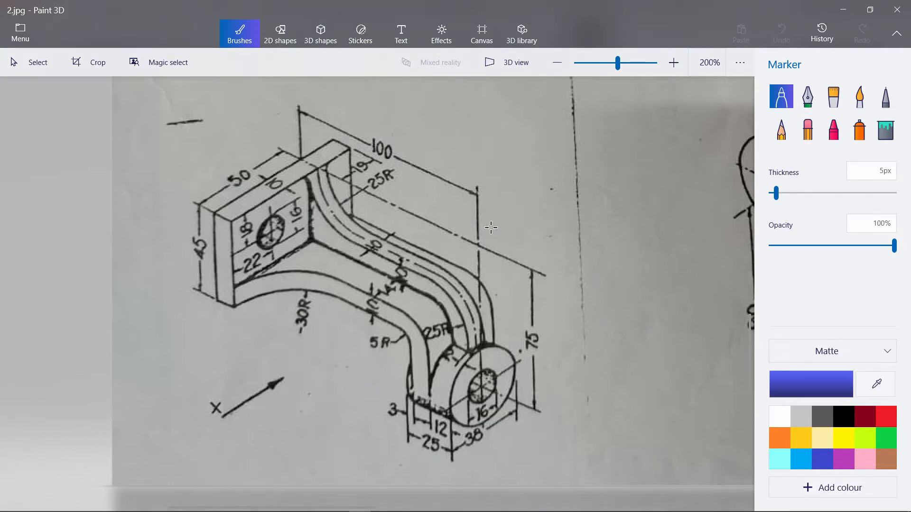
pyautogui.moveTo(442, 511)
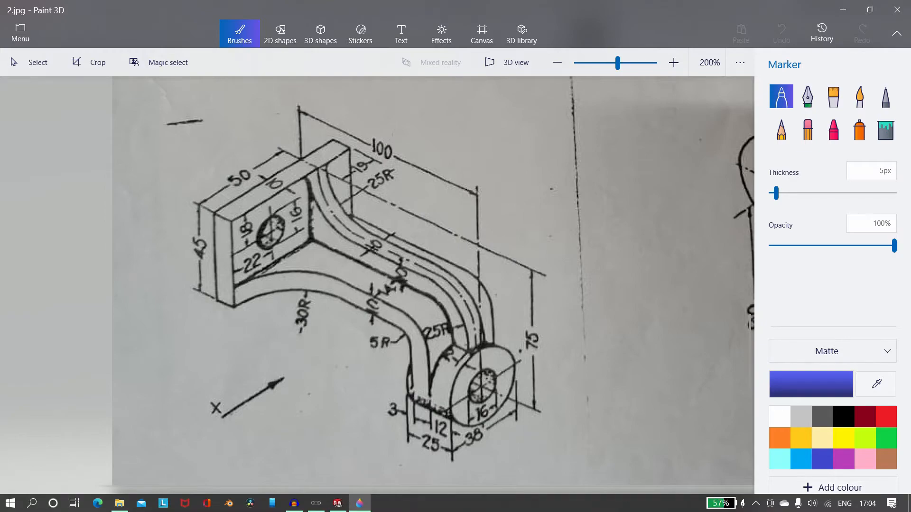
pyautogui.click(343, 506)
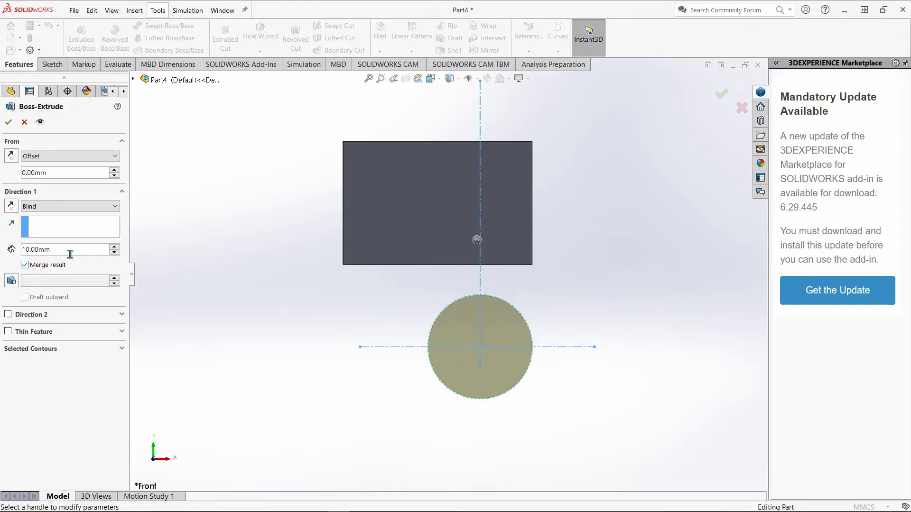
pyautogui.moveTo(54, 252); pyautogui.dragTo(2, 258)
pyautogui.click(362, 505)
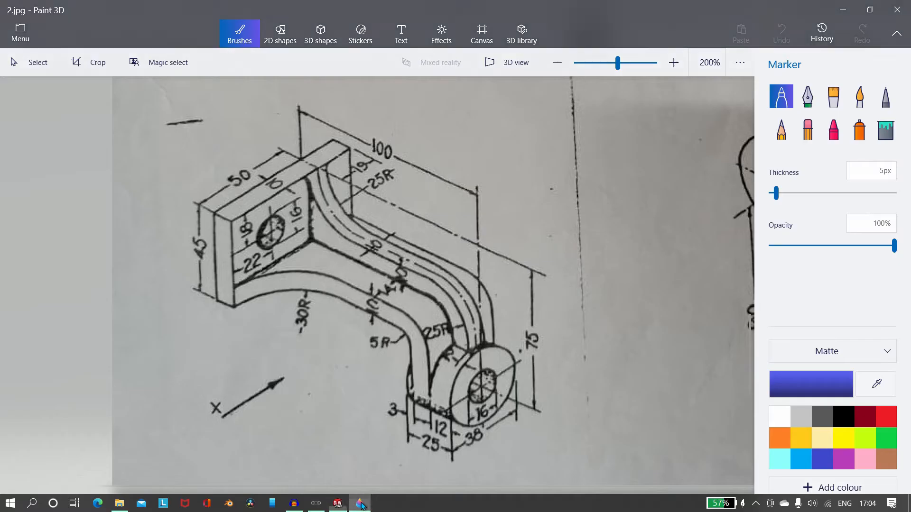
pyautogui.moveTo(393, 511)
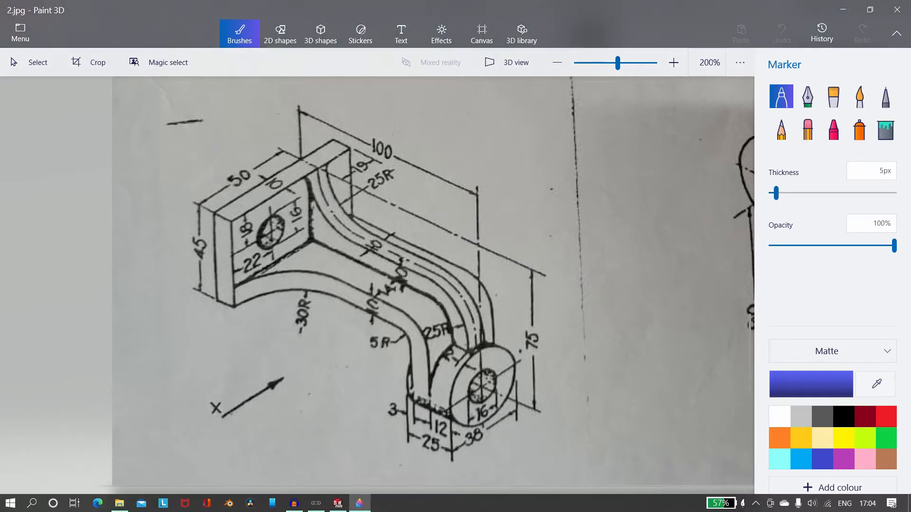
pyautogui.click(346, 507)
# Set the circle's blind extrusion depth to 25 mm.
pyautogui.moveTo(304, 353); pyautogui.dragTo(539, 322, button='middle')
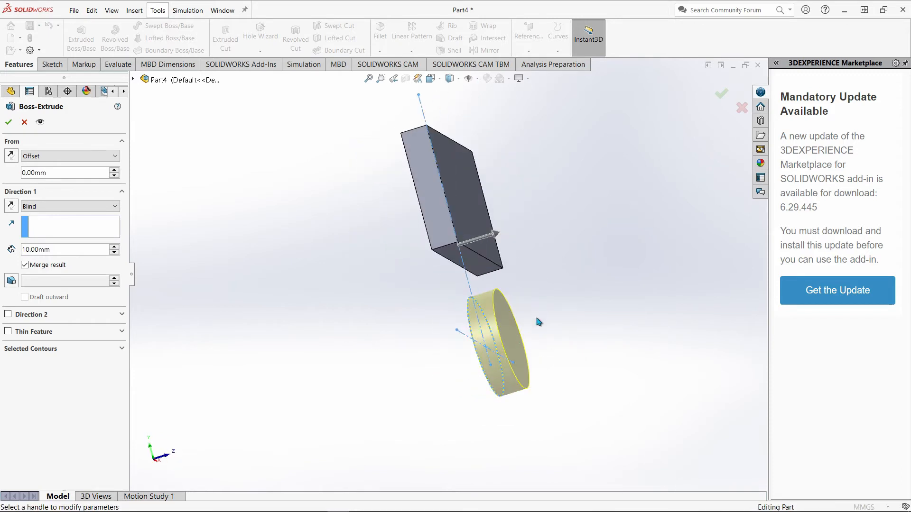
pyautogui.moveTo(63, 254); pyautogui.dragTo(8, 251)
pyautogui.write('25')
pyautogui.press('Return')
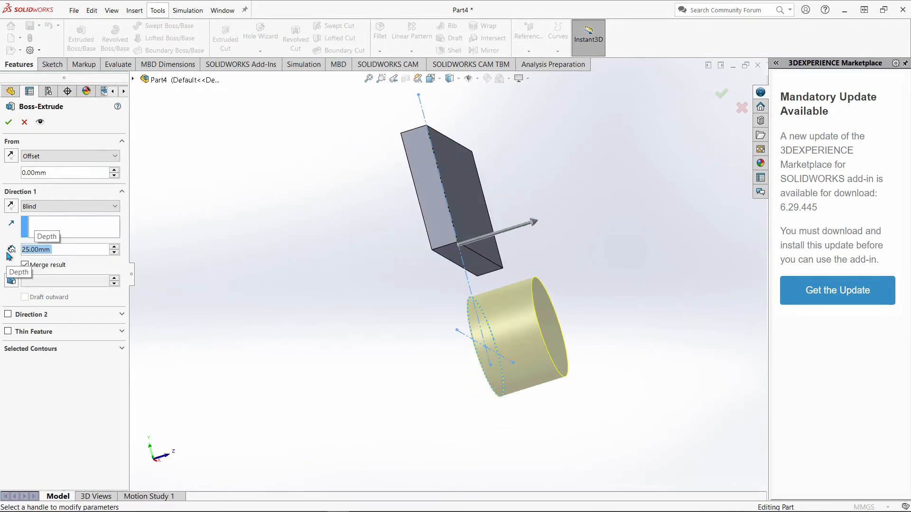
# Set the extrusion's start offset to 100 mm and finish the cylindrical boss.
pyautogui.moveTo(617, 216); pyautogui.dragTo(583, 271, button='middle')
pyautogui.moveTo(54, 169); pyautogui.dragTo(1, 179)
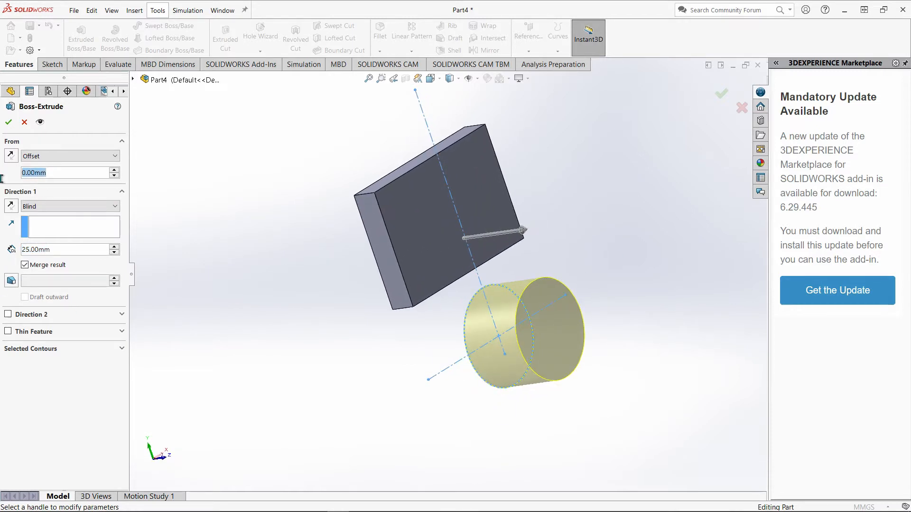
pyautogui.write('100')
pyautogui.press('Return')
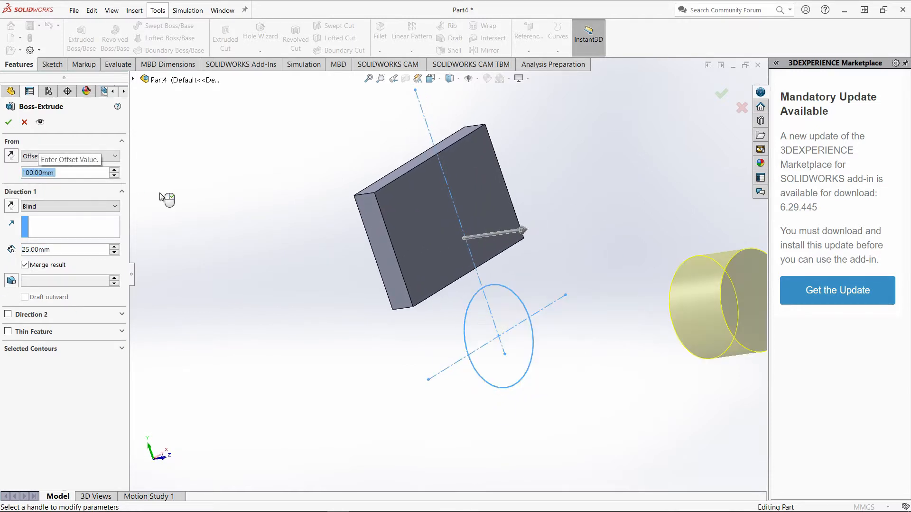
pyautogui.moveTo(440, 422); pyautogui.dragTo(477, 403, button='middle')
pyautogui.click(9, 123)
pyautogui.moveTo(356, 264); pyautogui.dragTo(519, 342, button='middle')
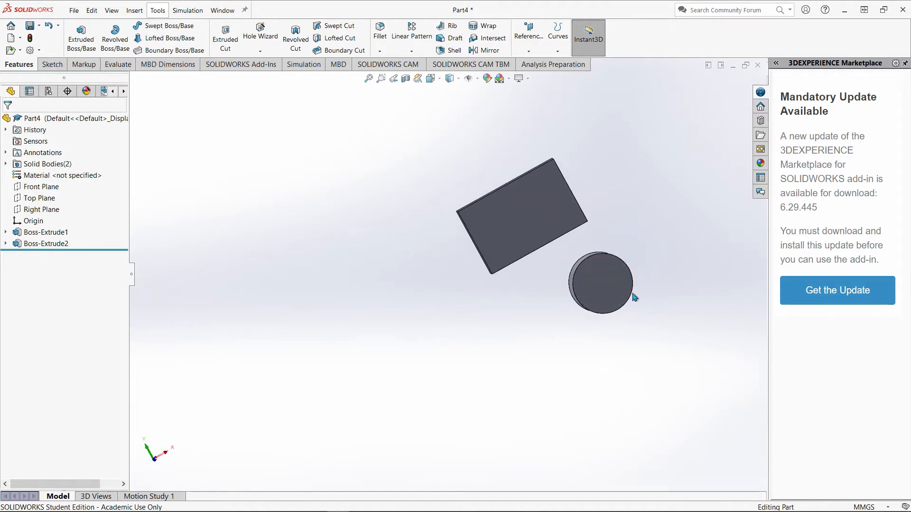
pyautogui.moveTo(377, 340); pyautogui.dragTo(413, 362, button='middle')
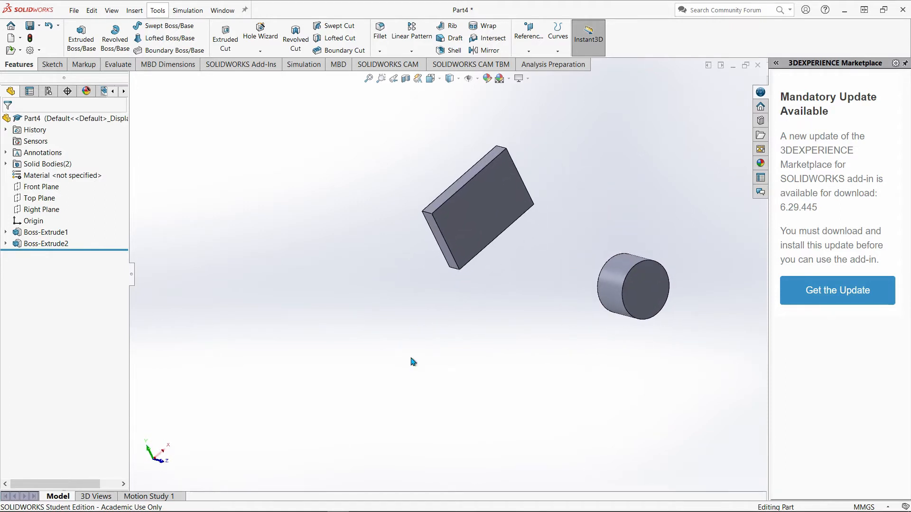
pyautogui.moveTo(268, 312)
pyautogui.mouseDown(button='middle')
pyautogui.moveTo(323, 295)
pyautogui.moveTo(258, 311)
pyautogui.moveTo(179, 277)
pyautogui.moveTo(277, 336)
pyautogui.moveTo(272, 308)
pyautogui.mouseUp(button='middle')
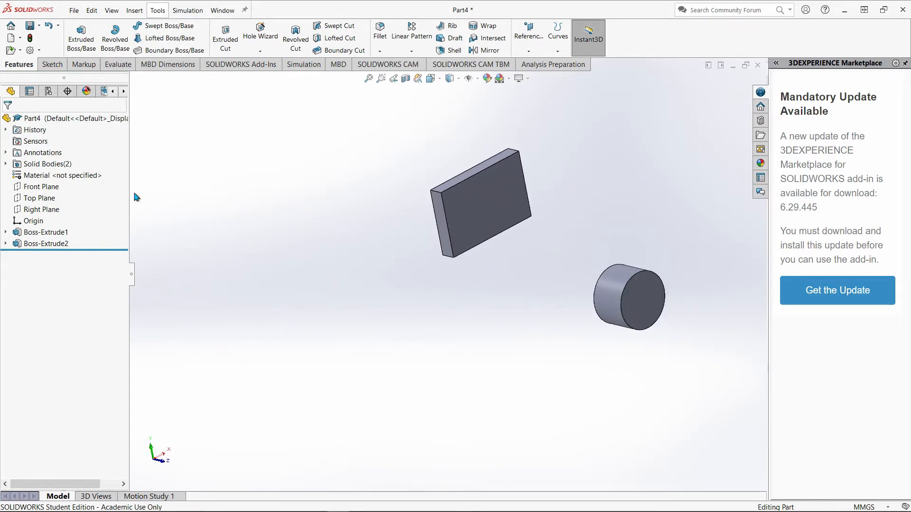
# Start a new sketch on the mounting plate's large face towards the cylindrical boss, viewed normal to the sketch plane.
pyautogui.click(53, 65)
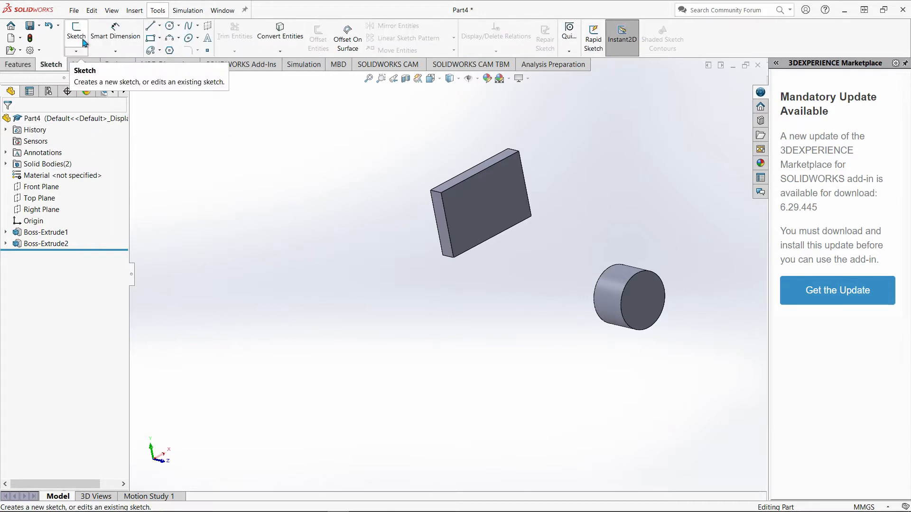
pyautogui.click(487, 211)
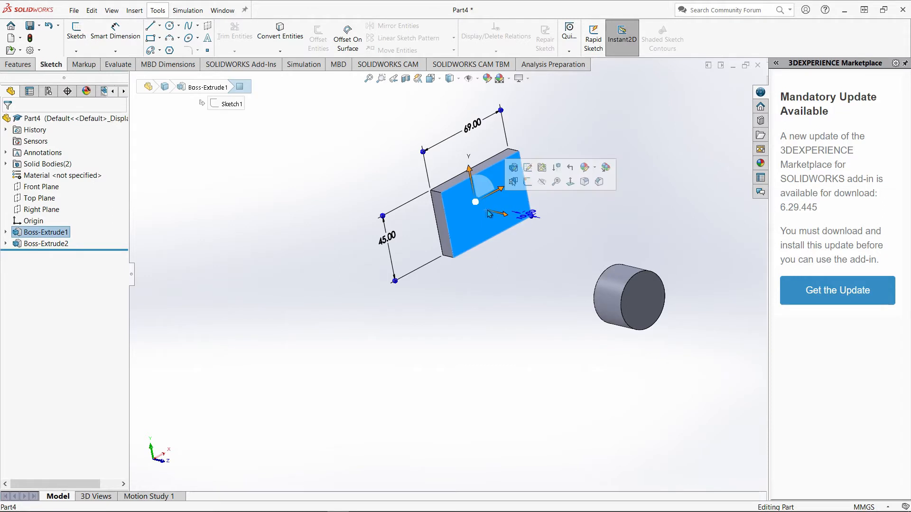
pyautogui.click(529, 186)
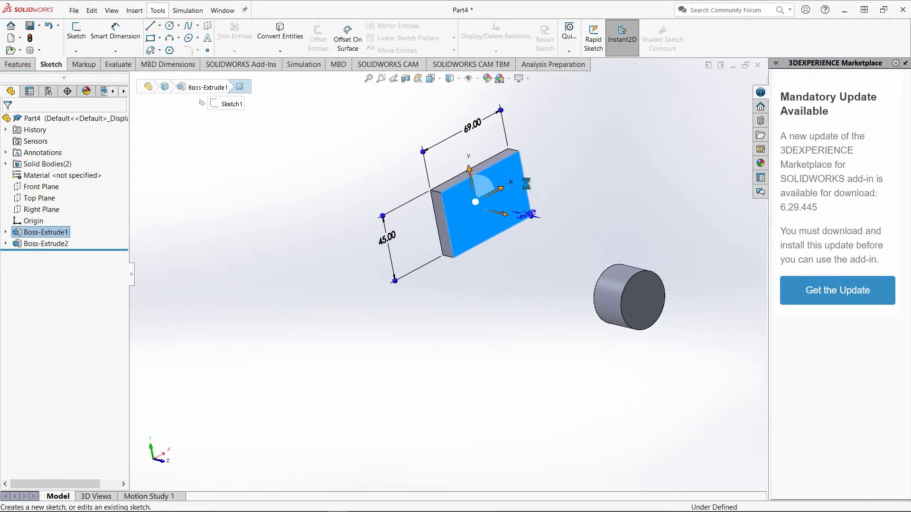
pyautogui.rightClick(492, 202)
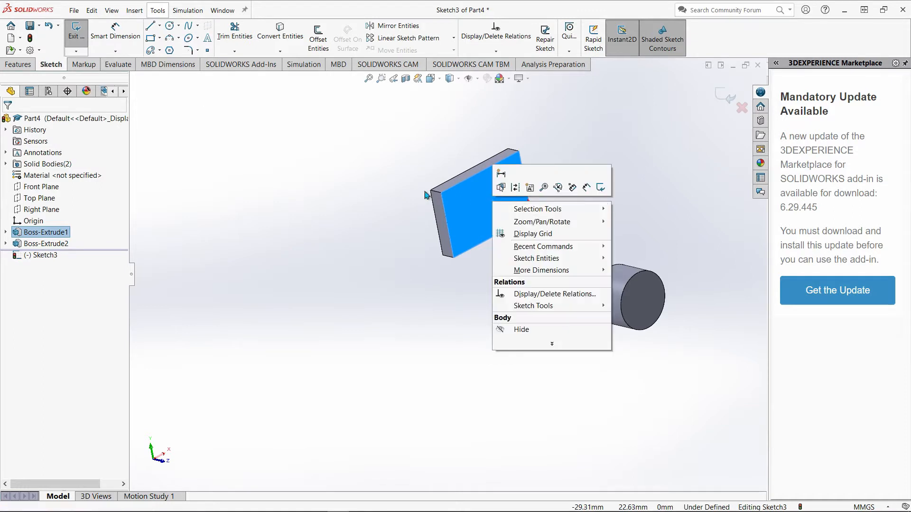
pyautogui.rightClick(44, 259)
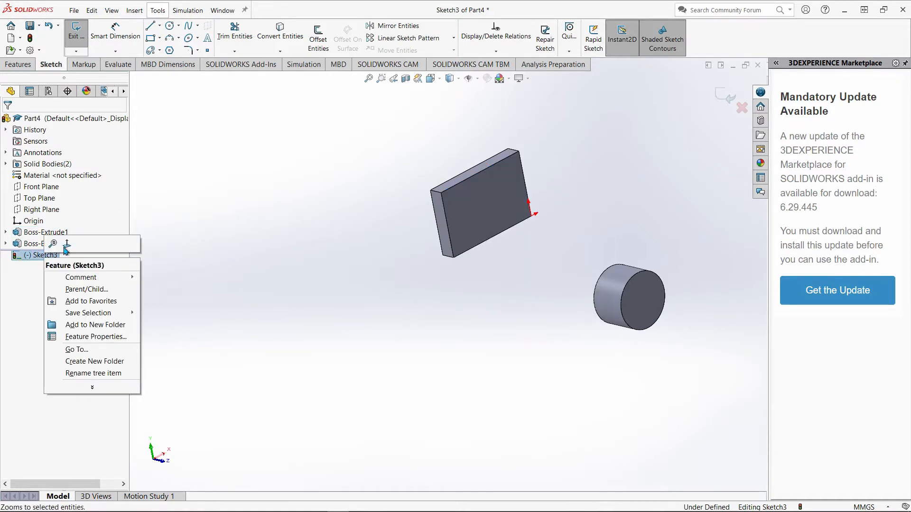
pyautogui.click(66, 246)
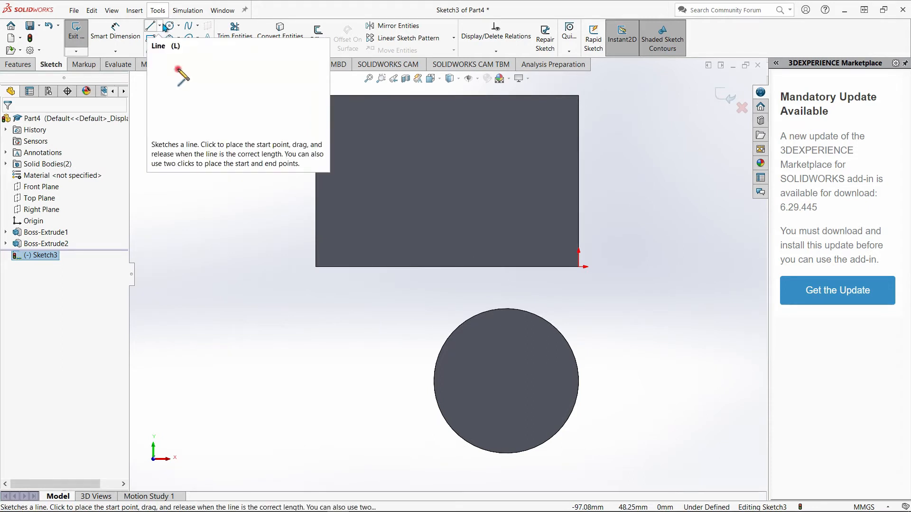
# Draw a vertical construction centerline about 78 mm long from the boss circle's centre to just above the plate.
pyautogui.click(160, 26)
pyautogui.click(178, 47)
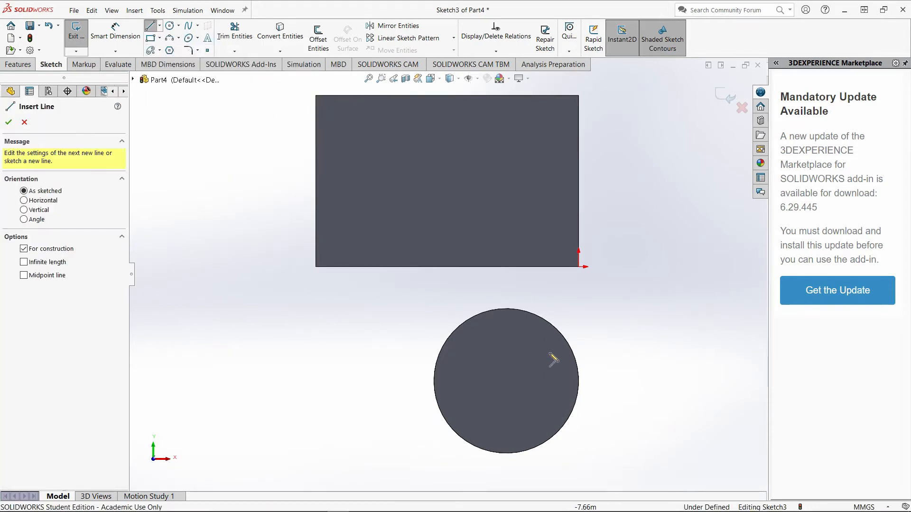
pyautogui.click(506, 381)
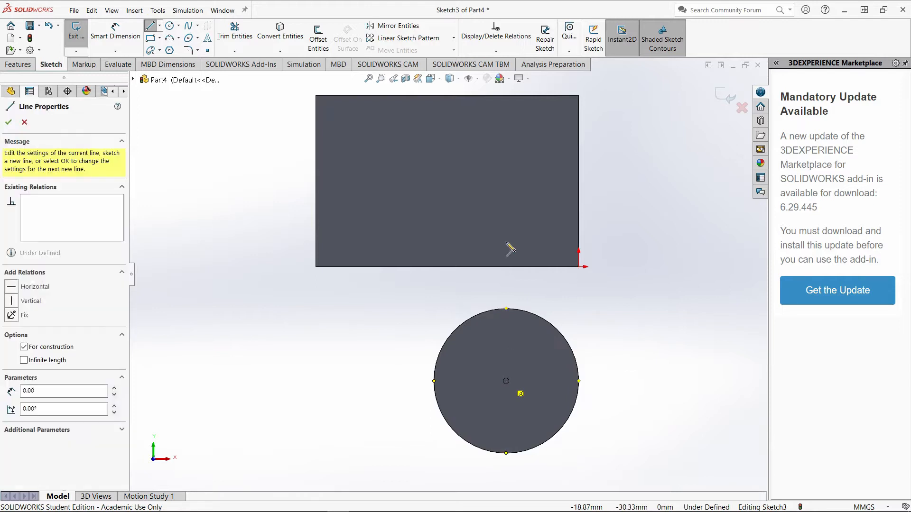
pyautogui.click(507, 86)
pyautogui.press('Escape')
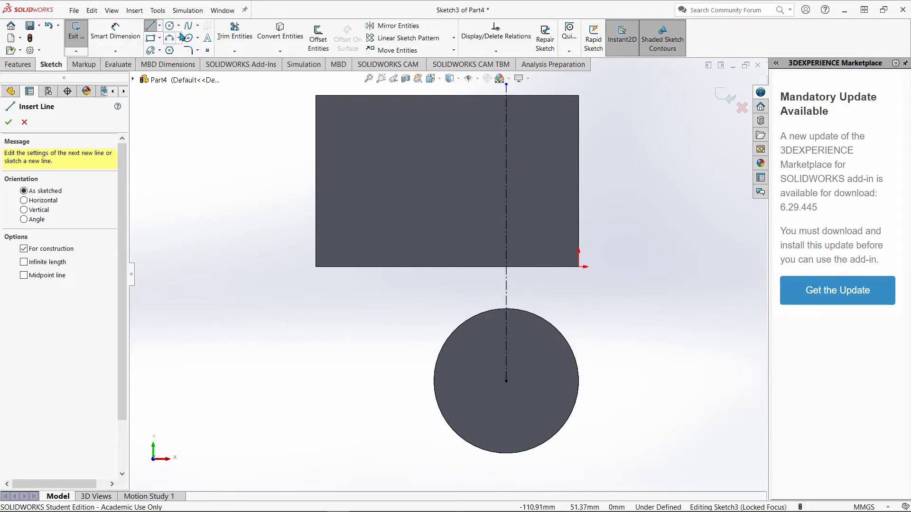
# Sketch a closed inverted-T profile across the centerline near the plate's lower edge, with a base about 28 × 6 mm and a stem about 11 × 5 mm.
pyautogui.click(153, 30)
pyautogui.click(152, 29)
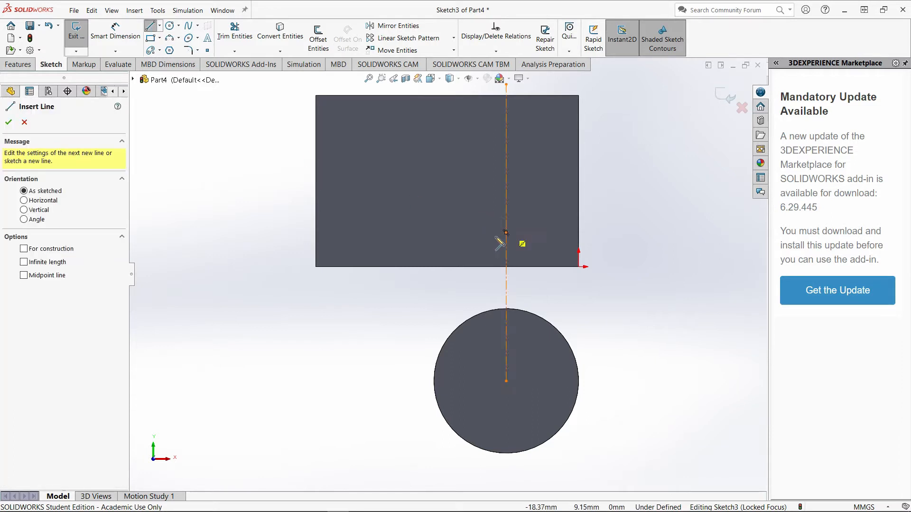
pyautogui.click(448, 242)
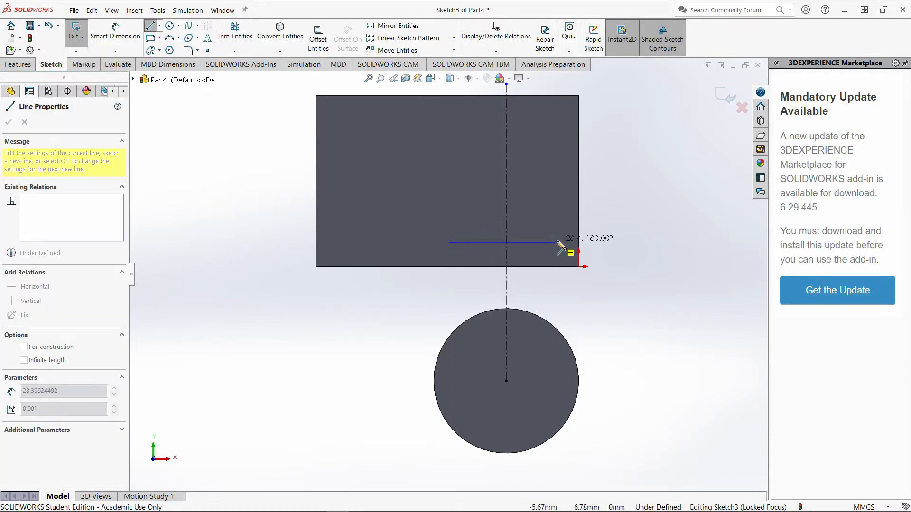
pyautogui.click(557, 243)
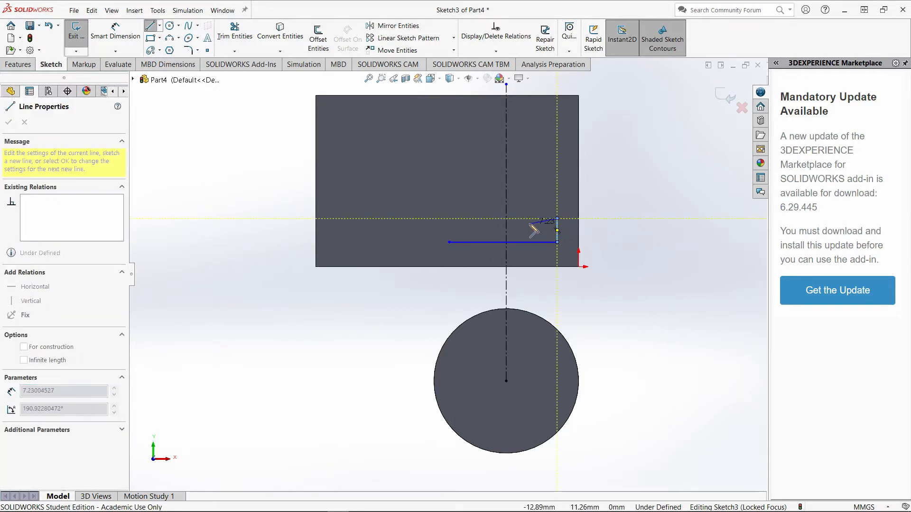
pyautogui.click(557, 219)
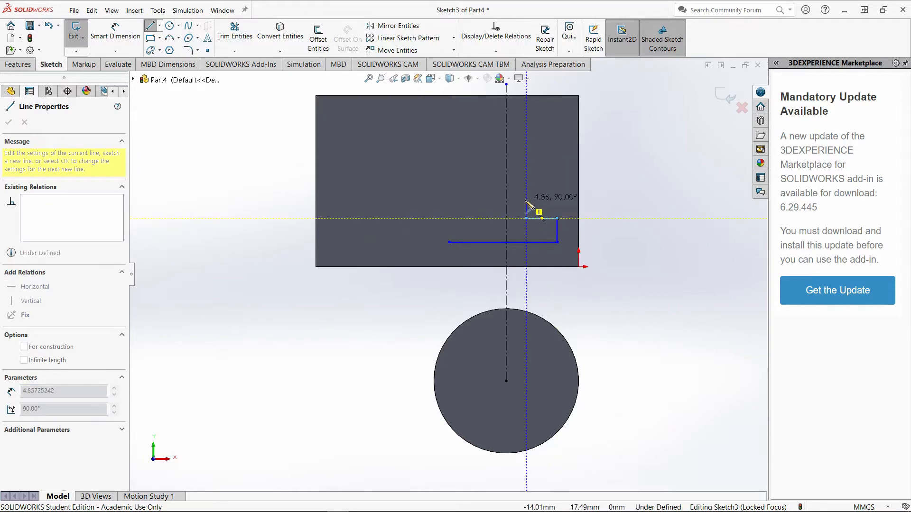
pyautogui.click(526, 200)
pyautogui.click(485, 200)
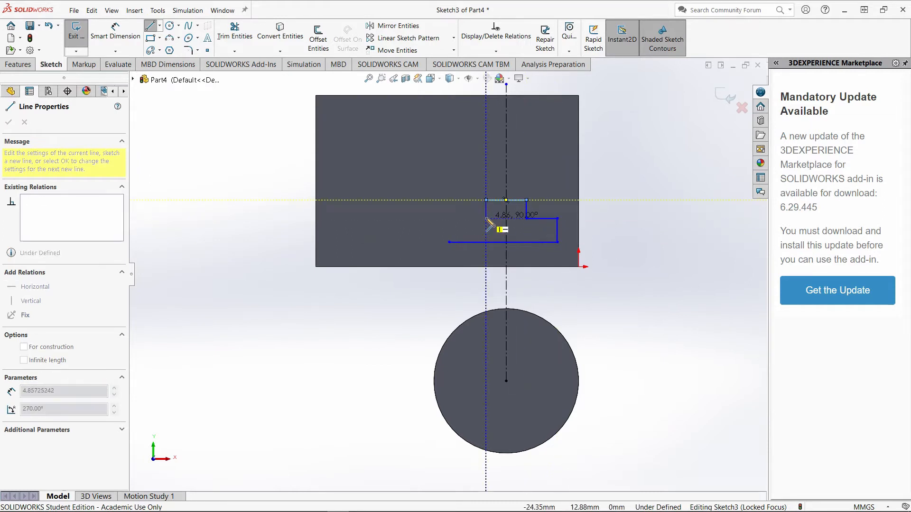
pyautogui.click(486, 219)
pyautogui.click(449, 219)
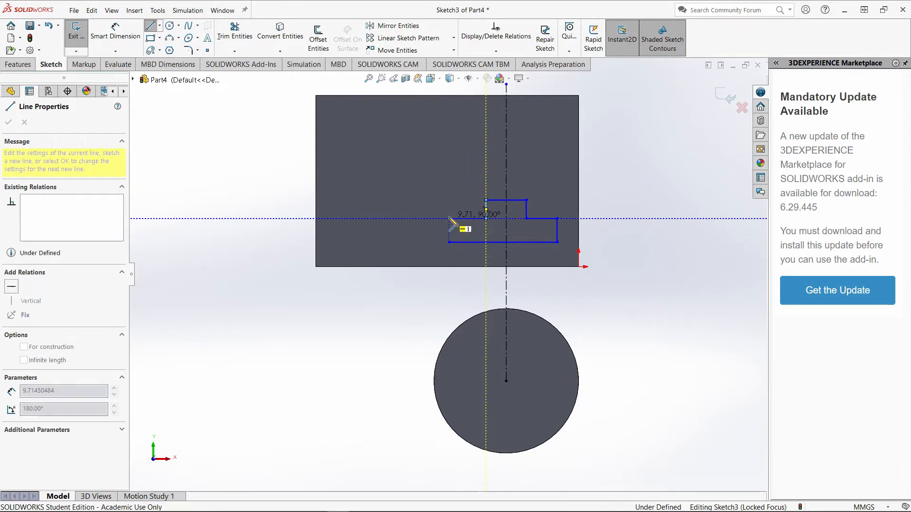
pyautogui.click(450, 243)
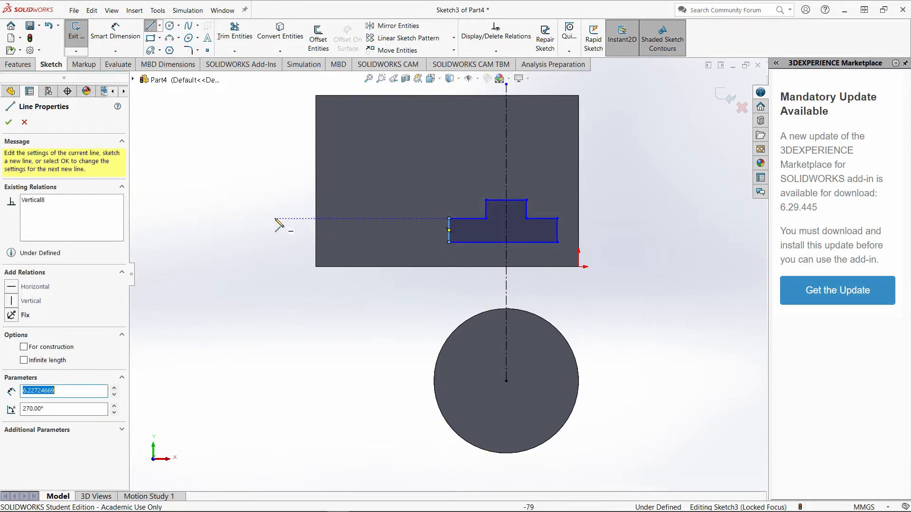
pyautogui.click(150, 27)
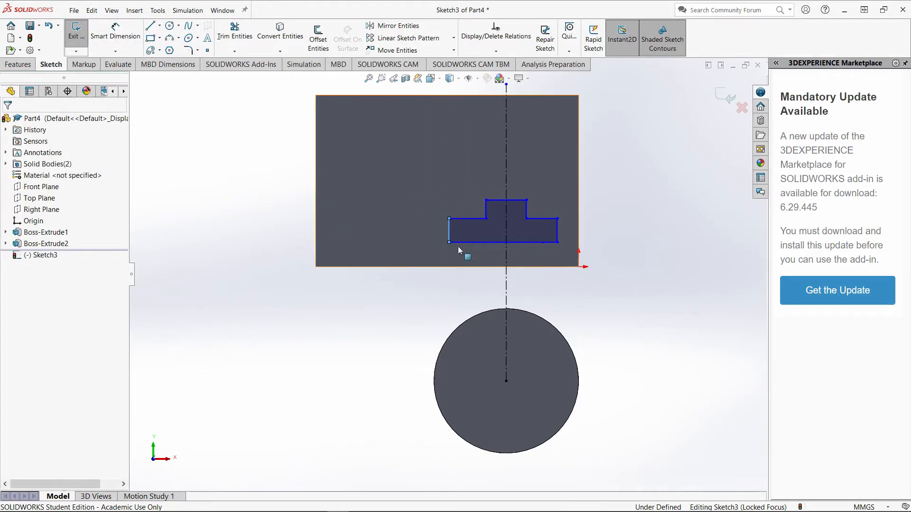
# Make the two outer vertical edges of the T-profile's base symmetric about the centerline.
pyautogui.keyDown('ctrl'); pyautogui.click(506, 179); pyautogui.keyUp('ctrl')
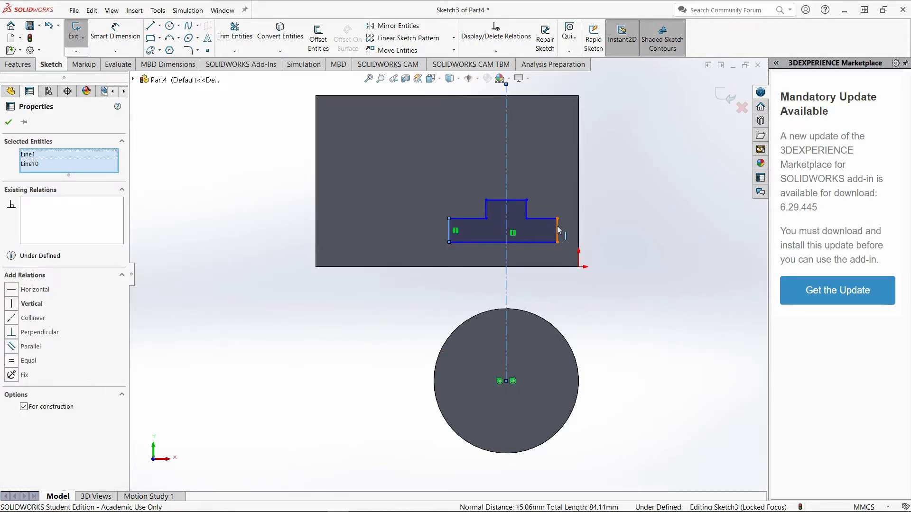
pyautogui.keyDown('ctrl'); pyautogui.click(558, 230); pyautogui.keyUp('ctrl')
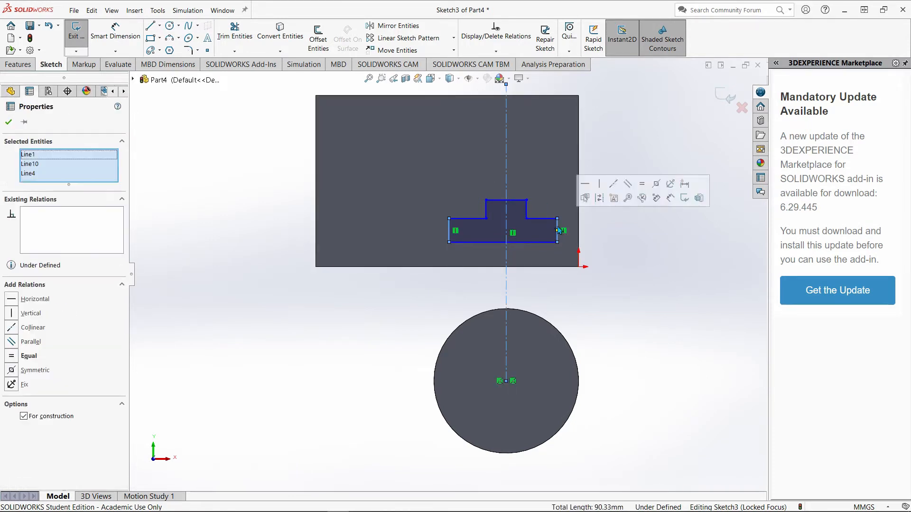
pyautogui.click(9, 375)
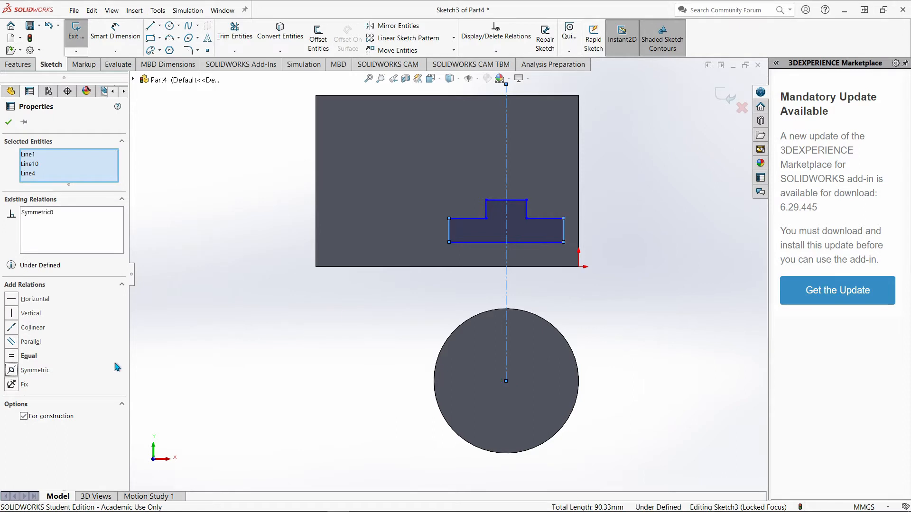
# Make the two vertical edges of the T-profile's stem symmetric about the centerline.
pyautogui.click(487, 212)
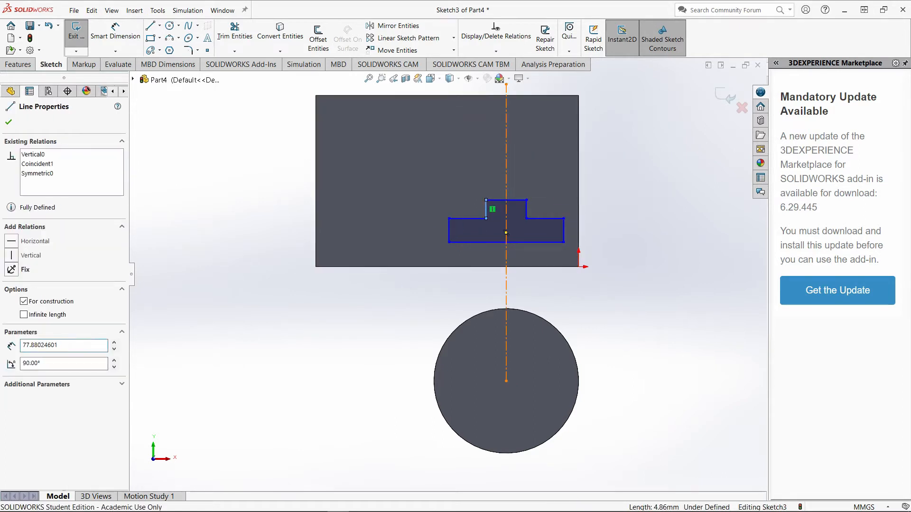
pyautogui.keyDown('ctrl'); pyautogui.click(506, 131); pyautogui.keyUp('ctrl')
pyautogui.keyDown('ctrl'); pyautogui.click(527, 211); pyautogui.keyUp('ctrl')
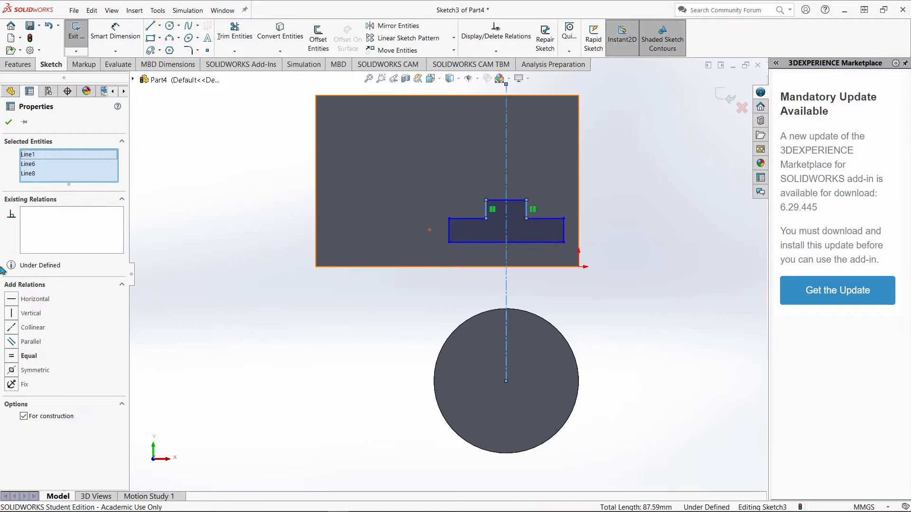
pyautogui.click(11, 371)
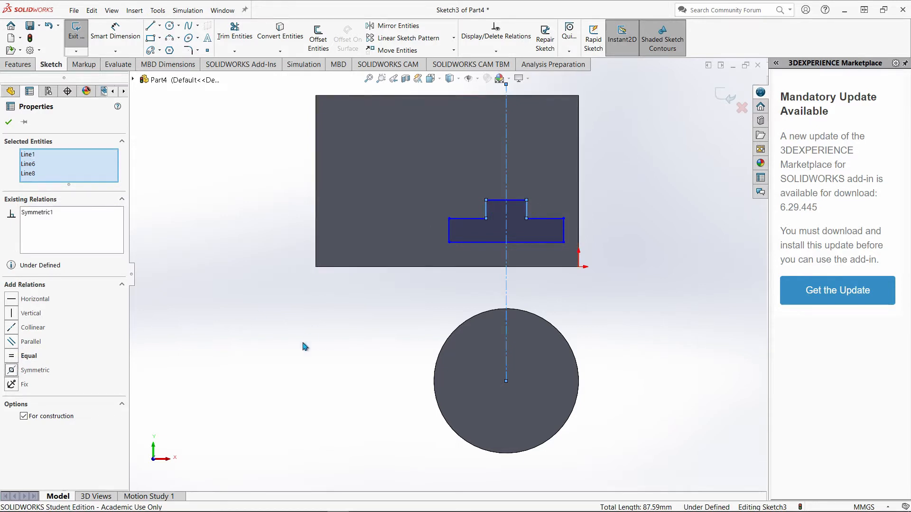
pyautogui.press('Escape')
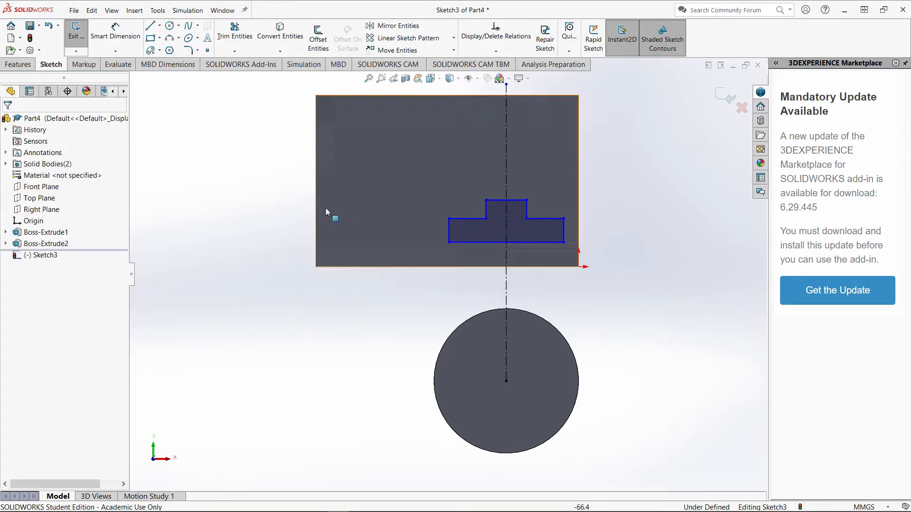
# Look up the arm's cross-section widths on the bracket drawing in Paint 3D, returning to SOLIDWORKS.
pyautogui.moveTo(236, 492)
pyautogui.click(359, 503)
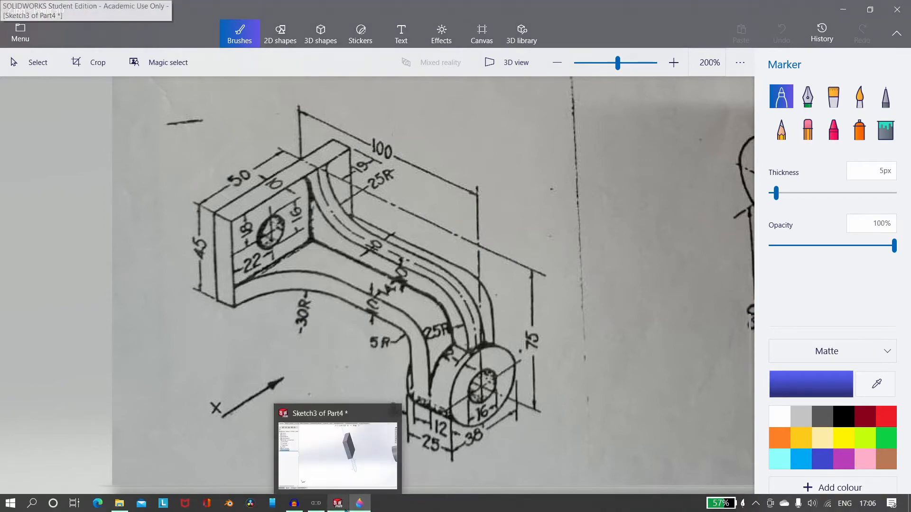
pyautogui.click(345, 508)
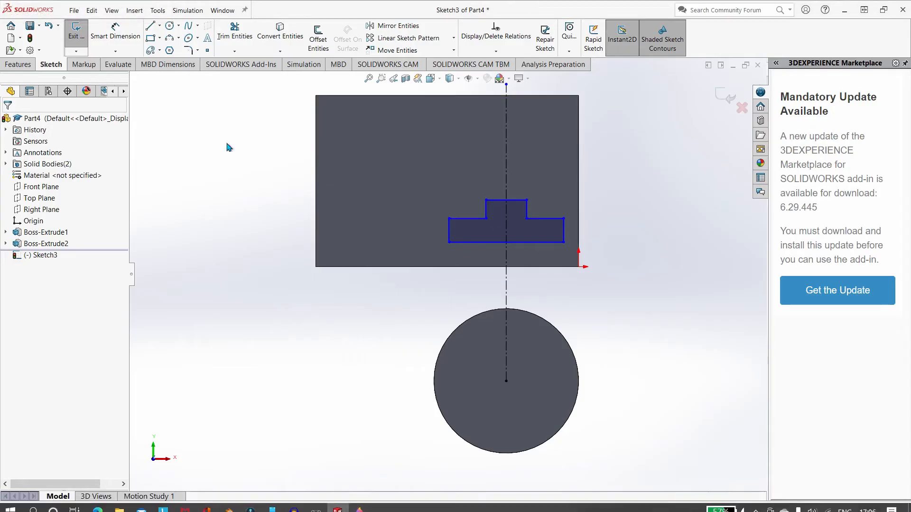
# Dimension the base's upper horizontal edge on one side of the stem to 14 mm.
pyautogui.click(115, 32)
pyautogui.click(468, 218)
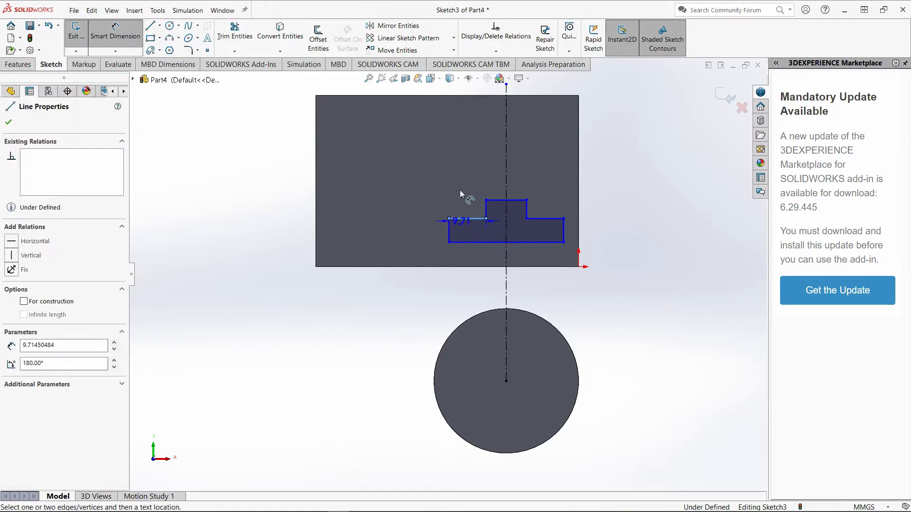
pyautogui.click(462, 137)
pyautogui.press('Return')
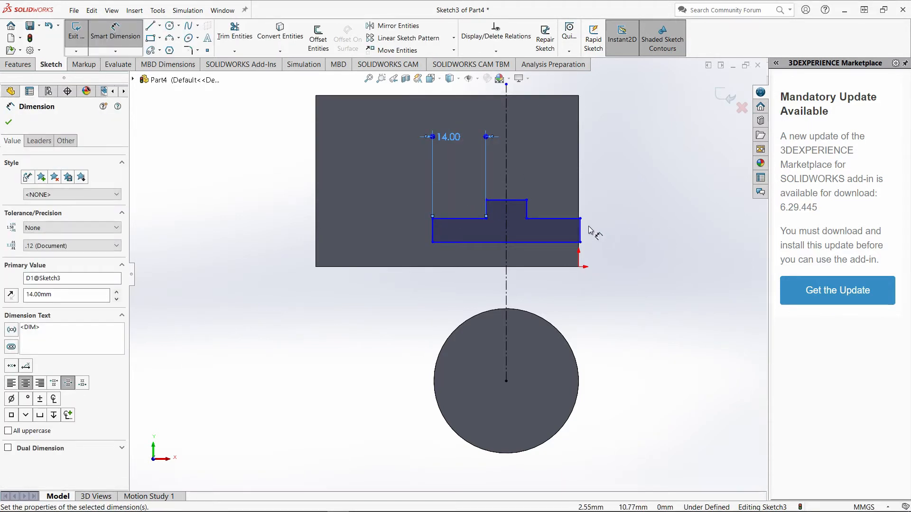
# Dimension the top edge of the T-profile's stem to 10 mm.
pyautogui.click(503, 202)
pyautogui.click(493, 106)
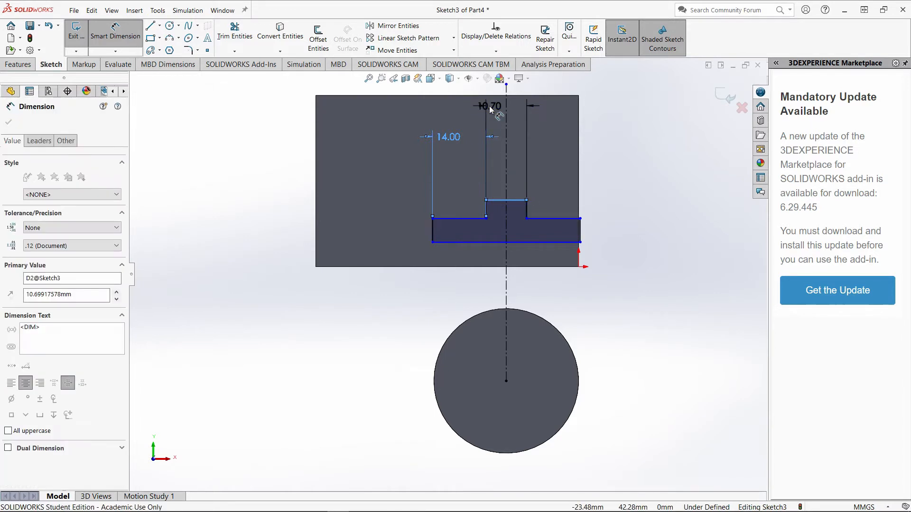
pyautogui.write('10')
pyautogui.press('Return')
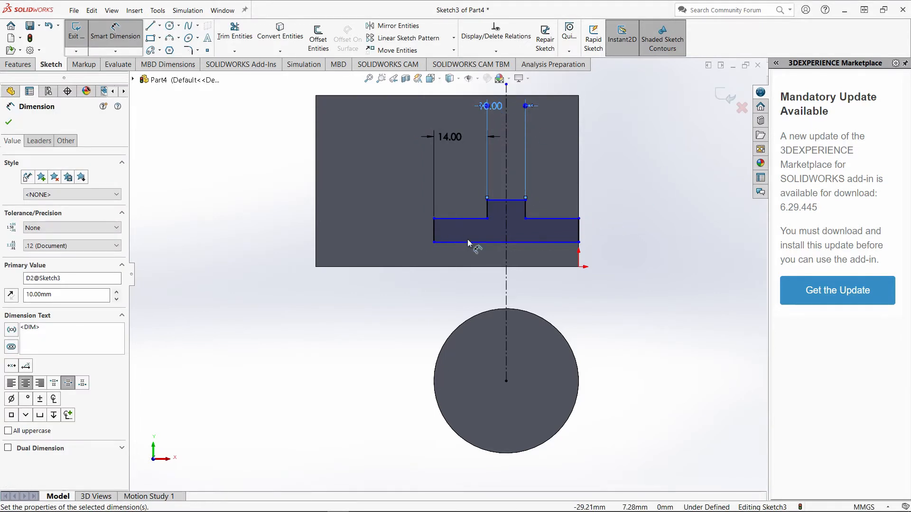
pyautogui.press('Escape')
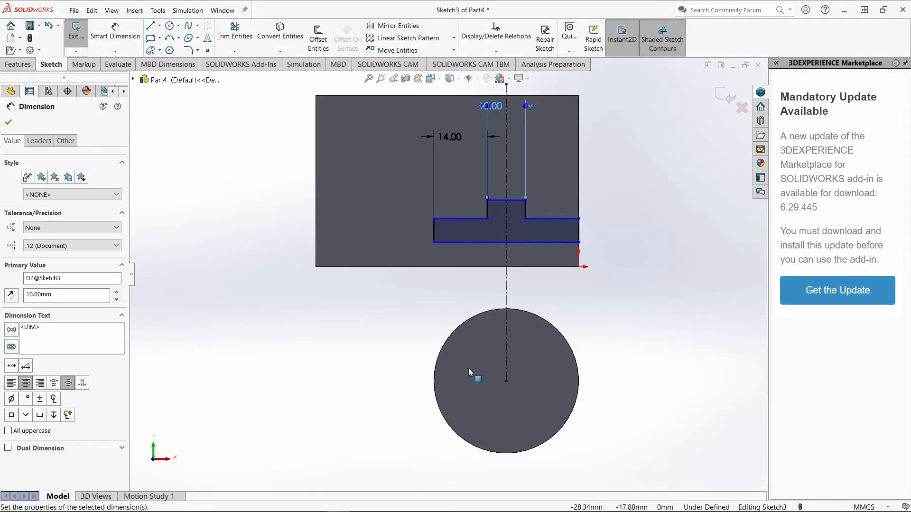
# Check the arm's remaining cross-section dimensions on the bracket drawing in Paint 3D, returning to SOLIDWORKS.
pyautogui.moveTo(385, 496)
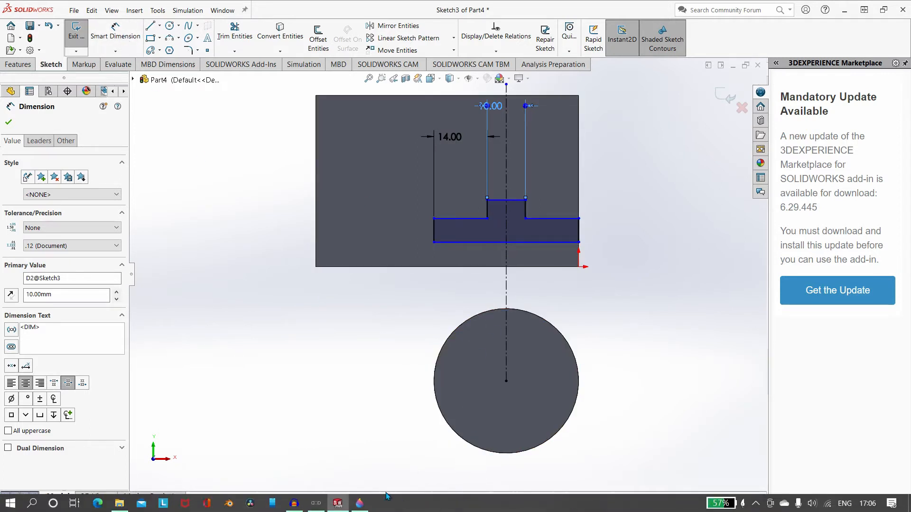
pyautogui.click(360, 503)
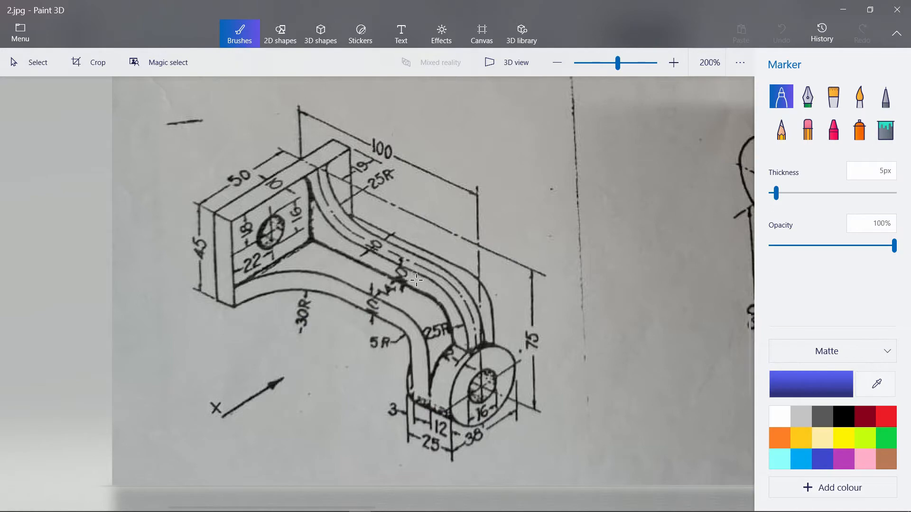
pyautogui.click(337, 504)
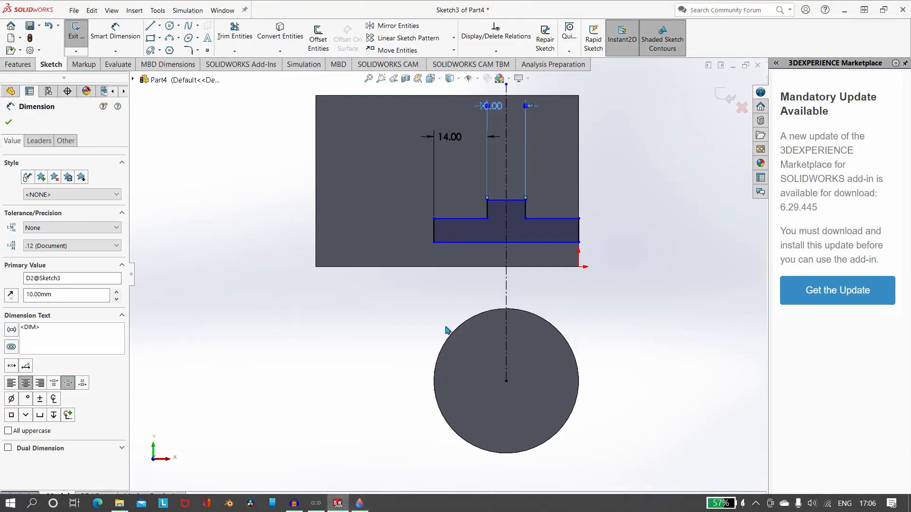
# Dimension the short vertical edge of the T-profile's base to 10 mm.
pyautogui.click(116, 33)
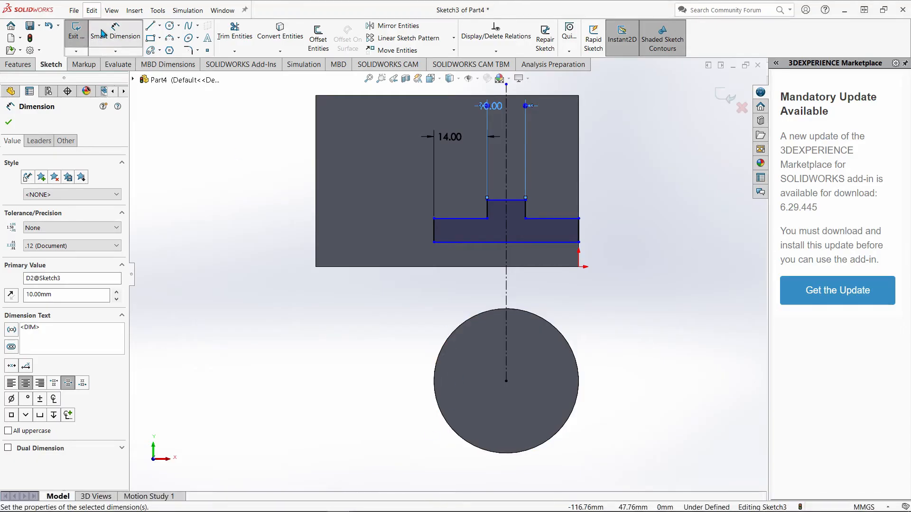
pyautogui.click(435, 233)
pyautogui.click(288, 234)
pyautogui.write('6')
pyautogui.press('Return')
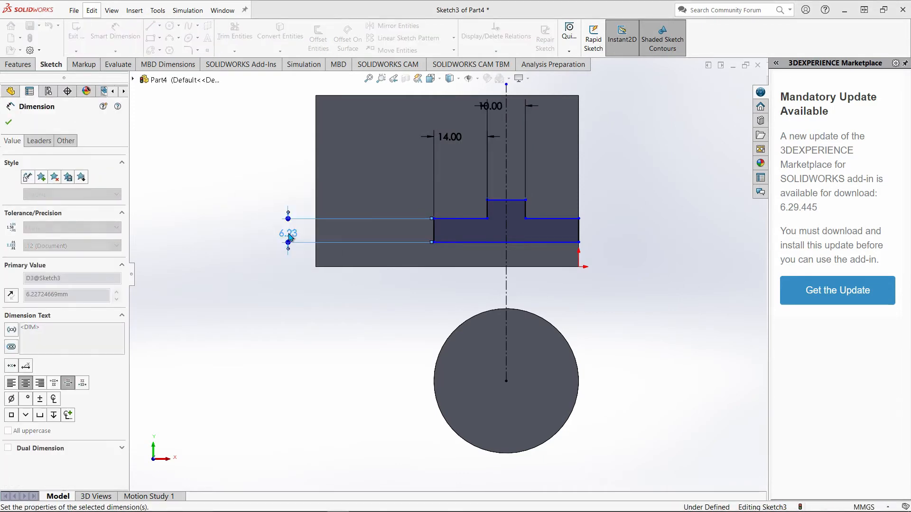
# Dimension the vertical edge of the T-profile's stem to 10 mm.
pyautogui.click(487, 208)
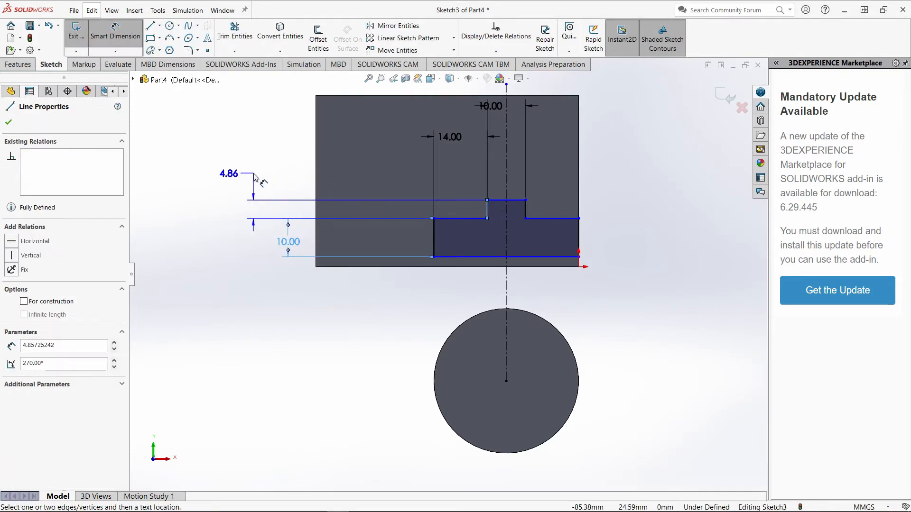
pyautogui.click(256, 178)
pyautogui.write('10')
pyautogui.press('Return')
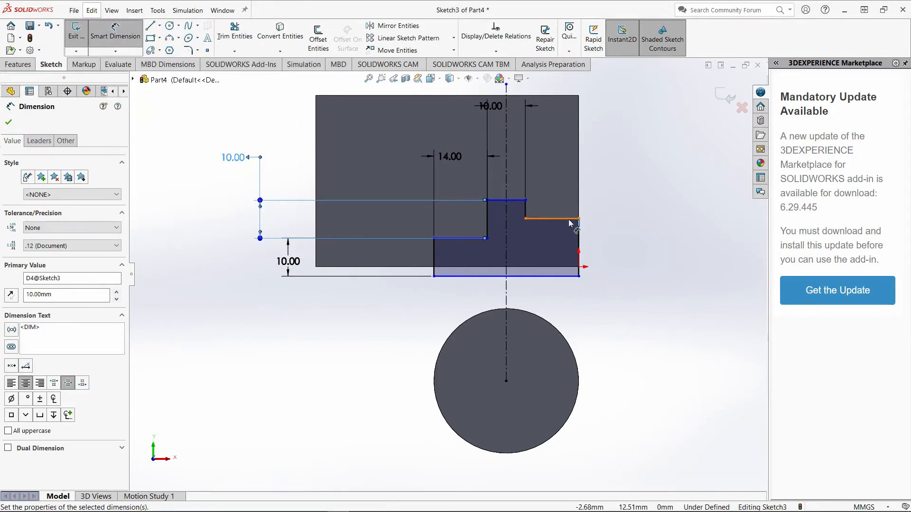
# Make the base's two upper horizontal edges on either side of the stem collinear.
pyautogui.click(124, 40)
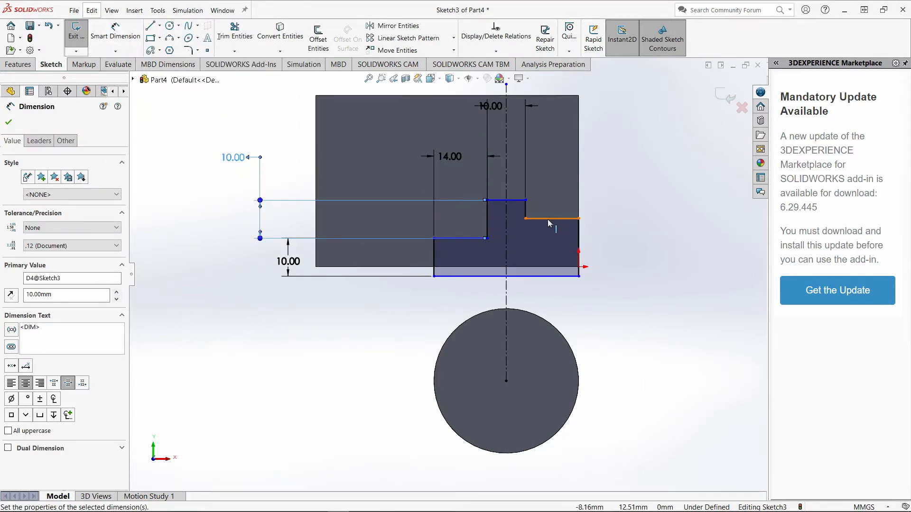
pyautogui.click(548, 220)
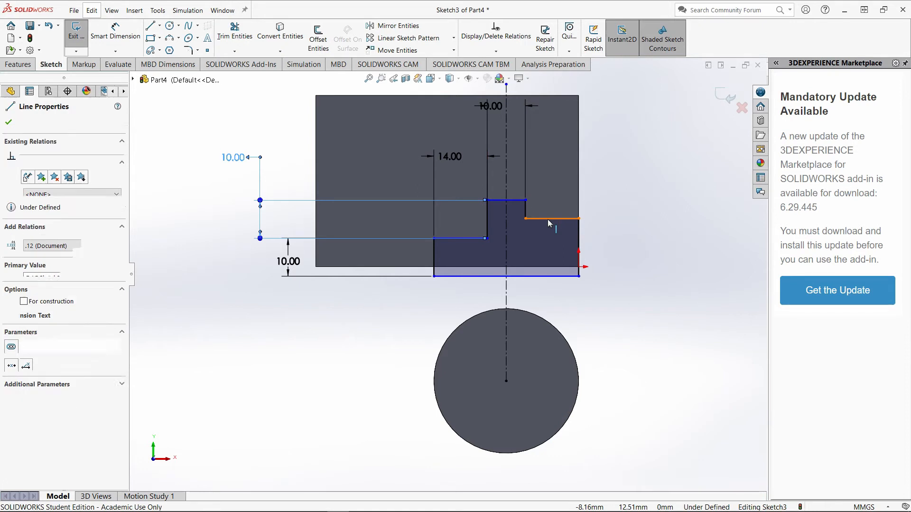
pyautogui.keyDown('ctrl'); pyautogui.click(454, 239); pyautogui.keyUp('ctrl')
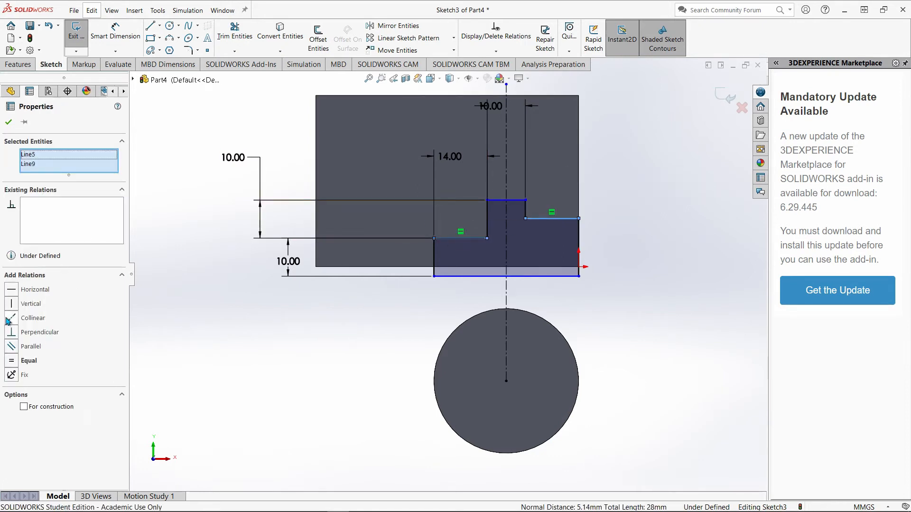
pyautogui.click(8, 321)
pyautogui.click(273, 348)
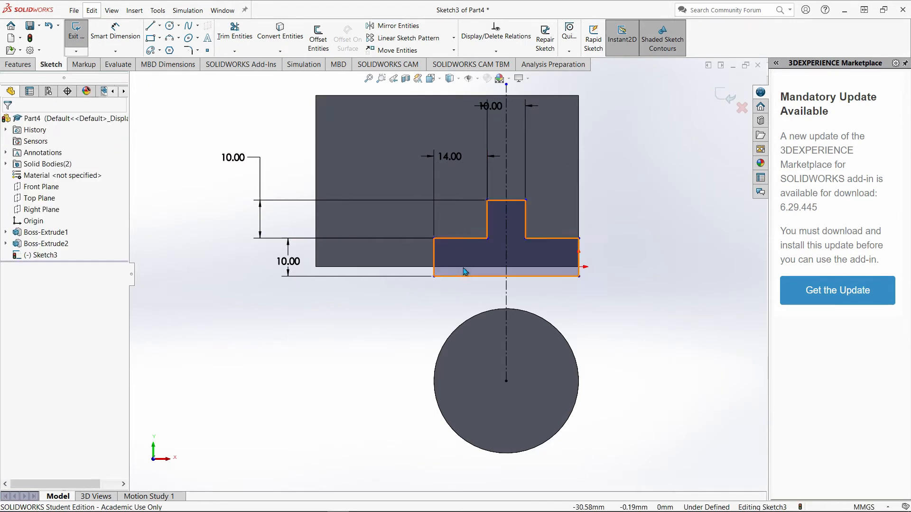
# Make the T-profile's bottom edge collinear with the plate's bottom edge.
pyautogui.click(485, 278)
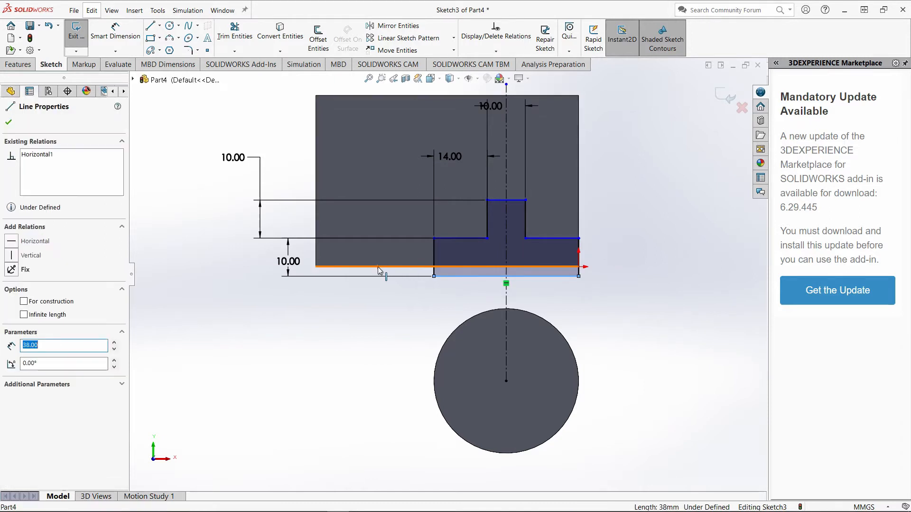
pyautogui.keyDown('ctrl'); pyautogui.click(379, 268); pyautogui.keyUp('ctrl')
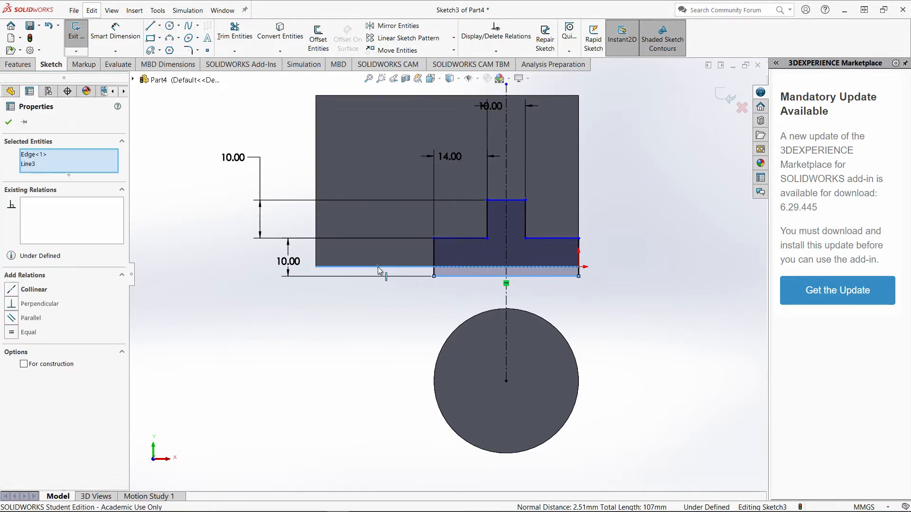
pyautogui.click(12, 290)
pyautogui.click(247, 335)
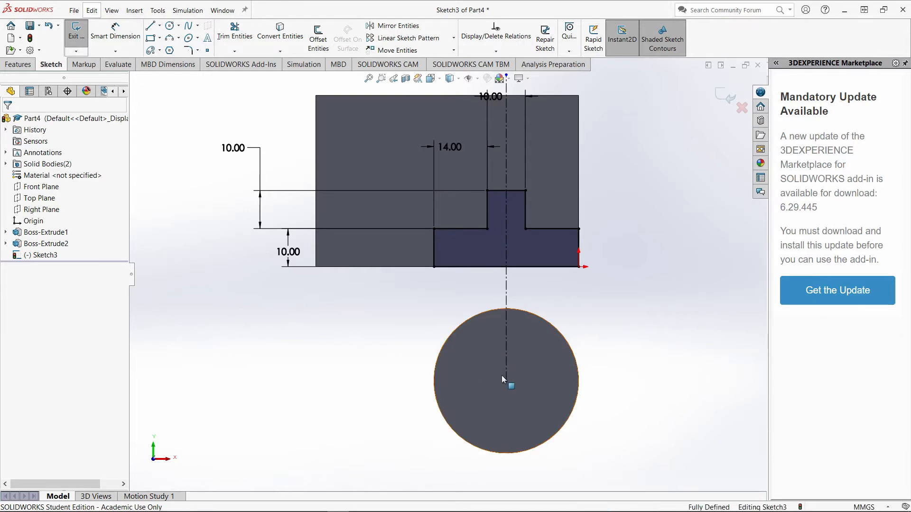
# Close the T-profile sketch and start a reference plane offset from the Top Plane, flipped to the side towards the boss.
pyautogui.moveTo(354, 362)
pyautogui.mouseDown(button='middle')
pyautogui.moveTo(433, 374)
pyautogui.moveTo(405, 383)
pyautogui.mouseUp(button='middle')
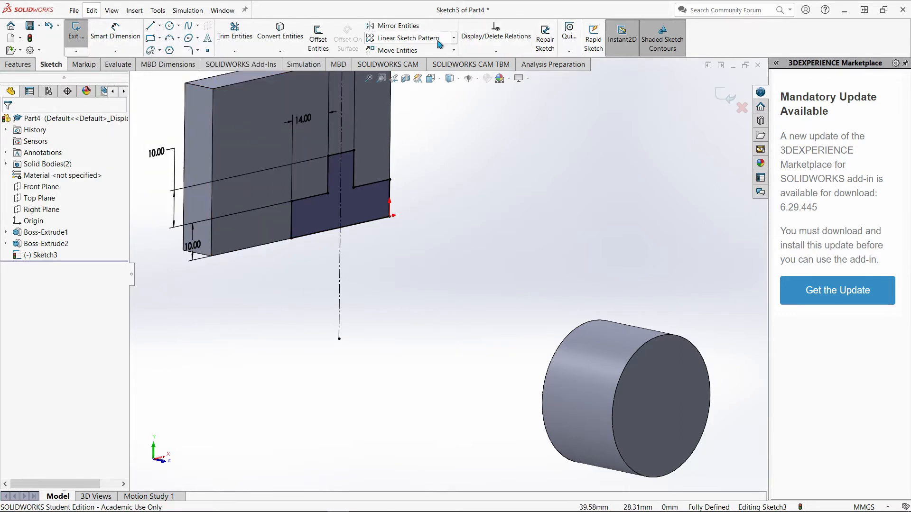
pyautogui.click(76, 32)
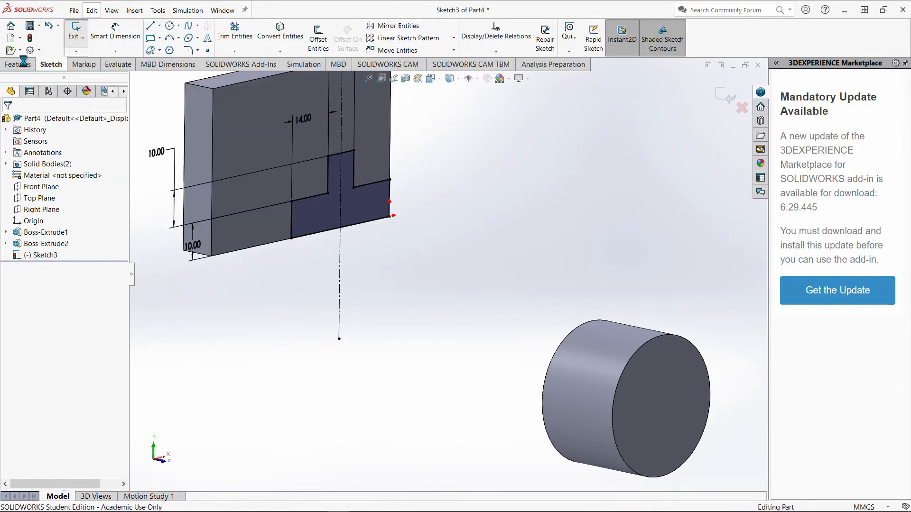
pyautogui.click(19, 65)
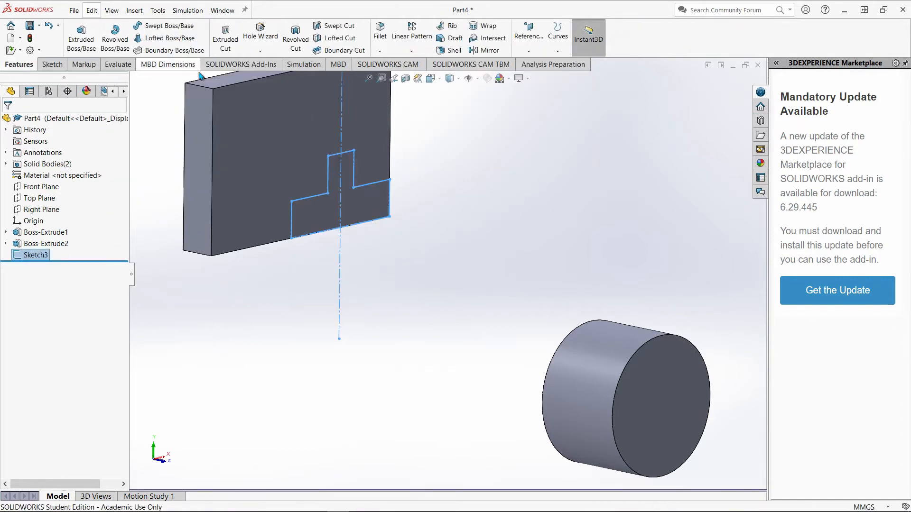
pyautogui.click(530, 51)
pyautogui.click(541, 63)
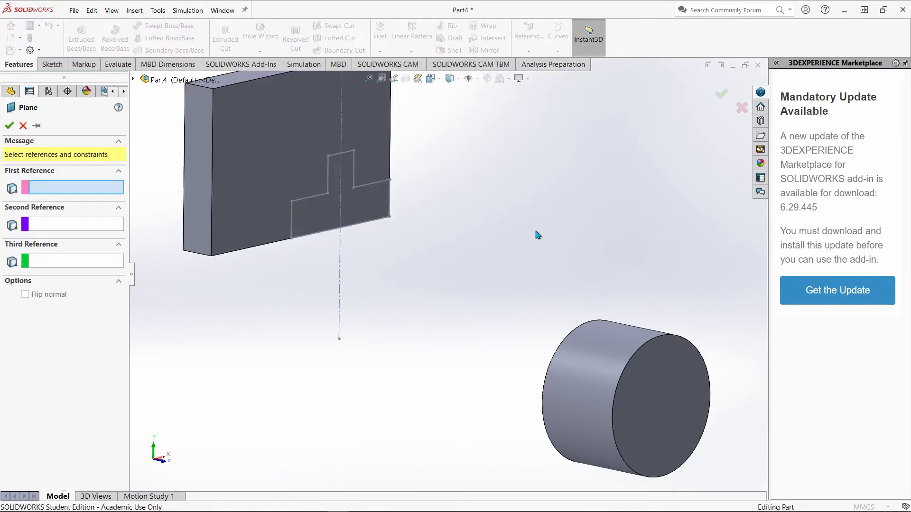
pyautogui.moveTo(616, 256); pyautogui.dragTo(594, 279, button='middle')
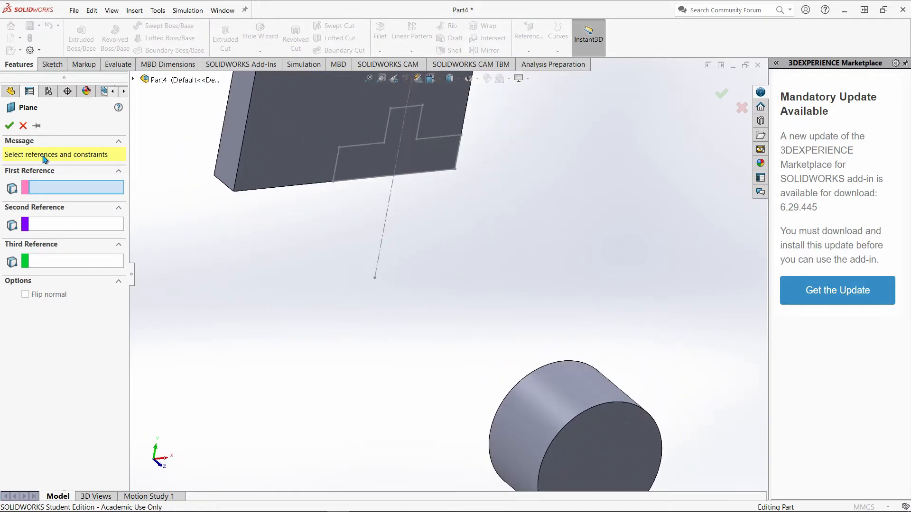
pyautogui.click(133, 79)
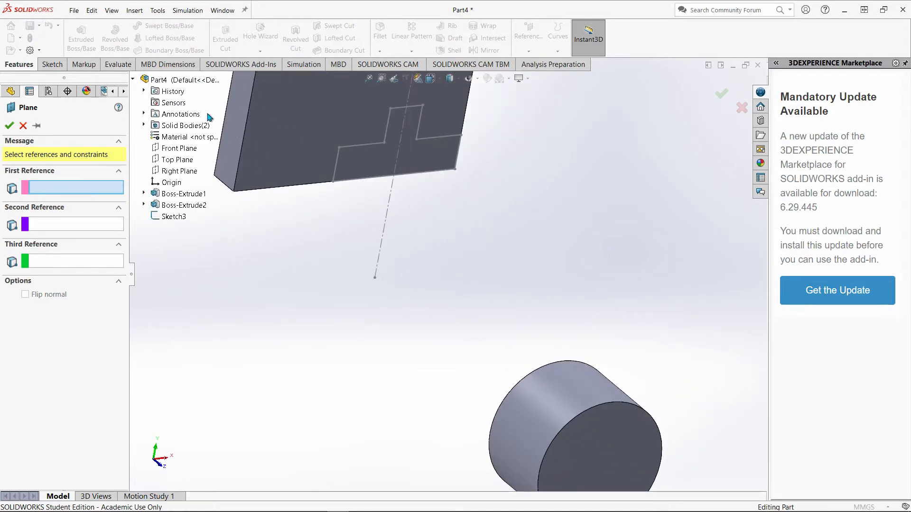
pyautogui.click(176, 160)
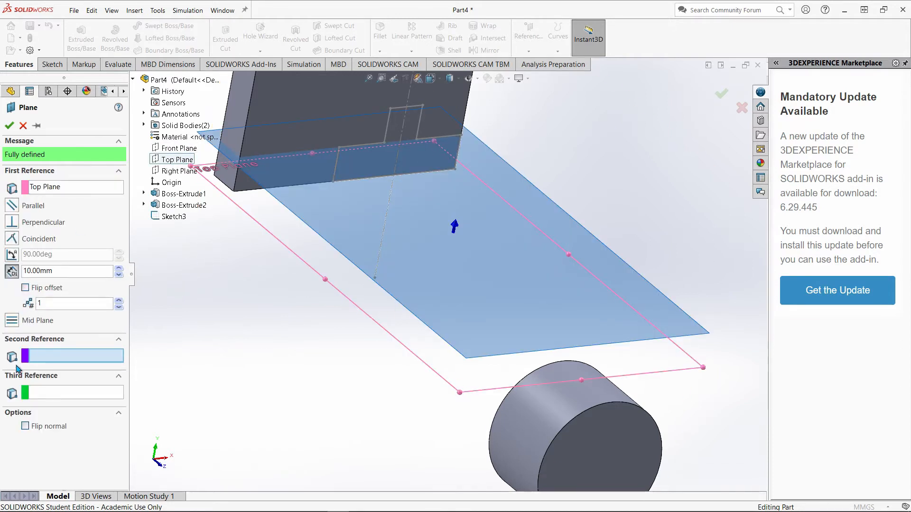
pyautogui.click(26, 290)
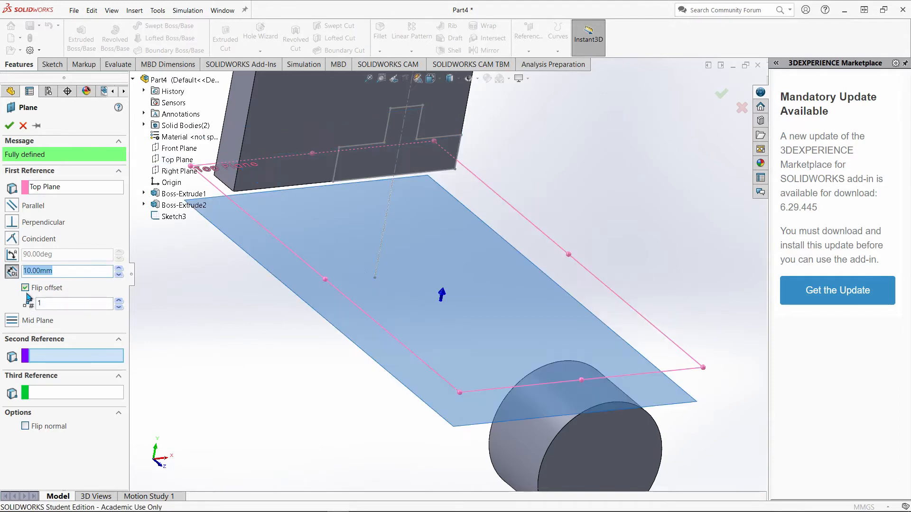
# Look up the height dimensions for the plane offset on the bracket drawing in Paint 3D, returning to SOLIDWORKS.
pyautogui.moveTo(352, 368); pyautogui.dragTo(401, 366, button='middle')
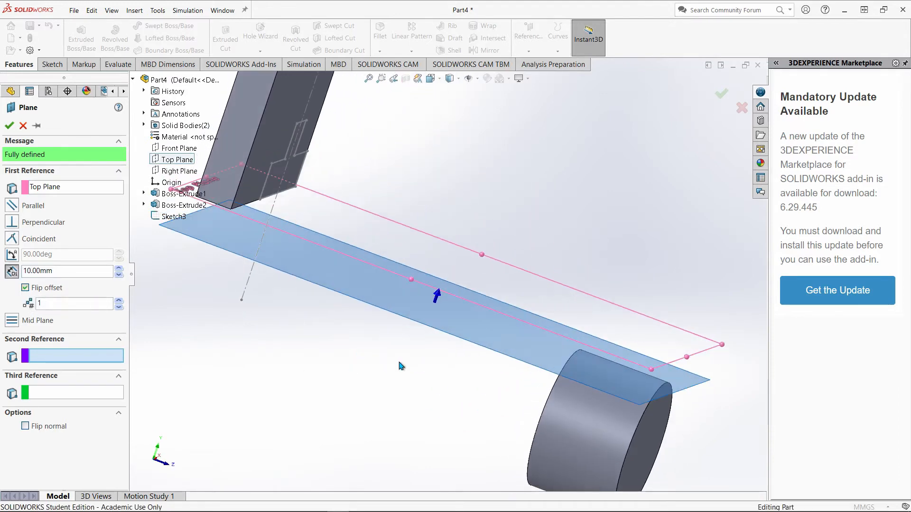
pyautogui.moveTo(361, 400); pyautogui.dragTo(325, 372, button='middle')
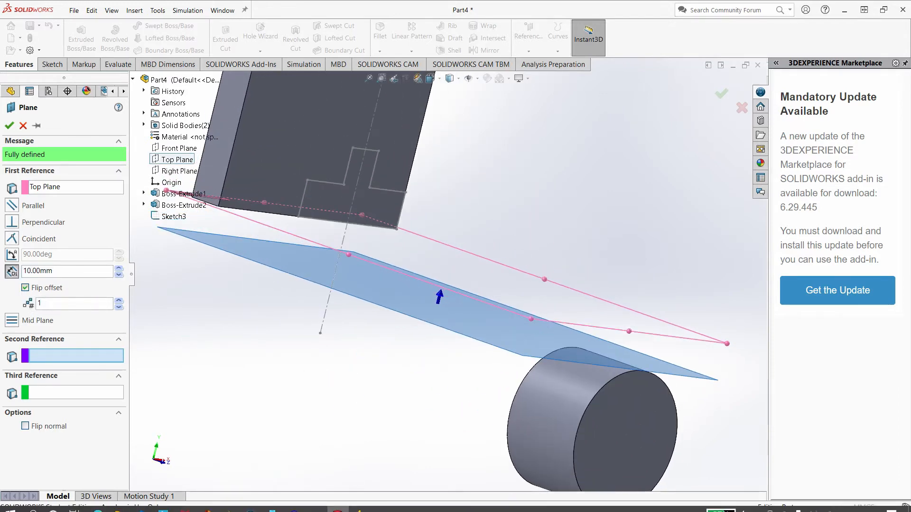
pyautogui.click(355, 505)
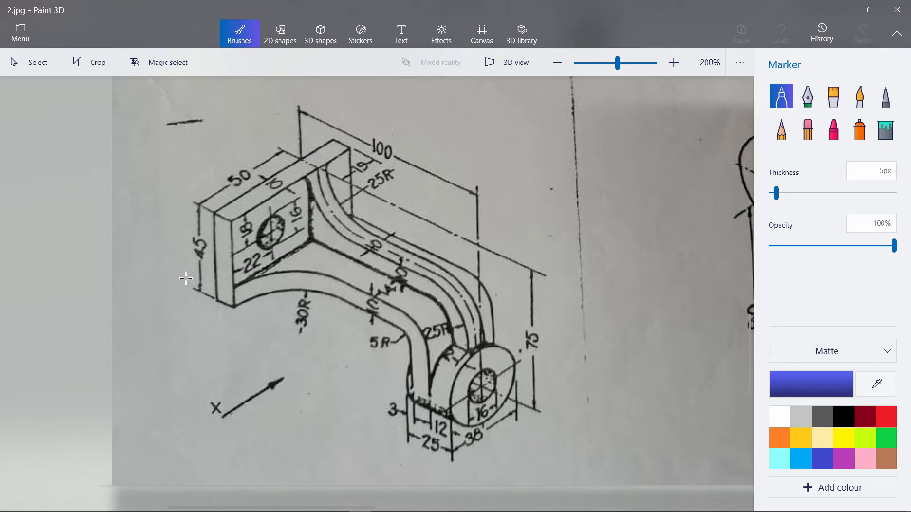
pyautogui.moveTo(302, 510)
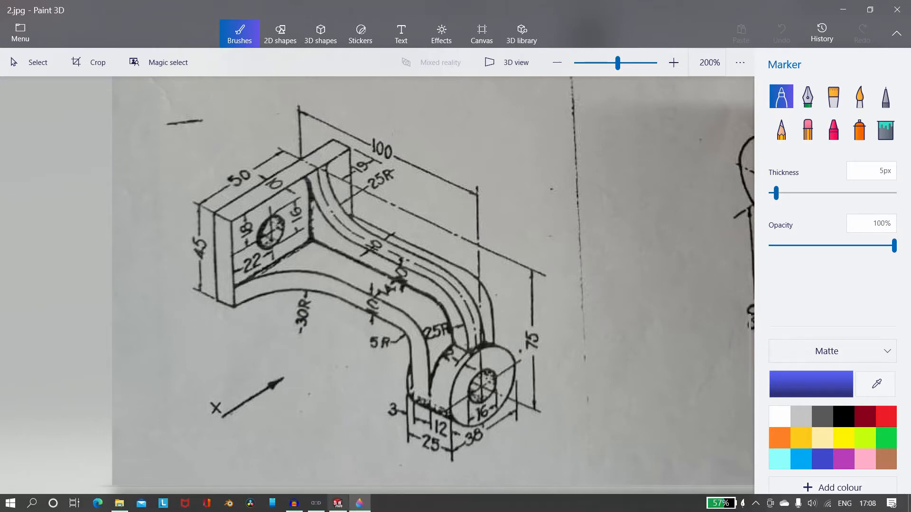
pyautogui.click(341, 505)
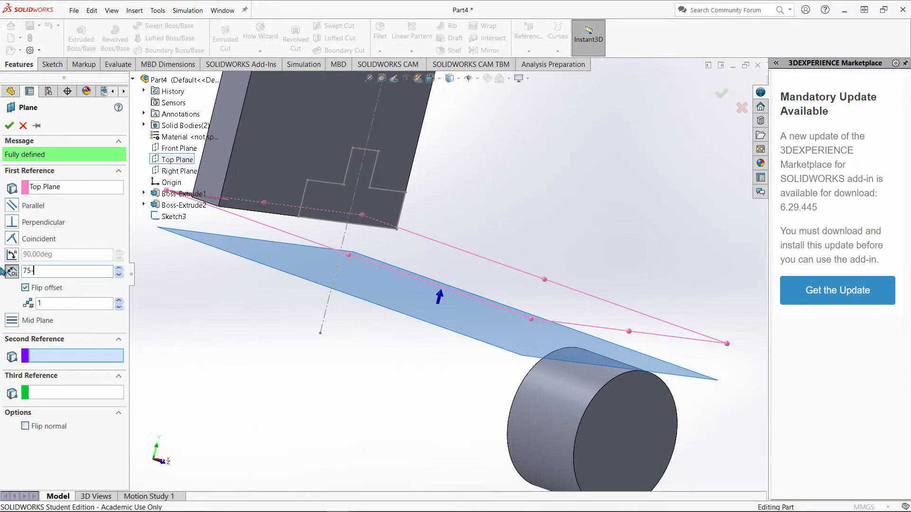
# Set the plane's offset distance to 30 mm and create it through the boss.
pyautogui.press('Return')
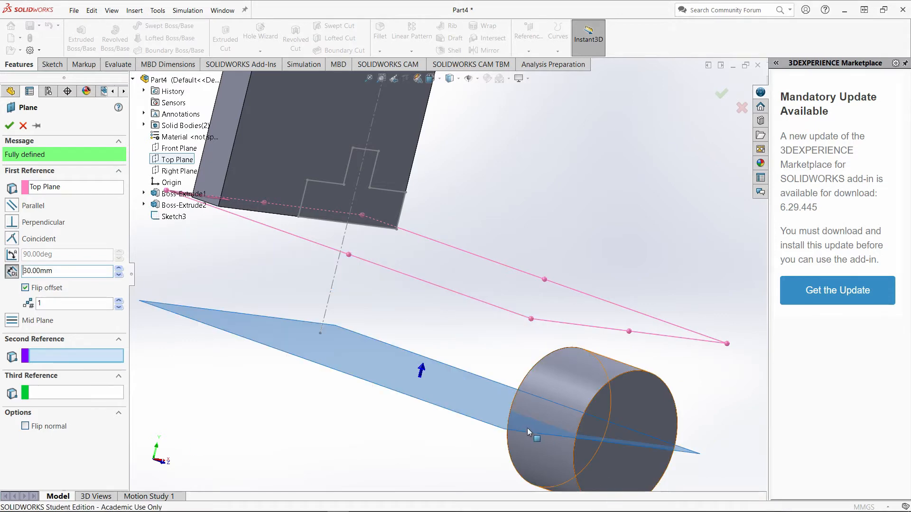
pyautogui.moveTo(728, 381)
pyautogui.mouseDown(button='middle')
pyautogui.moveTo(667, 360)
pyautogui.moveTo(697, 353)
pyautogui.mouseUp(button='middle')
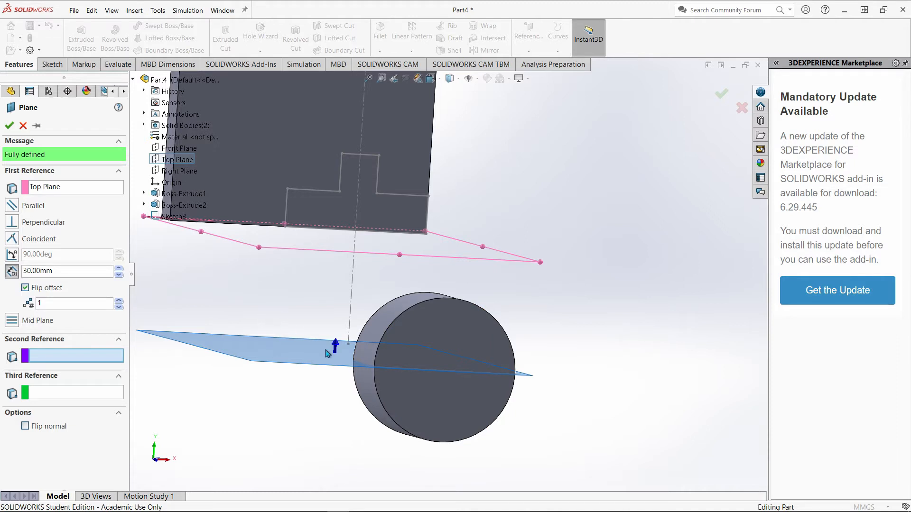
pyautogui.click(12, 127)
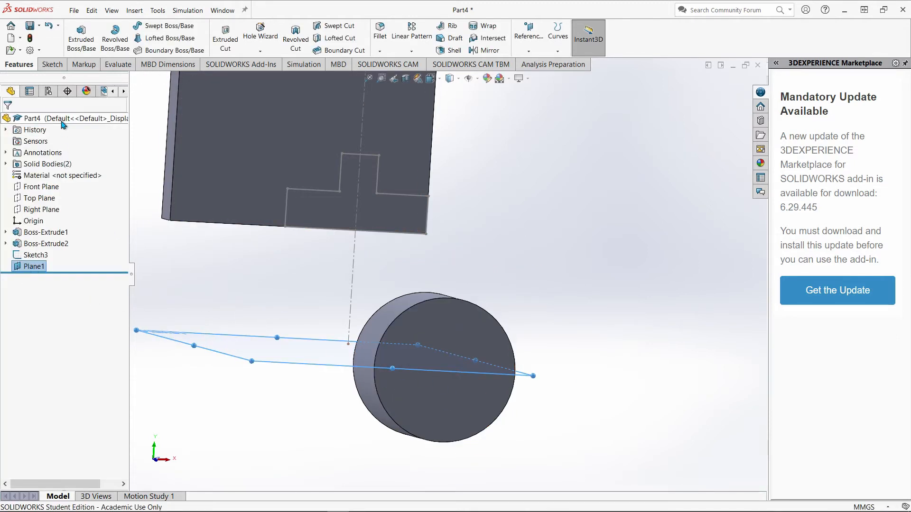
# Open a new sketch on the offset plane and view it face-on at the boss.
pyautogui.click(53, 65)
pyautogui.click(76, 29)
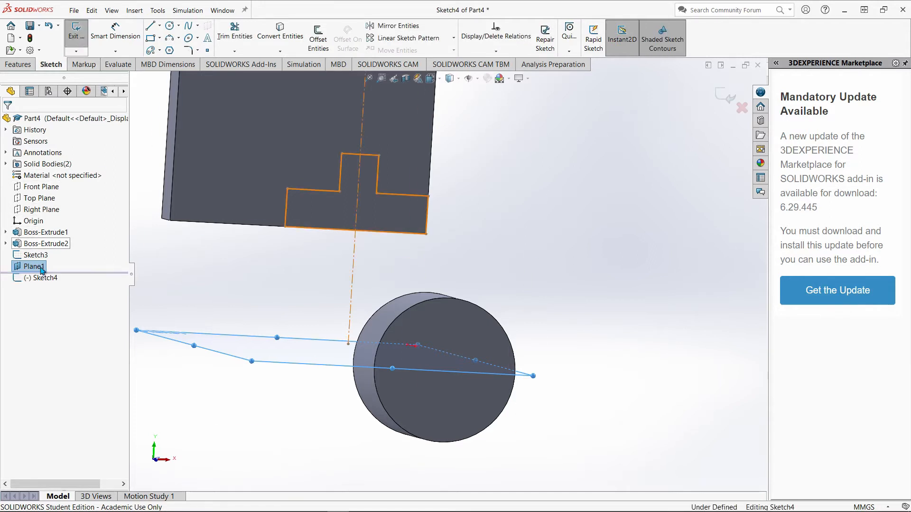
pyautogui.rightClick(49, 285)
pyautogui.click(73, 273)
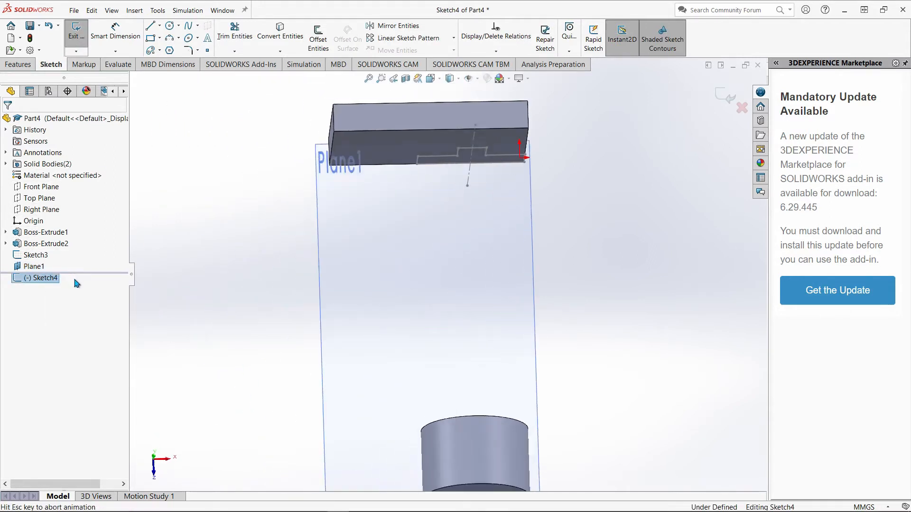
pyautogui.scroll(-5, 499, 391)
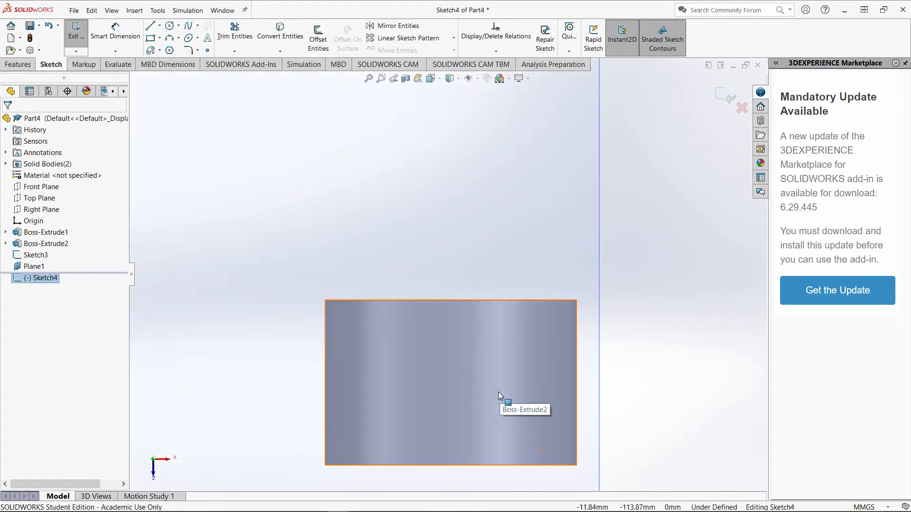
# Draw a vertical centerline from the midpoint of the boss's plate-side edge, running through the boss and past its opposite edge.
pyautogui.click(160, 26)
pyautogui.click(183, 48)
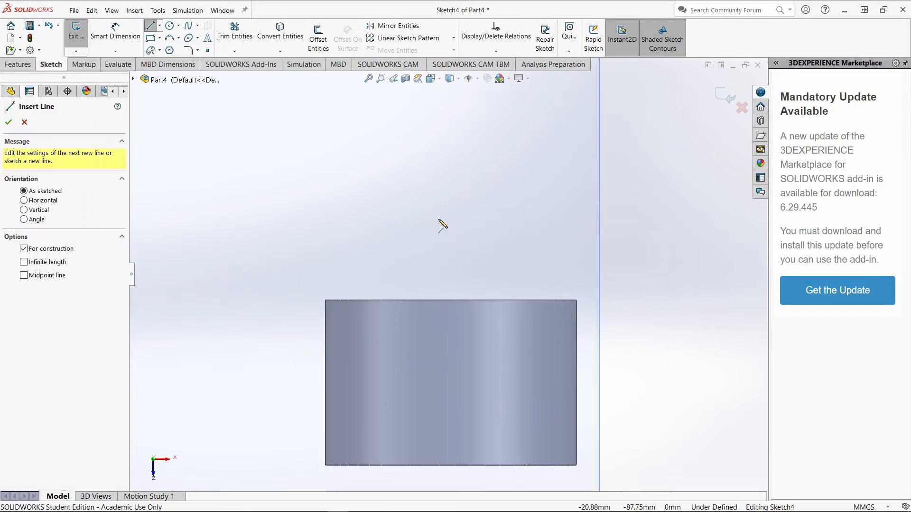
pyautogui.click(451, 301)
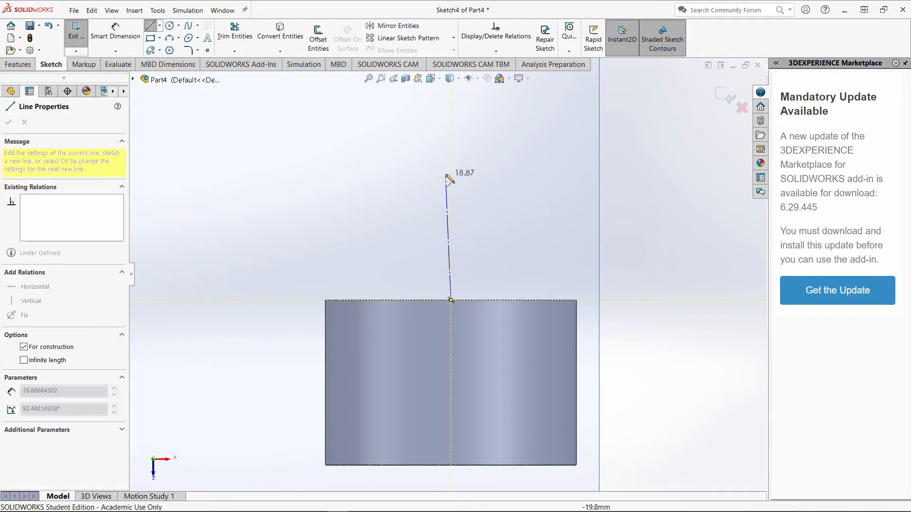
pyautogui.click(451, 485)
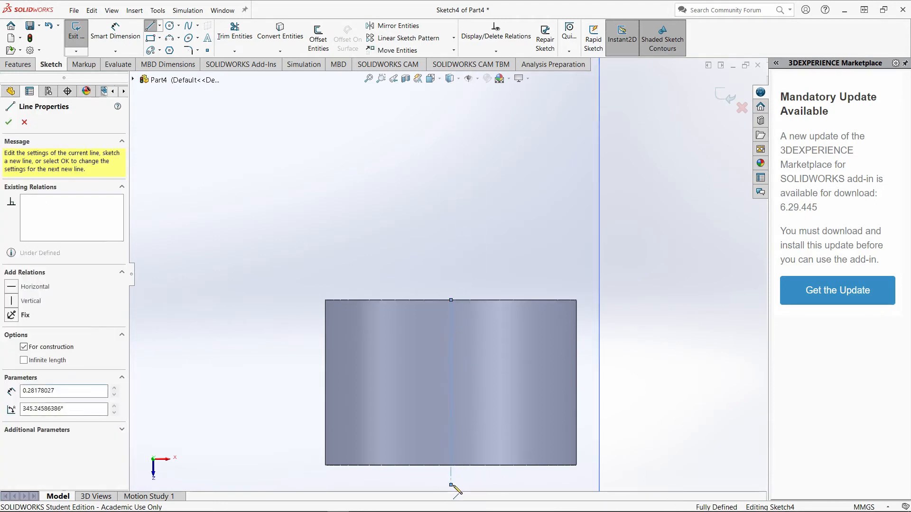
pyautogui.press('Escape')
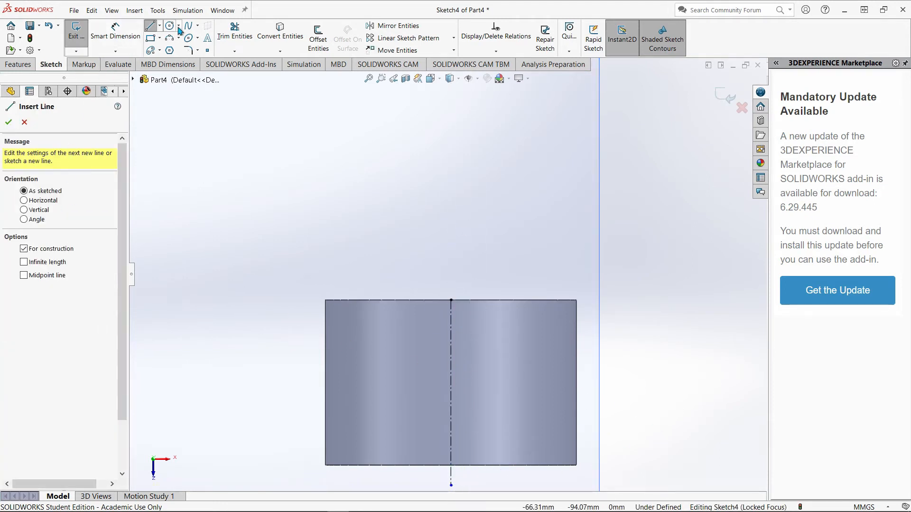
pyautogui.click(155, 39)
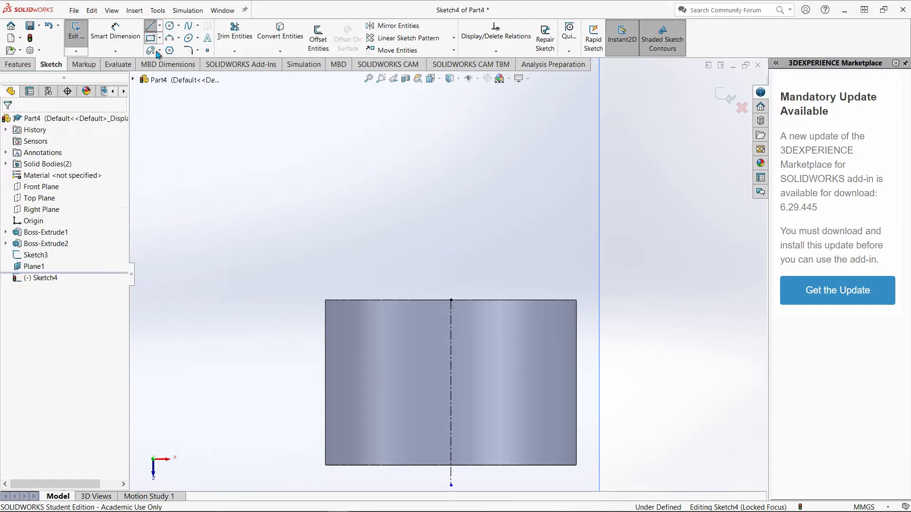
pyautogui.click(143, 18)
pyautogui.click(290, 5)
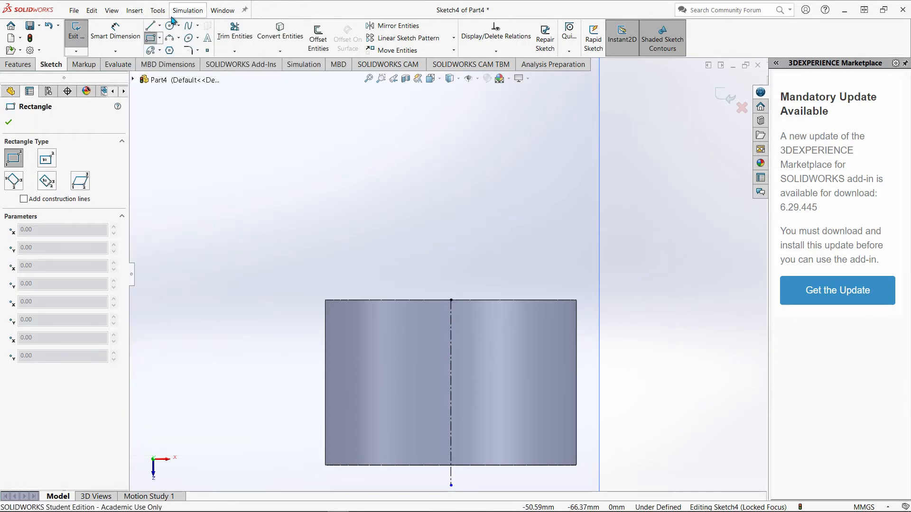
# Check the arm's cross-section near the boss on the bracket drawing in Paint 3D, returning to SOLIDWORKS.
pyautogui.click(151, 26)
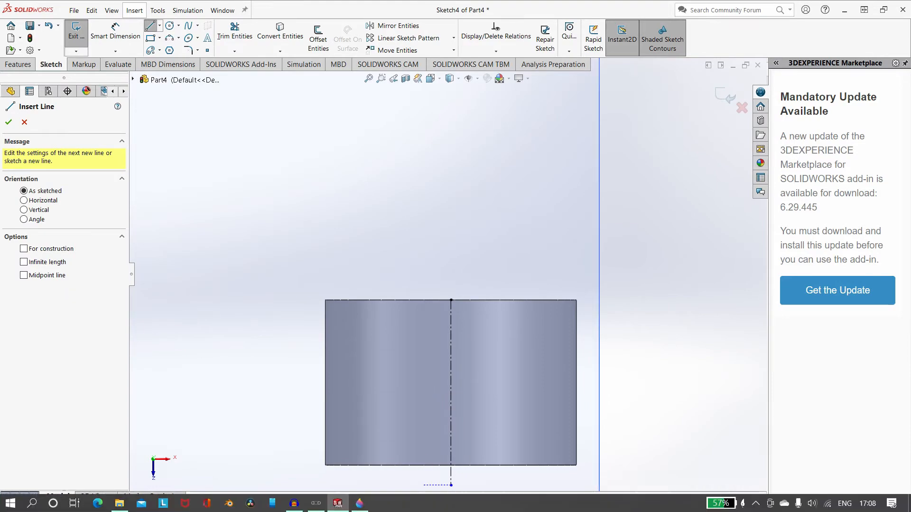
pyautogui.click(359, 503)
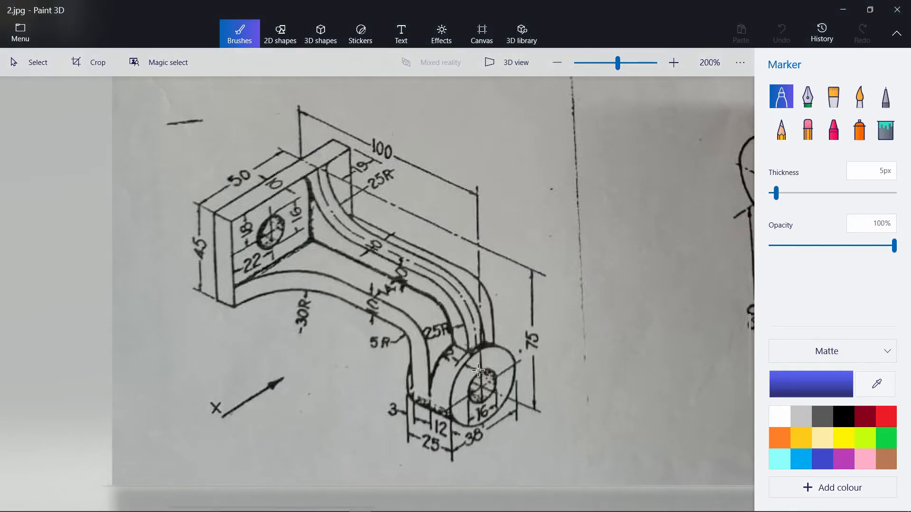
pyautogui.click(338, 508)
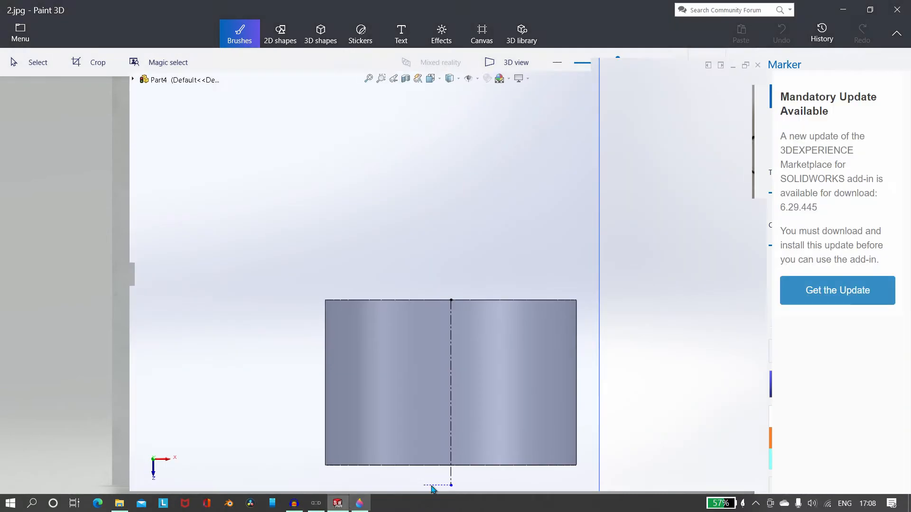
# Sketch a T-shaped line profile across the boss centerline, with a flange about 8 mm thick and a stem about 7 mm long.
pyautogui.click(427, 443)
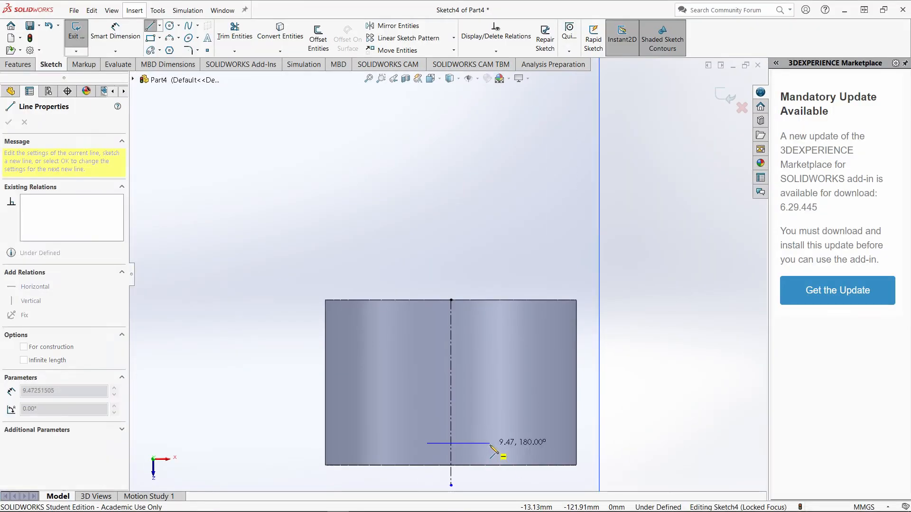
pyautogui.click(489, 443)
pyautogui.click(489, 398)
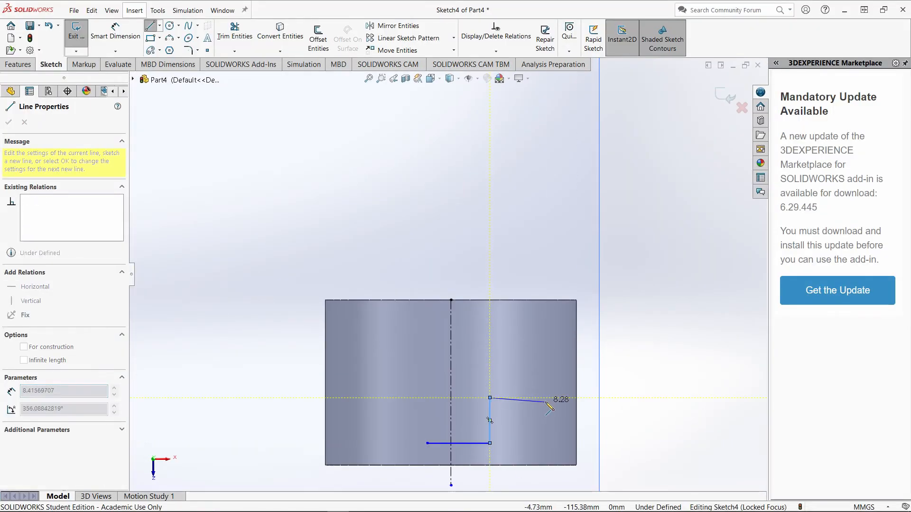
pyautogui.click(550, 398)
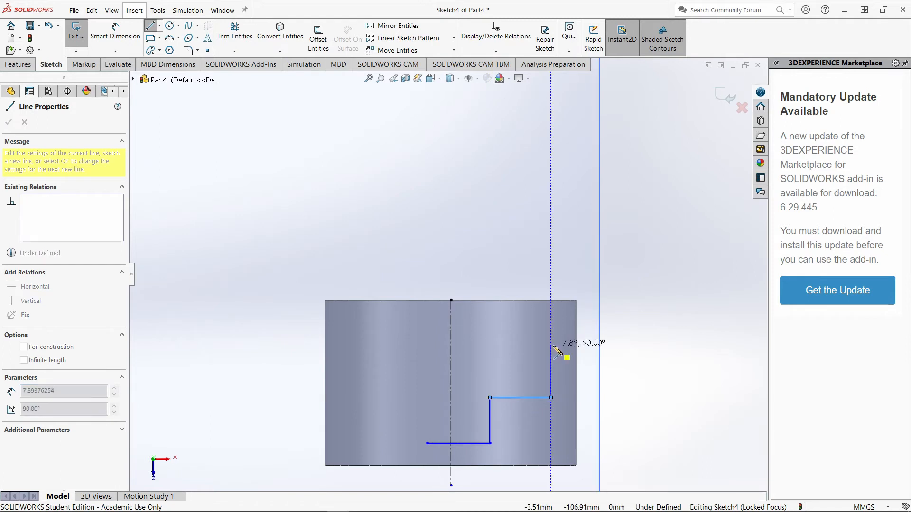
pyautogui.click(551, 345)
pyautogui.click(348, 345)
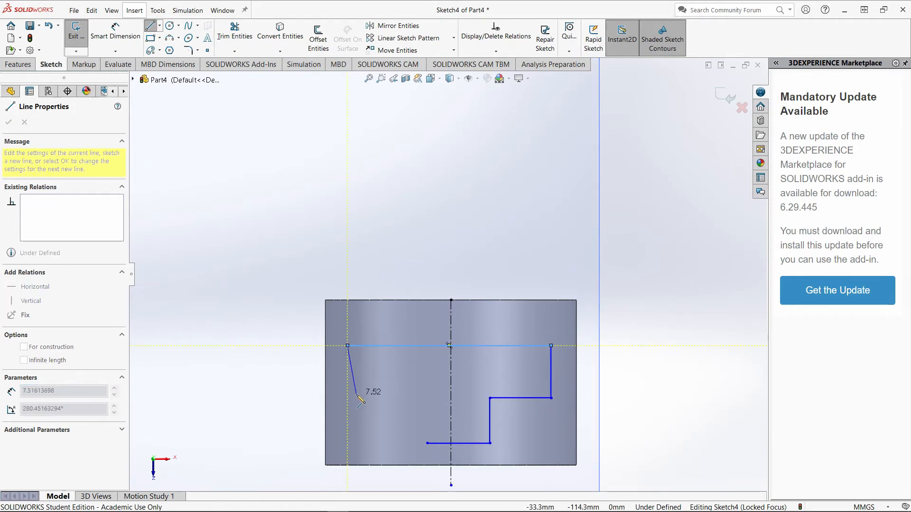
pyautogui.click(348, 398)
pyautogui.click(419, 398)
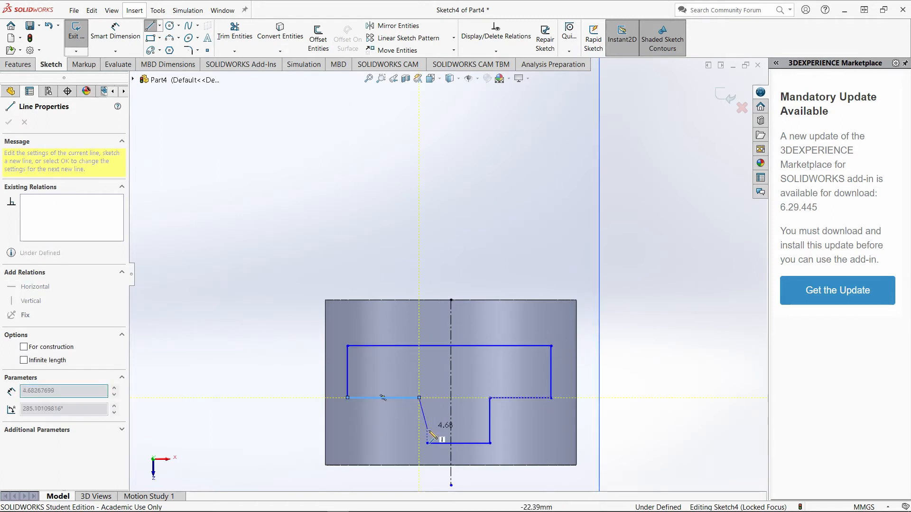
pyautogui.click(419, 443)
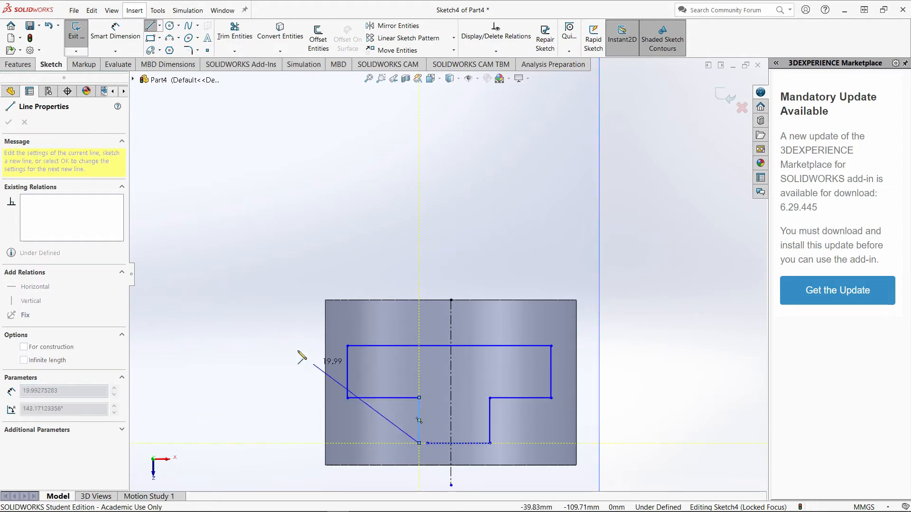
pyautogui.press('Escape')
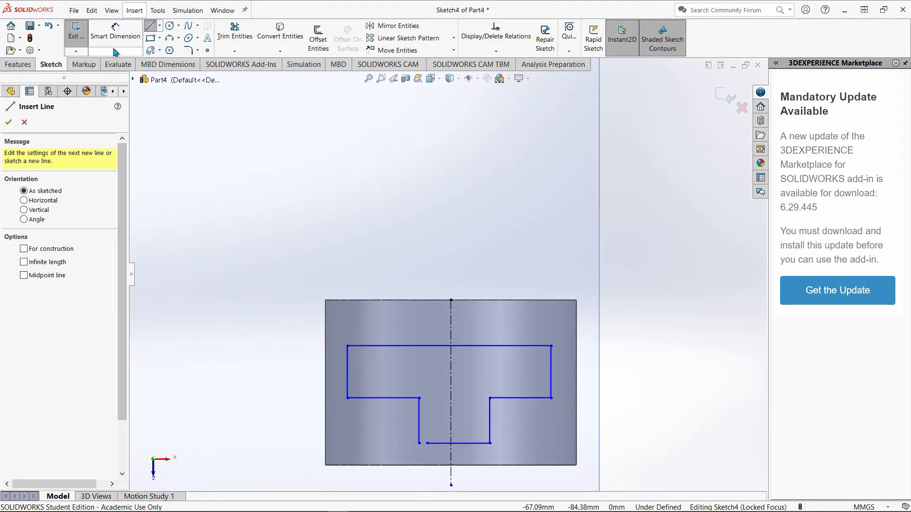
# Merge the two open endpoints at the stem's free corner to close the T-profile.
pyautogui.click(151, 28)
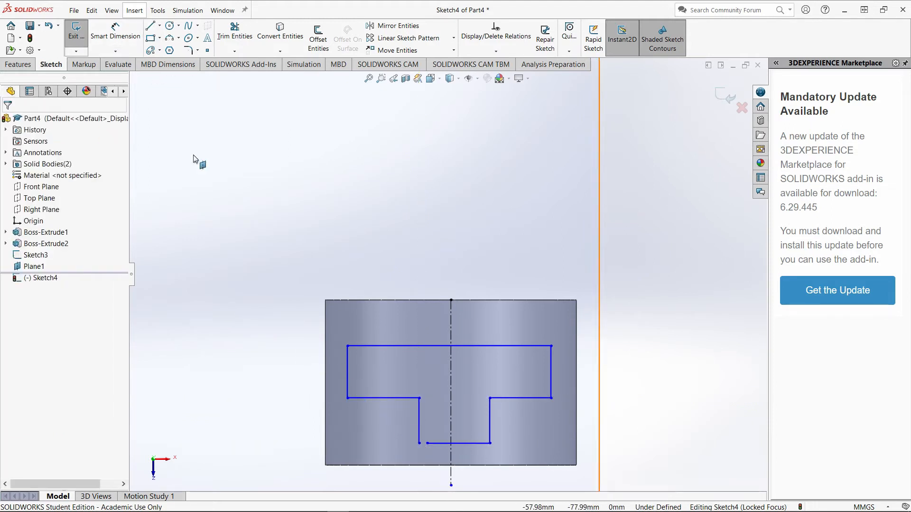
pyautogui.click(420, 444)
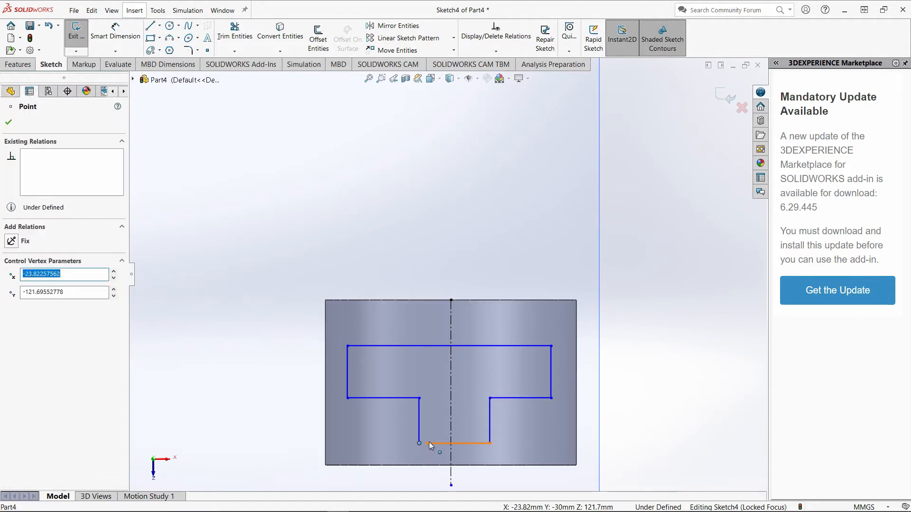
pyautogui.keyDown('ctrl'); pyautogui.click(427, 444); pyautogui.keyUp('ctrl')
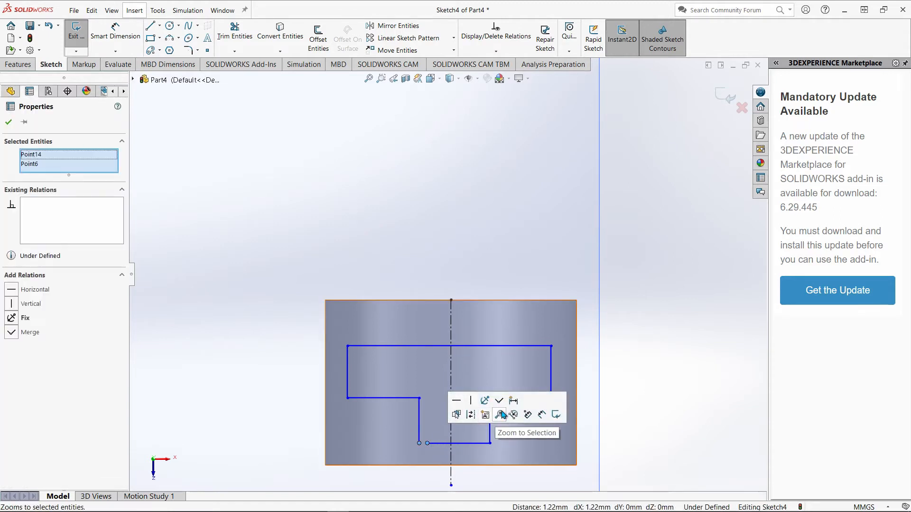
pyautogui.click(499, 402)
pyautogui.press('Escape')
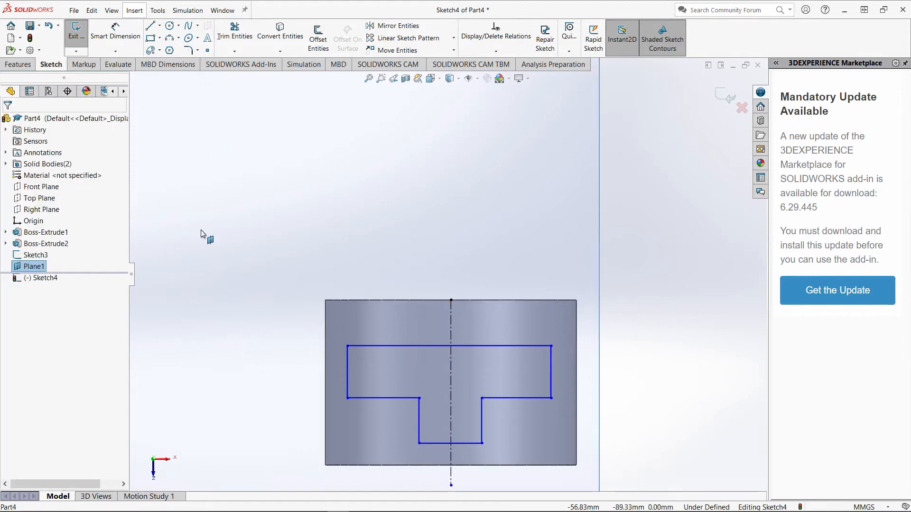
# Make the flange's two short vertical end lines symmetric about the centerline.
pyautogui.click(347, 366)
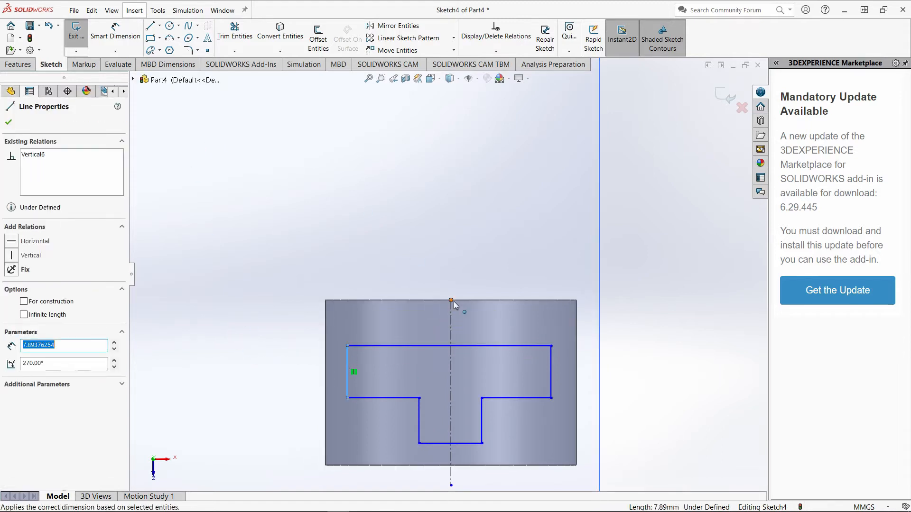
pyautogui.click(450, 363)
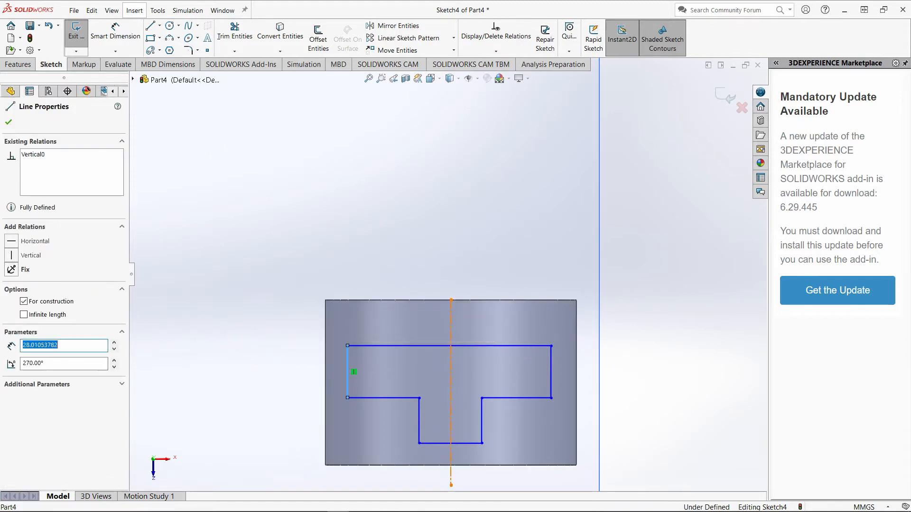
pyautogui.click(348, 380)
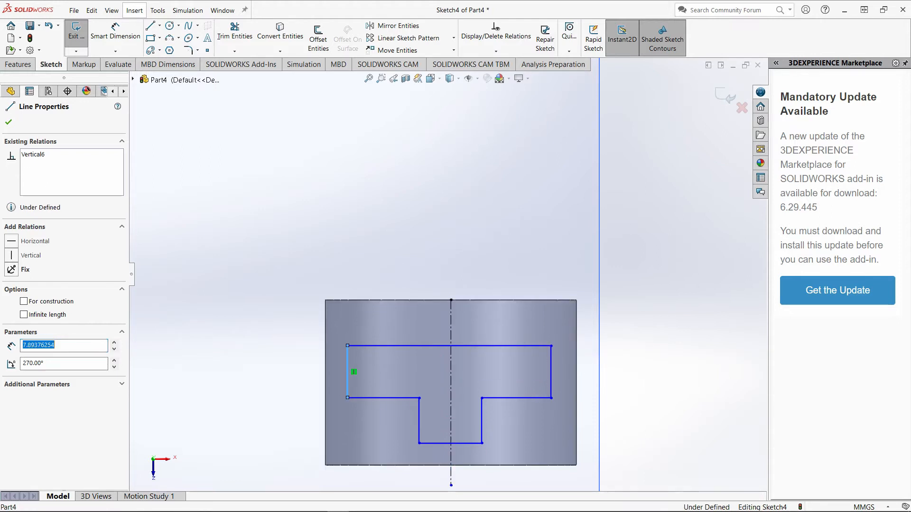
pyautogui.keyDown('ctrl'); pyautogui.click(450, 318); pyautogui.keyUp('ctrl')
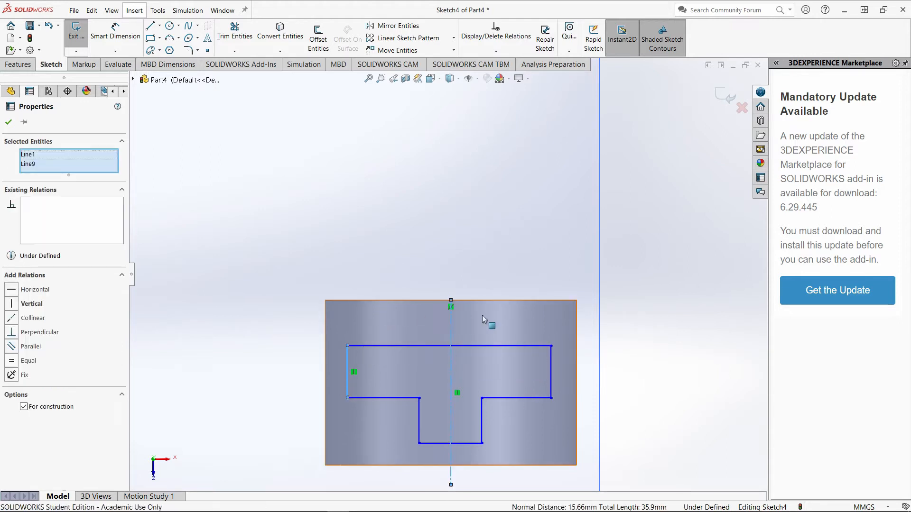
pyautogui.keyDown('ctrl'); pyautogui.click(551, 383); pyautogui.keyUp('ctrl')
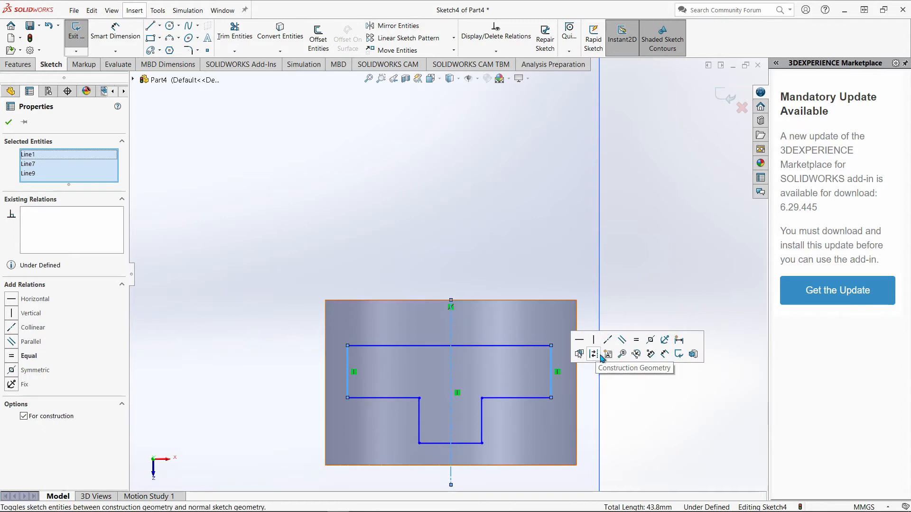
pyautogui.click(12, 370)
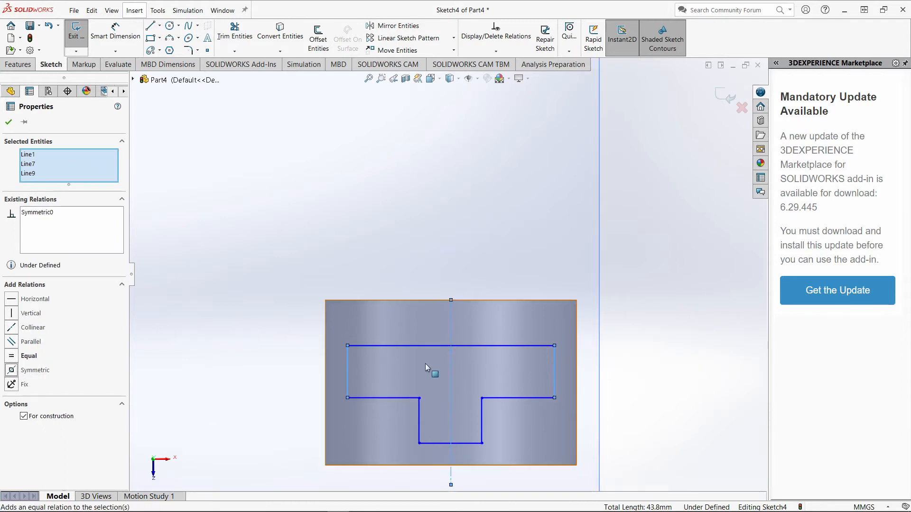
# Make the stem's two vertical side lines symmetric about the centerline.
pyautogui.click(418, 415)
pyautogui.keyDown('ctrl'); pyautogui.click(451, 421); pyautogui.keyUp('ctrl')
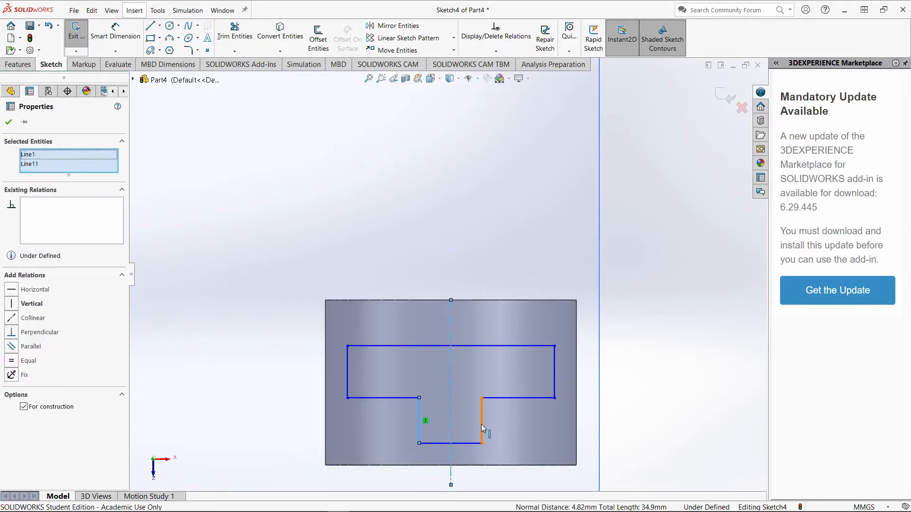
pyautogui.keyDown('ctrl'); pyautogui.click(481, 425); pyautogui.keyUp('ctrl')
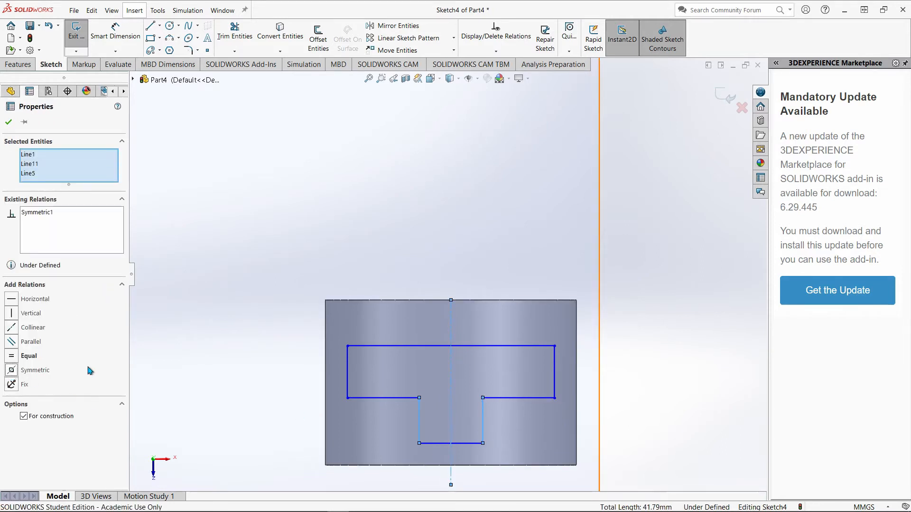
pyautogui.click(219, 342)
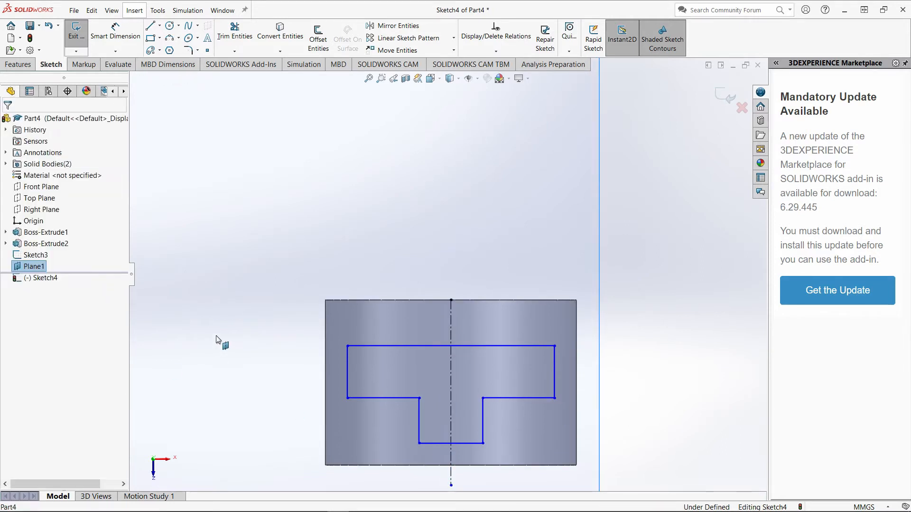
# Dimension the T-profile's flange thickness and its stem length at 10 mm each.
pyautogui.click(116, 47)
pyautogui.click(348, 373)
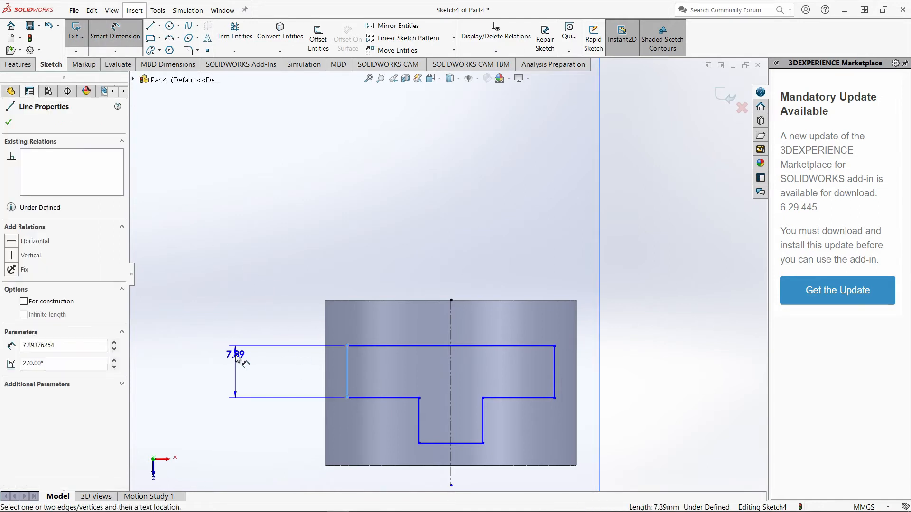
pyautogui.click(237, 363)
pyautogui.write('10')
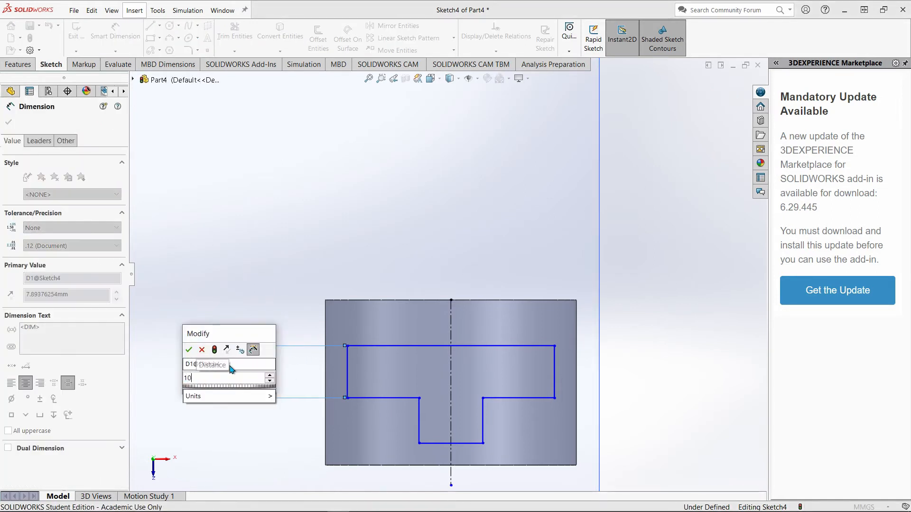
pyautogui.press('Return')
pyautogui.click(423, 424)
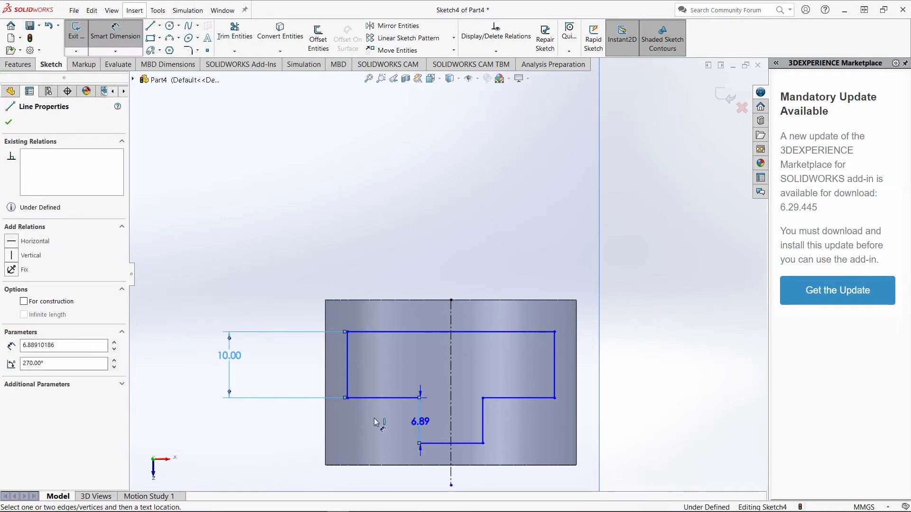
pyautogui.click(244, 417)
pyautogui.write('10')
pyautogui.press('Return')
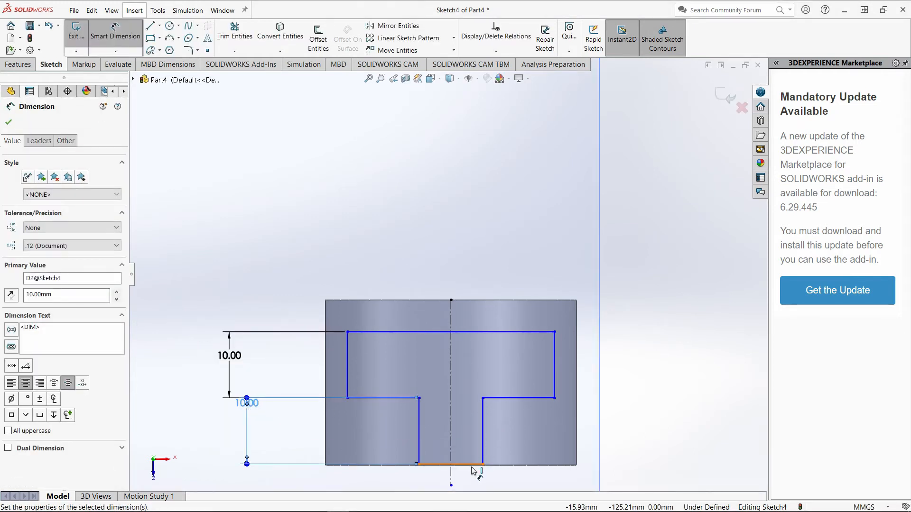
# Dimension the stem's width at 10 mm and the flange's shoulder overhang beside the stem at 14 mm.
pyautogui.click(472, 467)
pyautogui.click(465, 483)
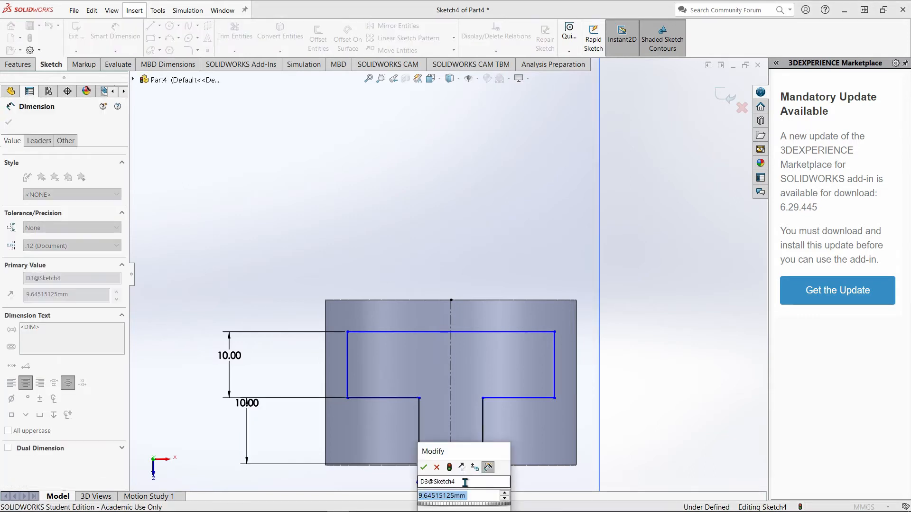
pyautogui.write('10')
pyautogui.press('Return')
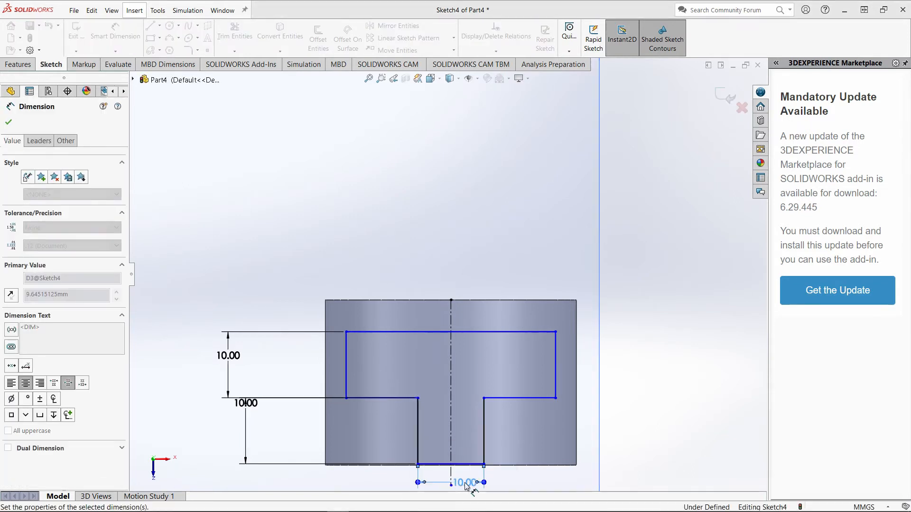
pyautogui.click(379, 398)
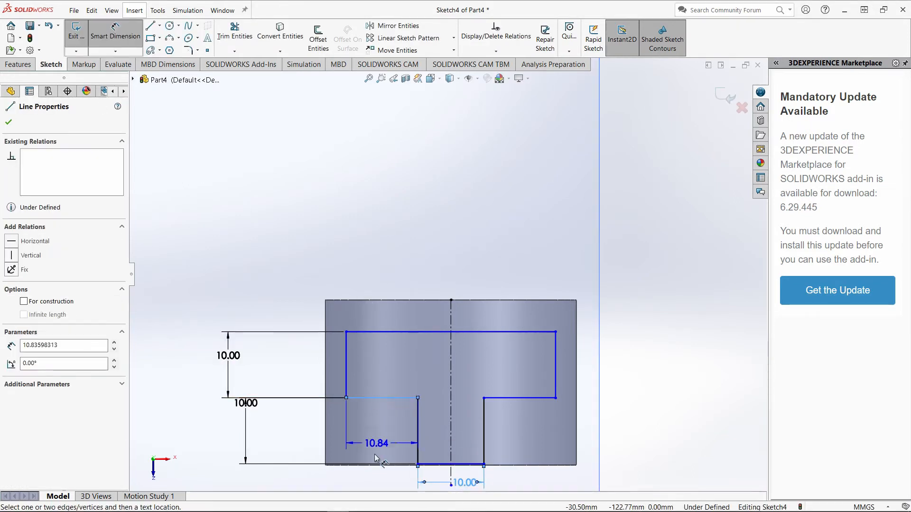
pyautogui.click(363, 487)
pyautogui.write('14')
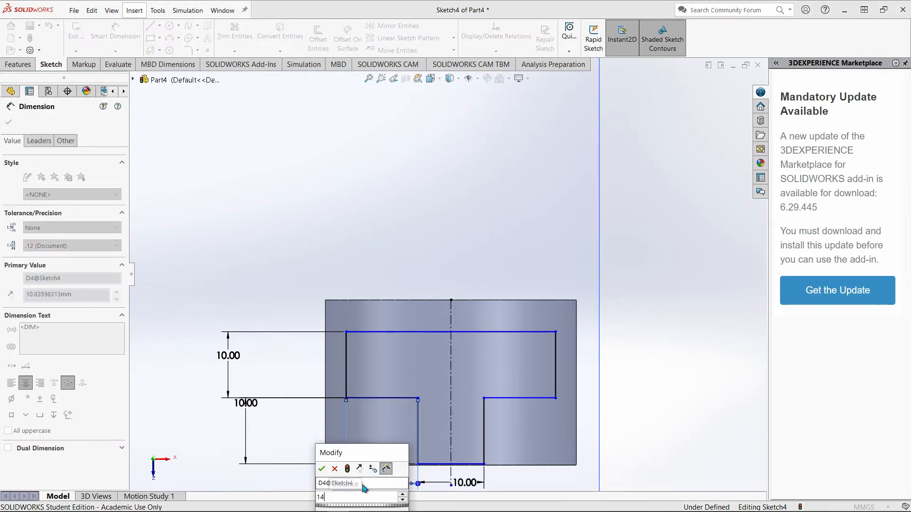
pyautogui.press('Return')
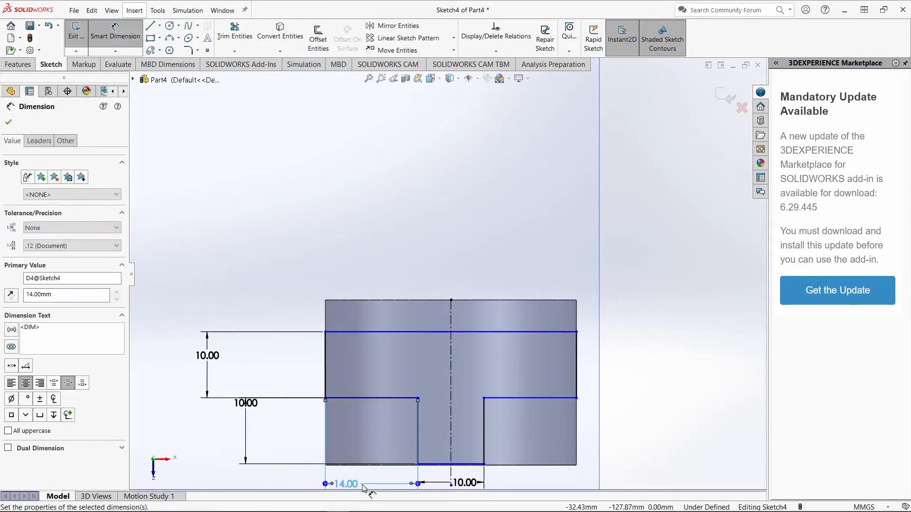
pyautogui.click(99, 37)
pyautogui.moveTo(328, 494)
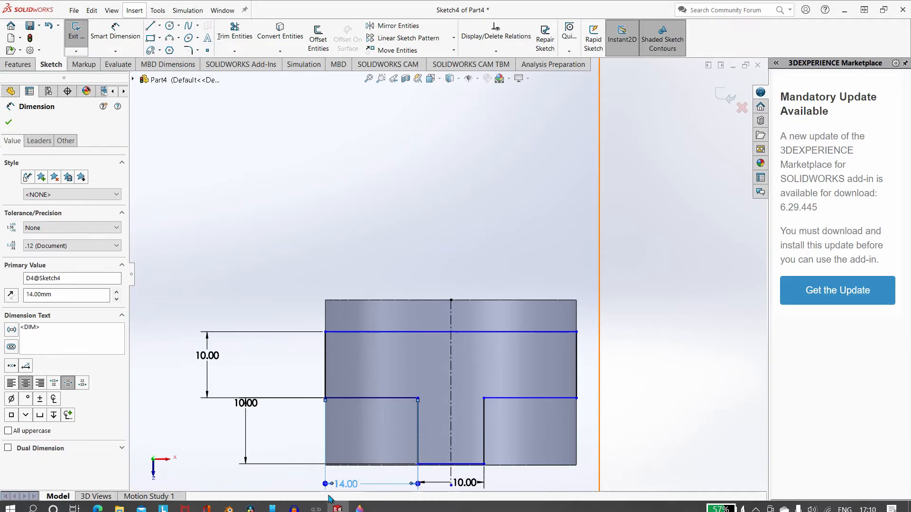
# Check the reference drawing, dimension the T-profile's outer flange line 3 mm from the boss's end edge, and close the sketch.
pyautogui.click(361, 505)
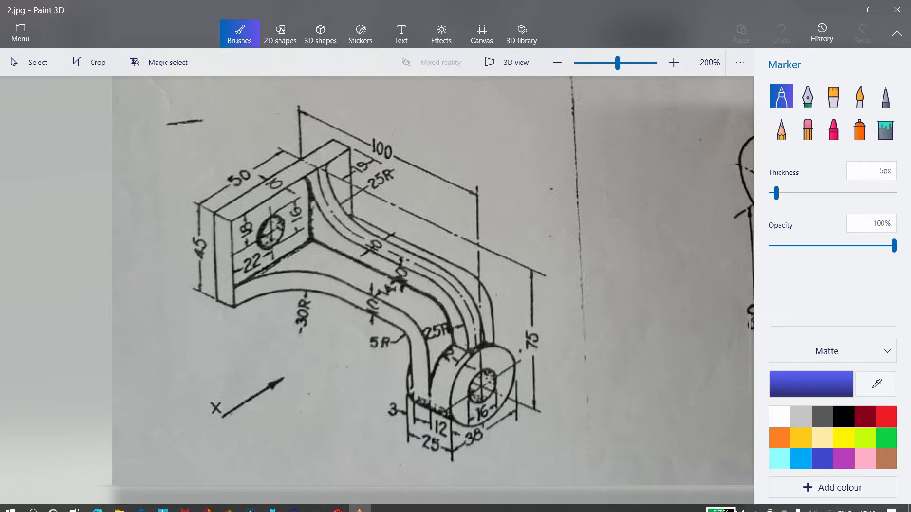
pyautogui.click(337, 505)
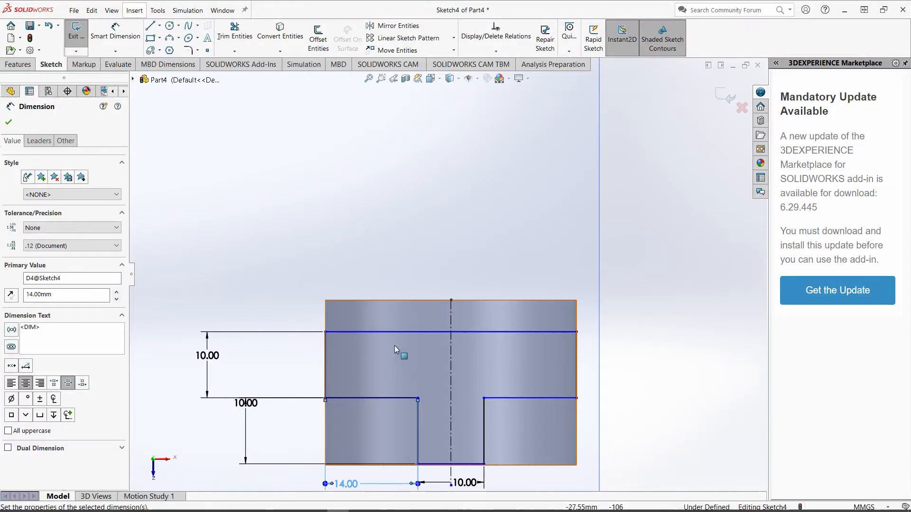
pyautogui.click(115, 31)
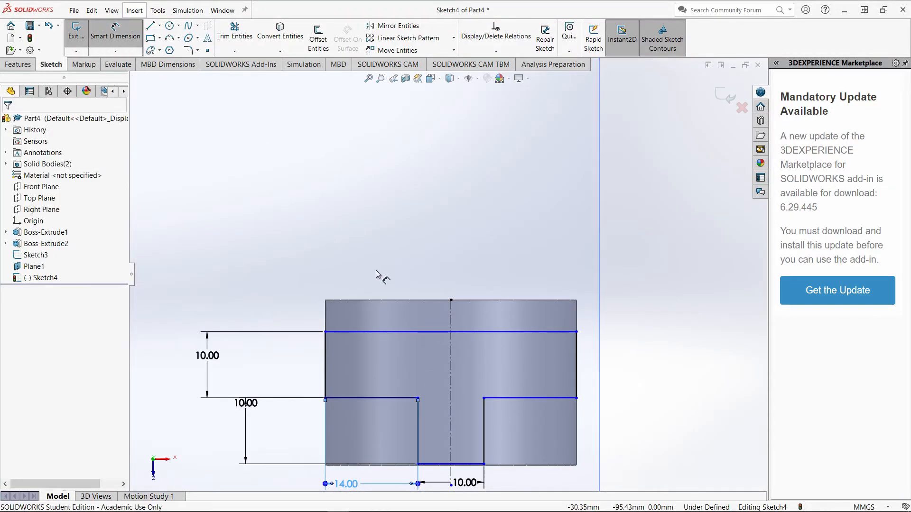
pyautogui.click(401, 332)
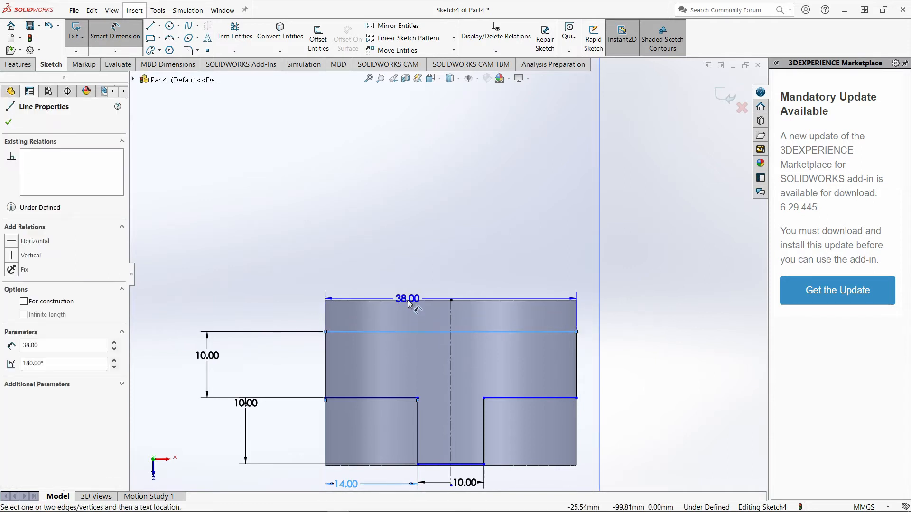
pyautogui.click(410, 301)
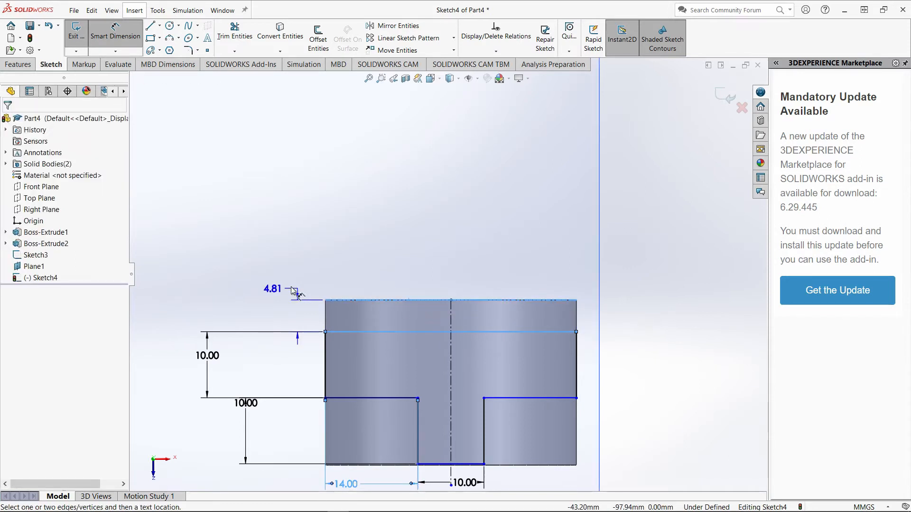
pyautogui.click(249, 277)
pyautogui.write('3')
pyautogui.press('Return')
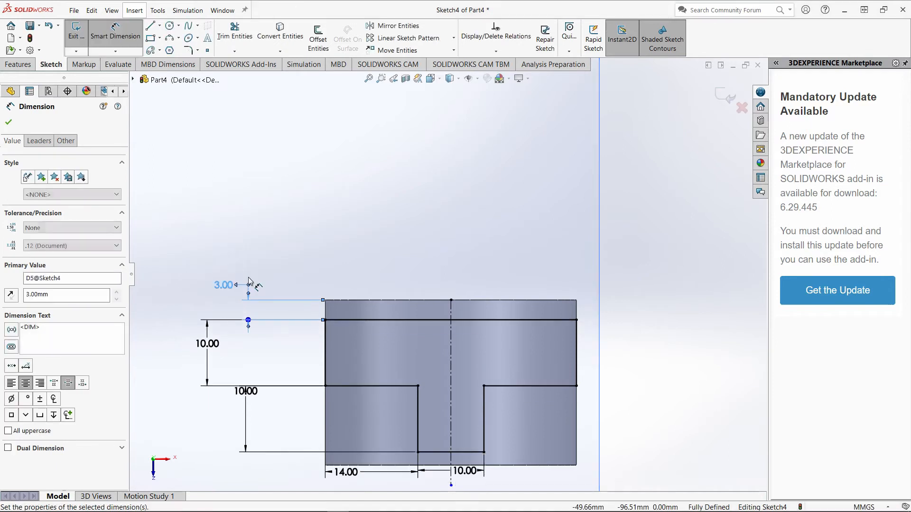
pyautogui.click(120, 39)
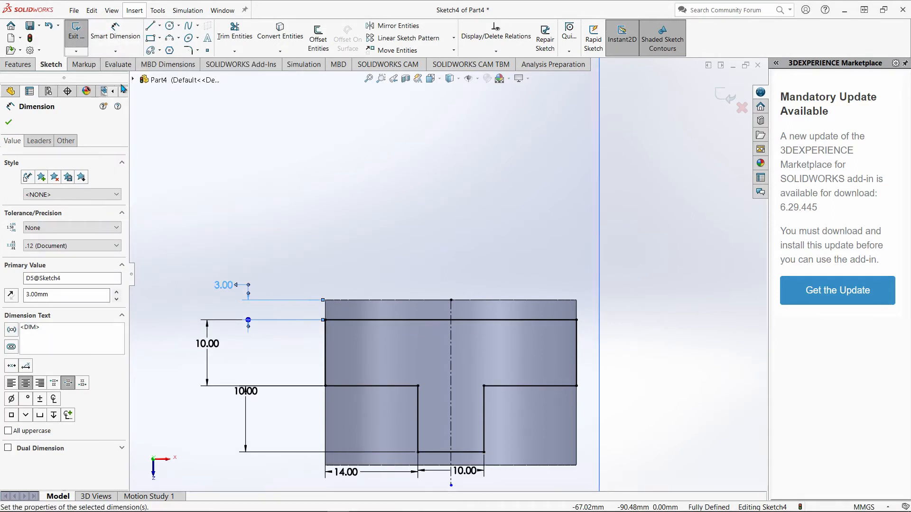
pyautogui.click(76, 31)
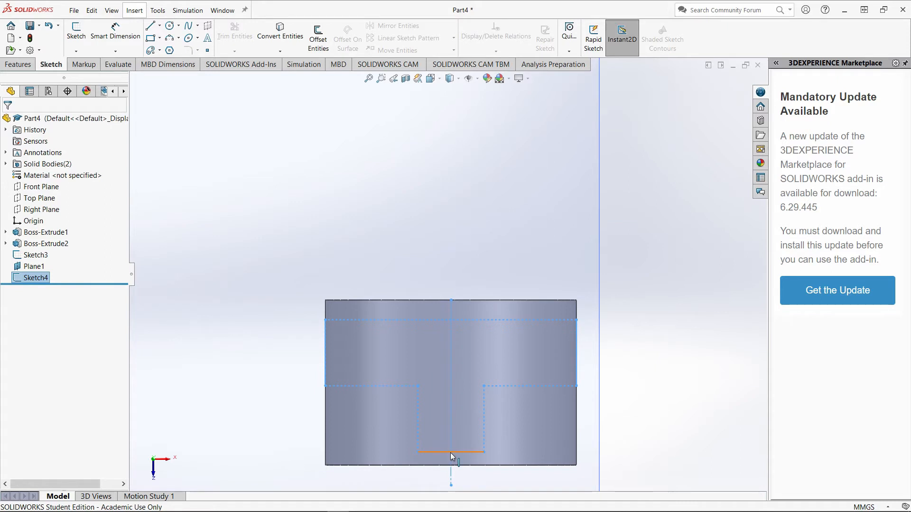
# Create a reference plane parallel to the Right Plane, offset 19 mm in the flipped direction so it runs through the boss.
pyautogui.click(684, 329)
pyautogui.scroll(1, 693, 345)
pyautogui.moveTo(694, 347); pyautogui.dragTo(705, 273, button='middle')
pyautogui.scroll(2, 705, 270)
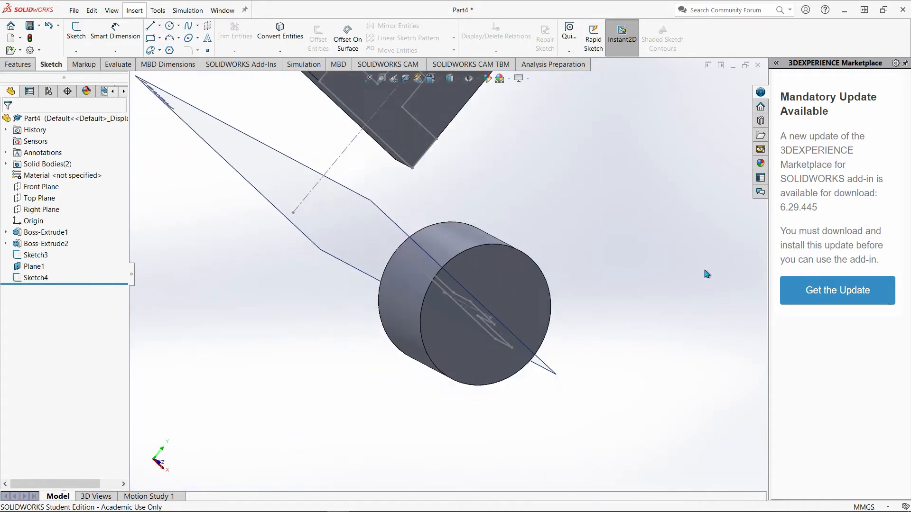
pyautogui.scroll(1, 705, 274)
pyautogui.moveTo(651, 258); pyautogui.dragTo(550, 408, button='middle')
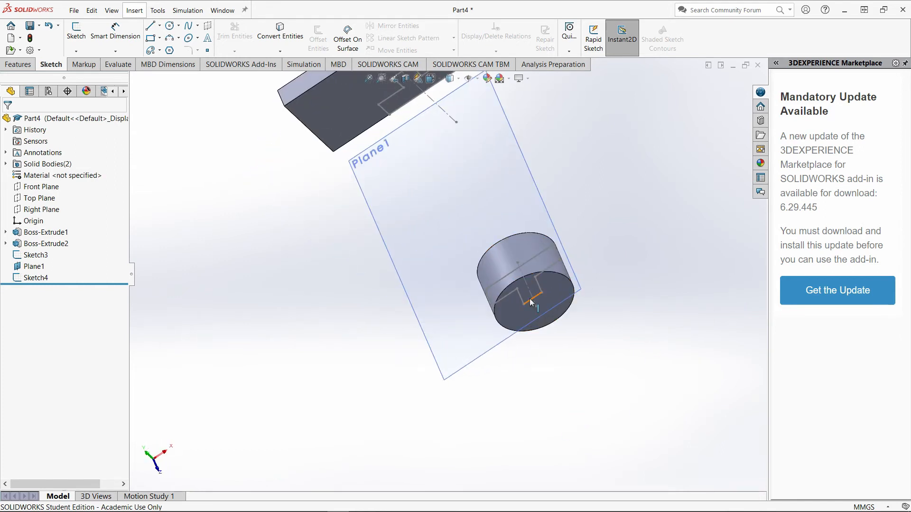
pyautogui.moveTo(591, 196); pyautogui.dragTo(560, 118, button='middle')
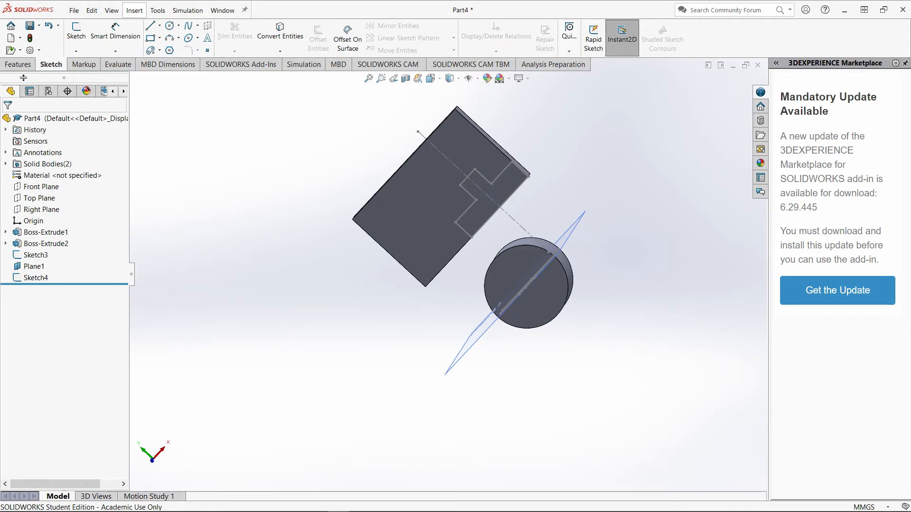
pyautogui.click(22, 66)
pyautogui.click(528, 34)
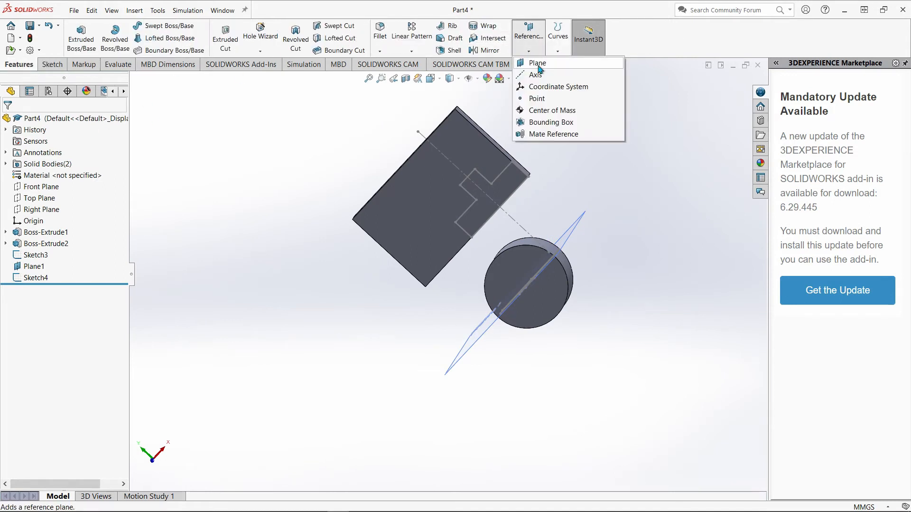
pyautogui.click(538, 66)
pyautogui.moveTo(307, 326); pyautogui.dragTo(392, 266, button='middle')
pyautogui.click(133, 80)
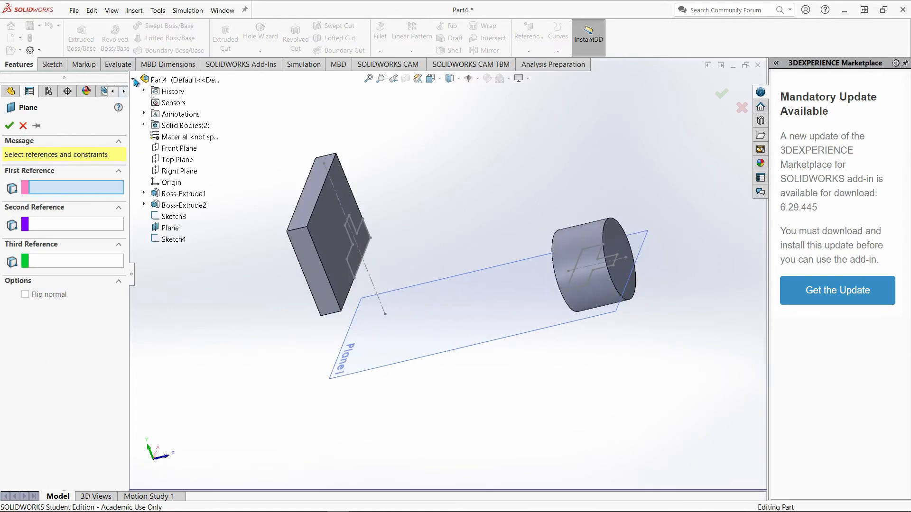
pyautogui.click(175, 172)
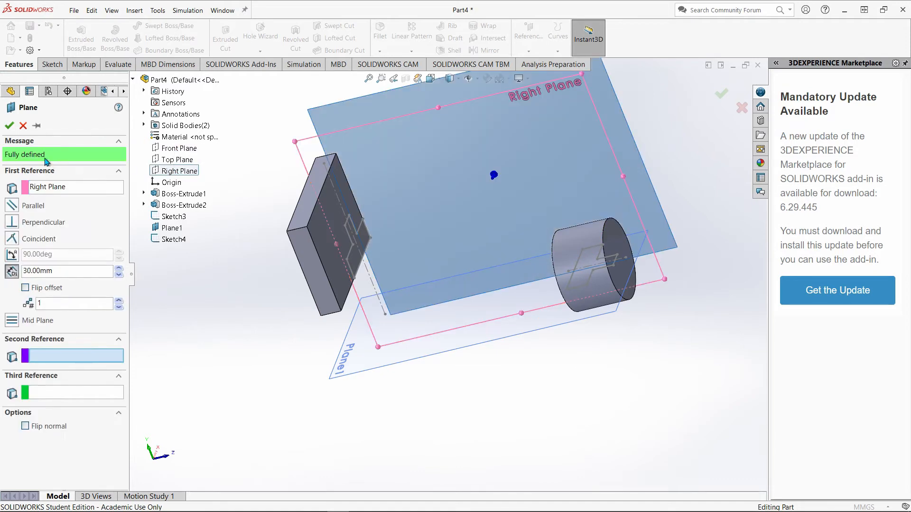
pyautogui.moveTo(258, 226); pyautogui.dragTo(419, 401, button='middle')
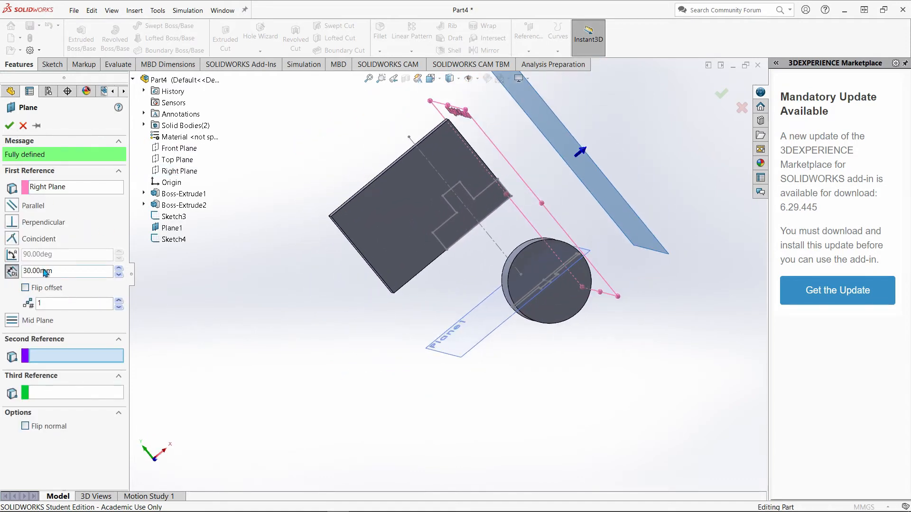
pyautogui.click(25, 288)
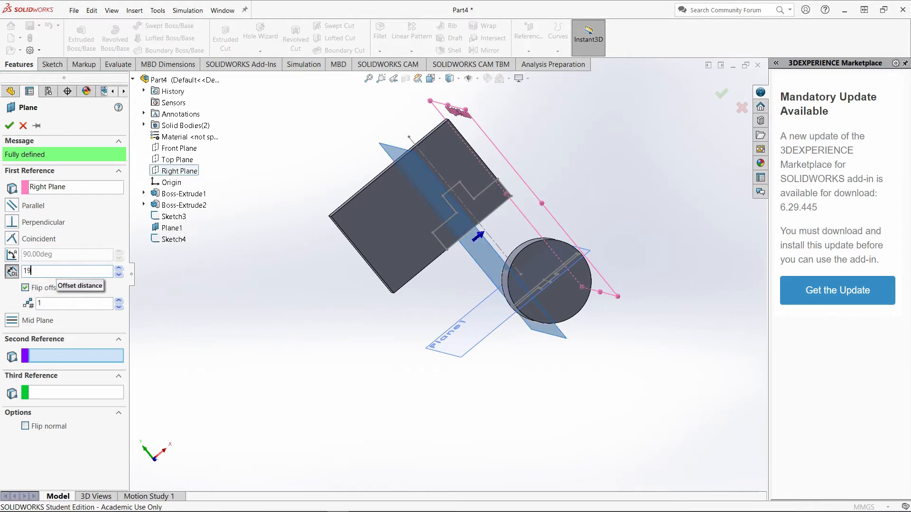
pyautogui.press('Return')
pyautogui.moveTo(618, 442); pyautogui.dragTo(566, 398, button='middle')
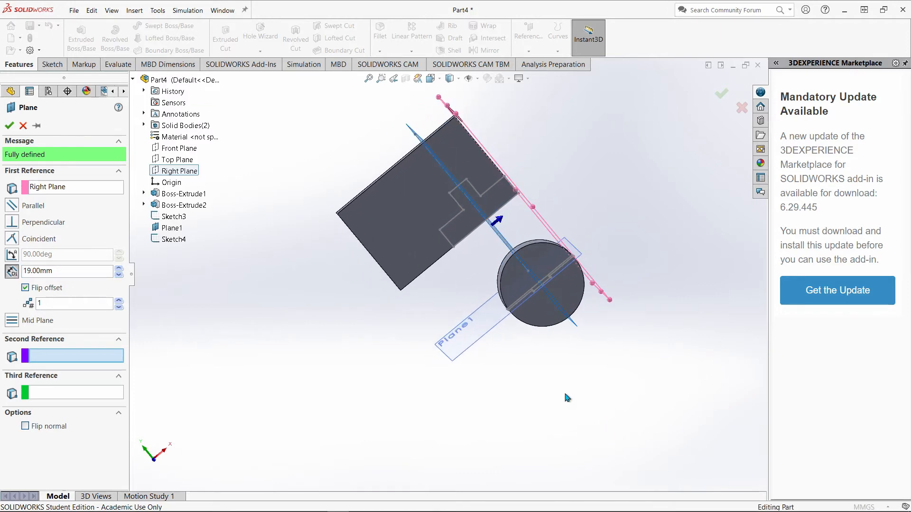
pyautogui.click(8, 127)
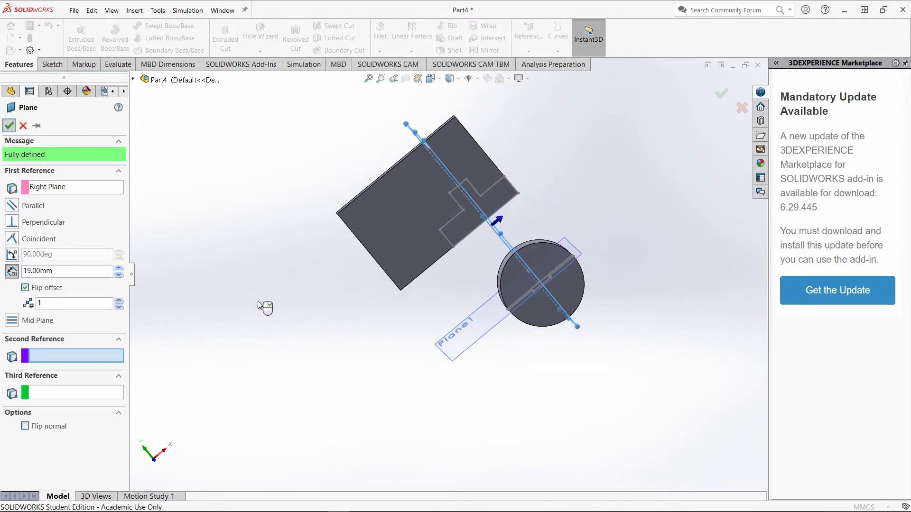
# Open a sketch on the new 19 mm offset plane and view it normal to the sketch.
pyautogui.moveTo(264, 305); pyautogui.dragTo(311, 138, button='middle')
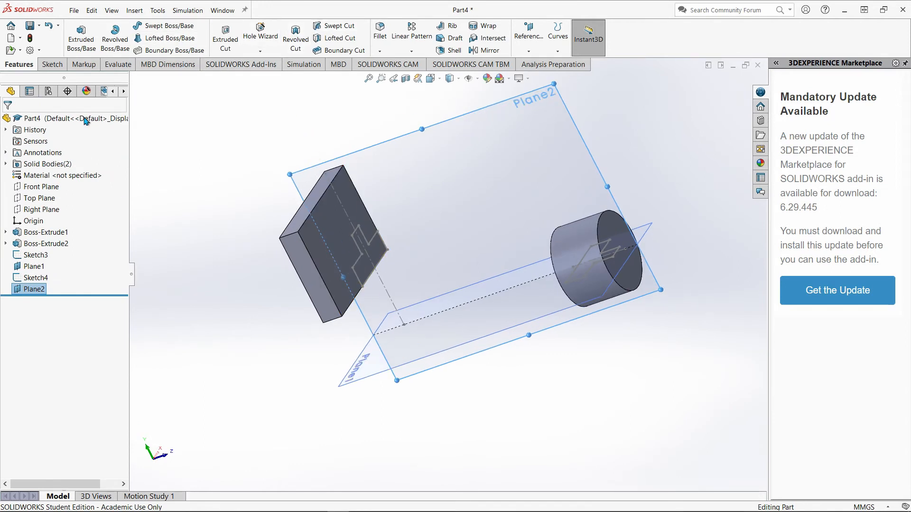
pyautogui.click(52, 64)
pyautogui.click(76, 34)
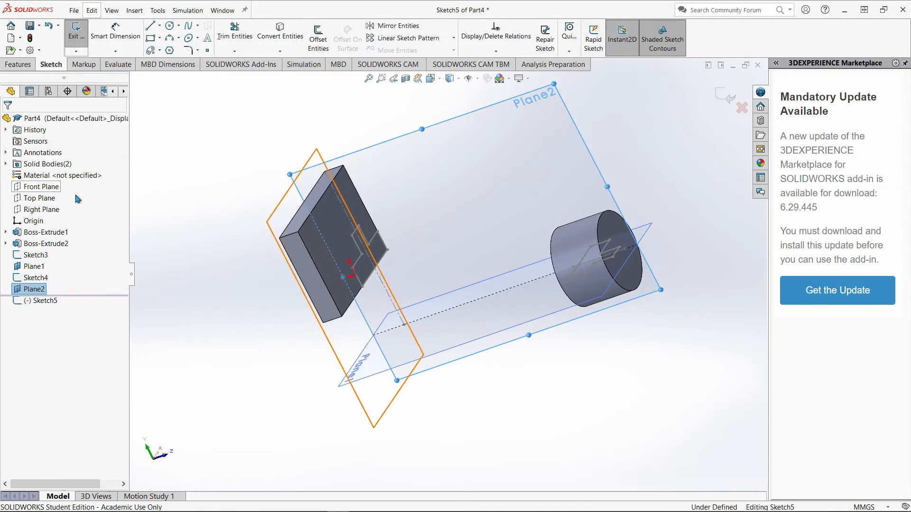
pyautogui.rightClick(44, 302)
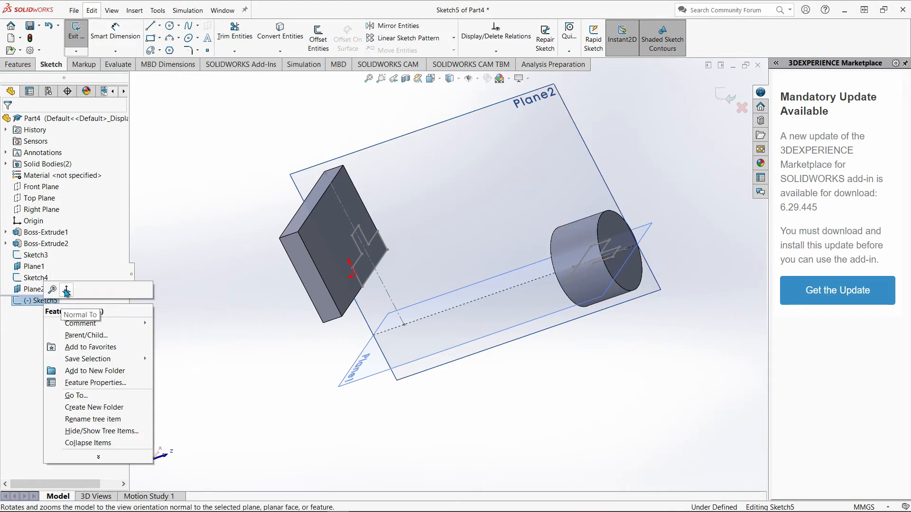
pyautogui.click(67, 291)
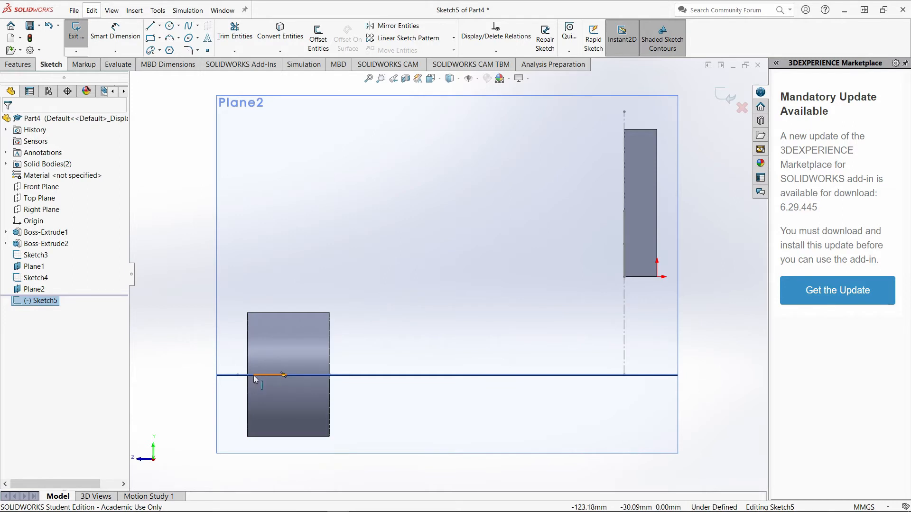
# Sketch a two-line path from the plate's inner face horizontally to above the boss, ending about 50 mm down at the T-profile's outer edge.
pyautogui.click(152, 27)
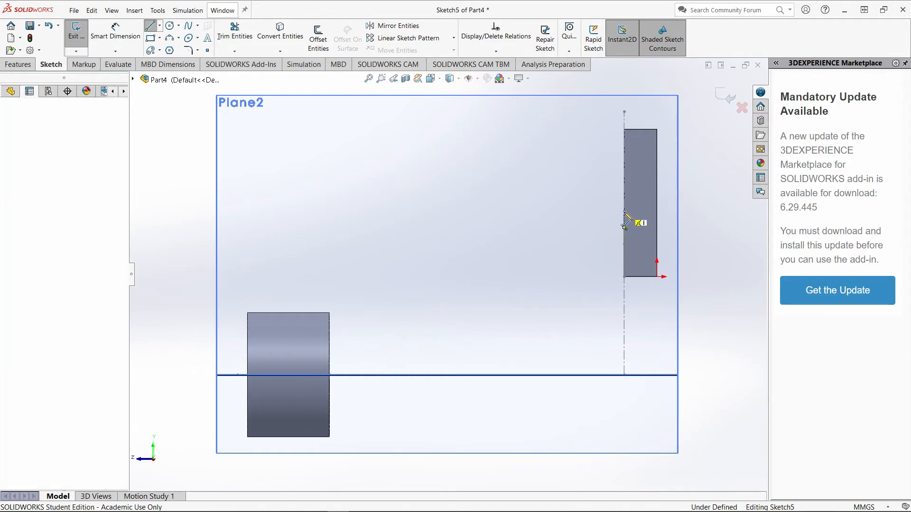
pyautogui.click(624, 210)
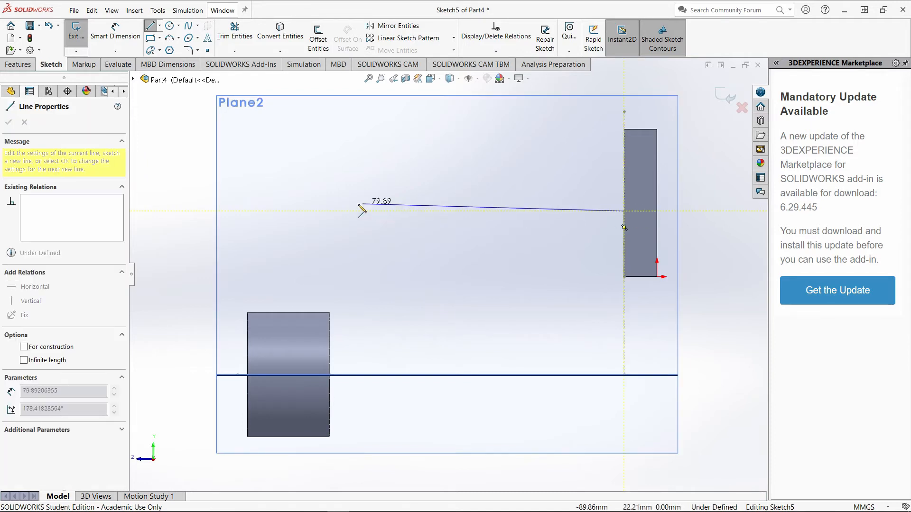
pyautogui.click(266, 211)
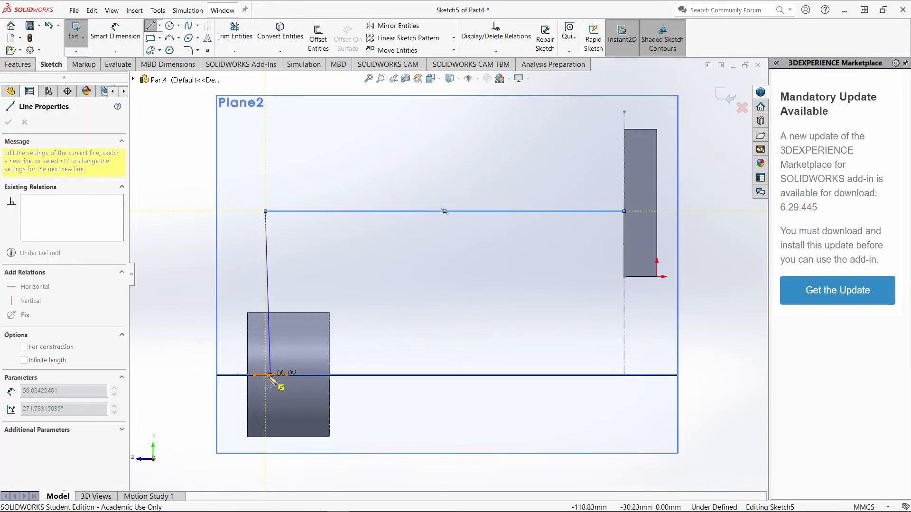
pyautogui.click(255, 375)
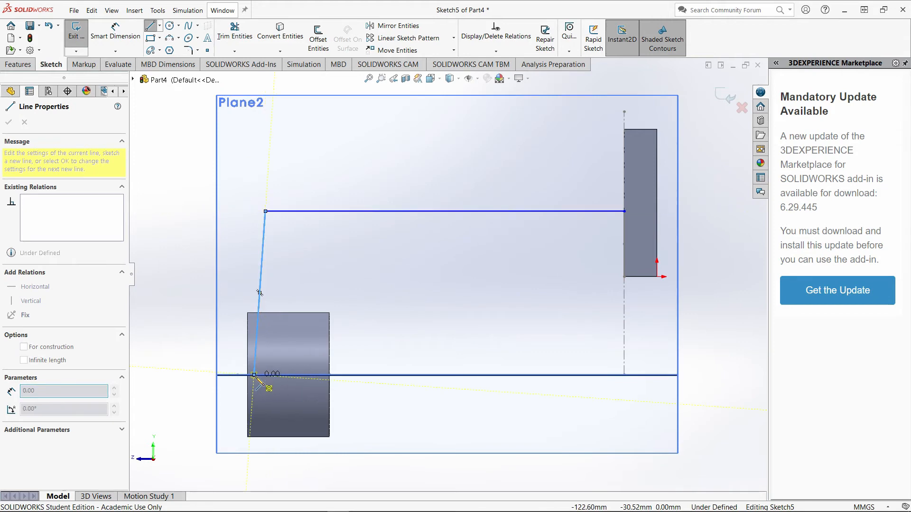
pyautogui.press('Escape')
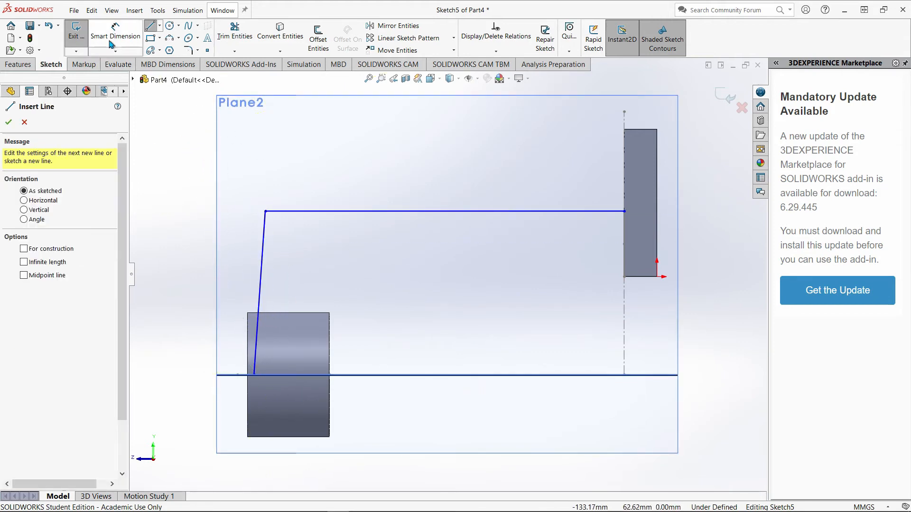
# Make the path's slanted line down to the boss vertical.
pyautogui.click(134, 36)
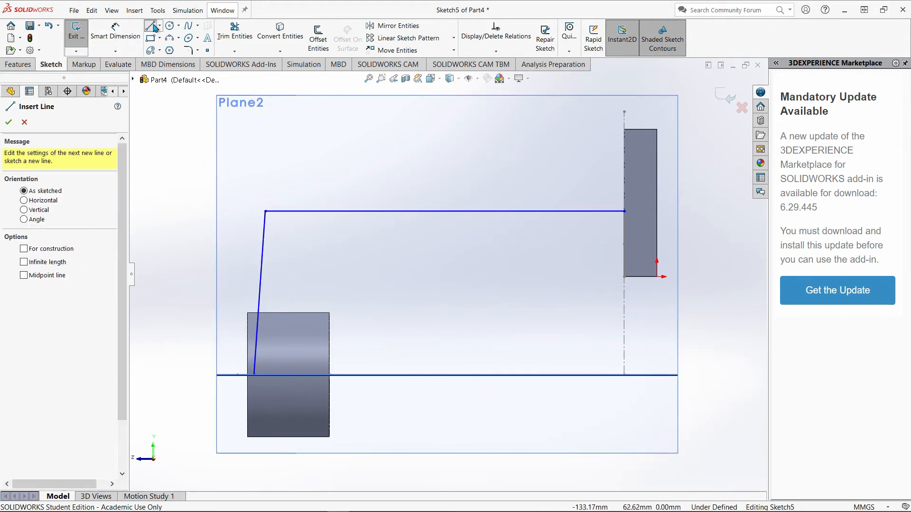
pyautogui.click(264, 234)
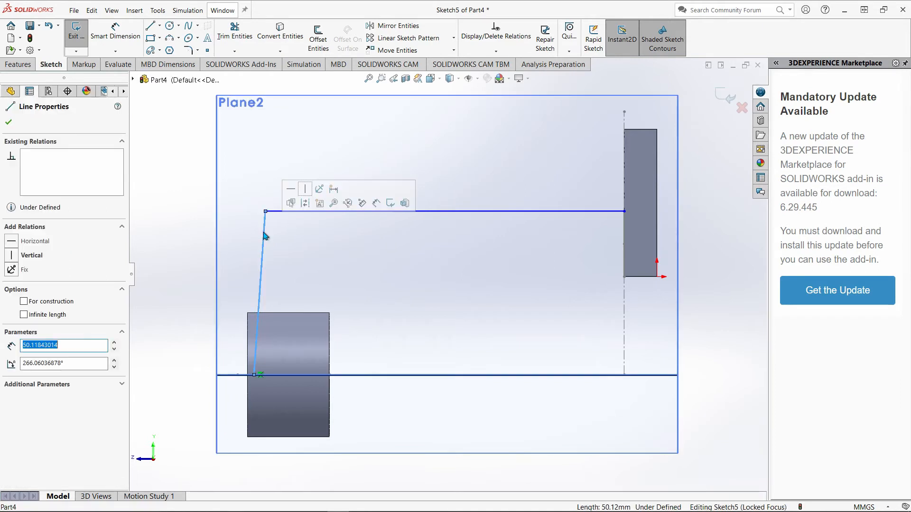
pyautogui.click(305, 194)
pyautogui.click(166, 220)
# Check the reference drawing and round the path's corner above the boss with a 19 mm sketch fillet.
pyautogui.moveTo(352, 508)
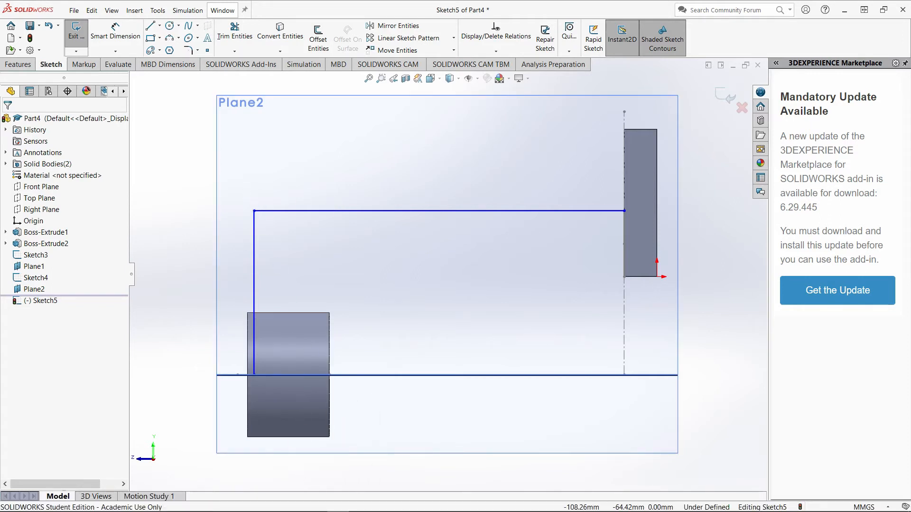
pyautogui.click(360, 503)
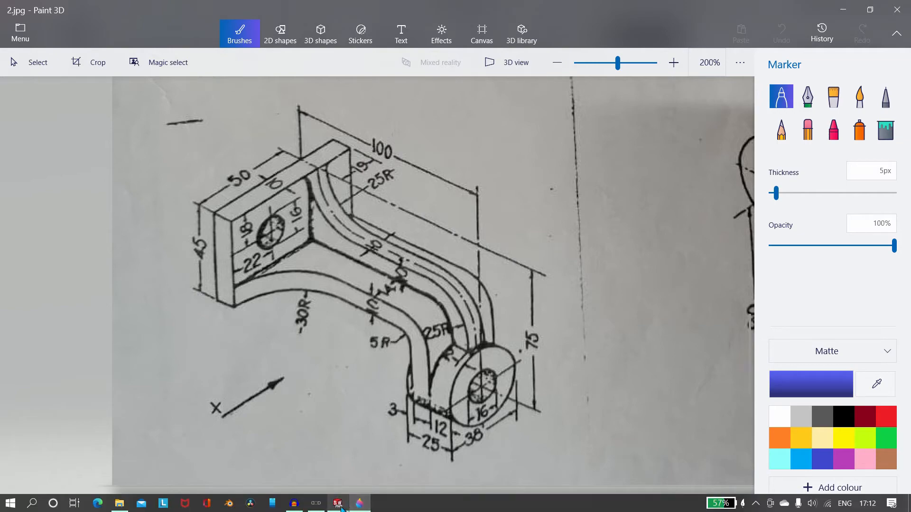
pyautogui.click(338, 503)
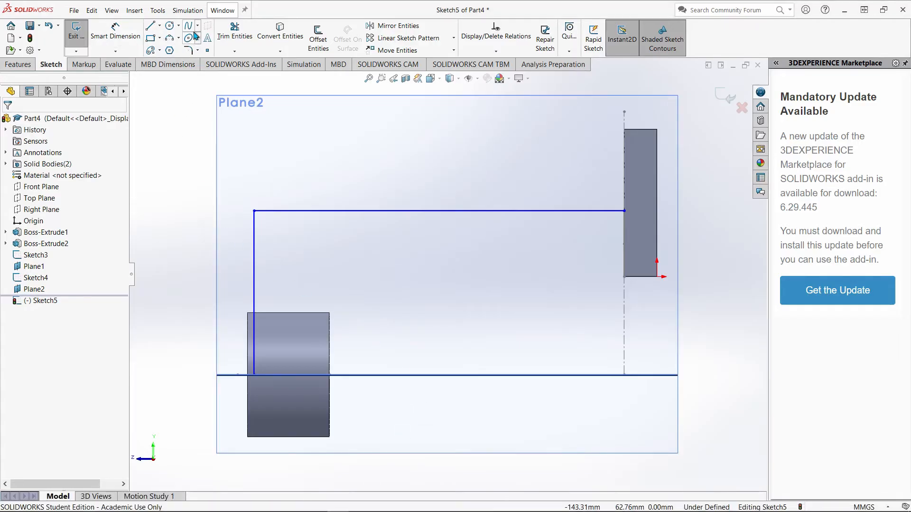
pyautogui.click(188, 50)
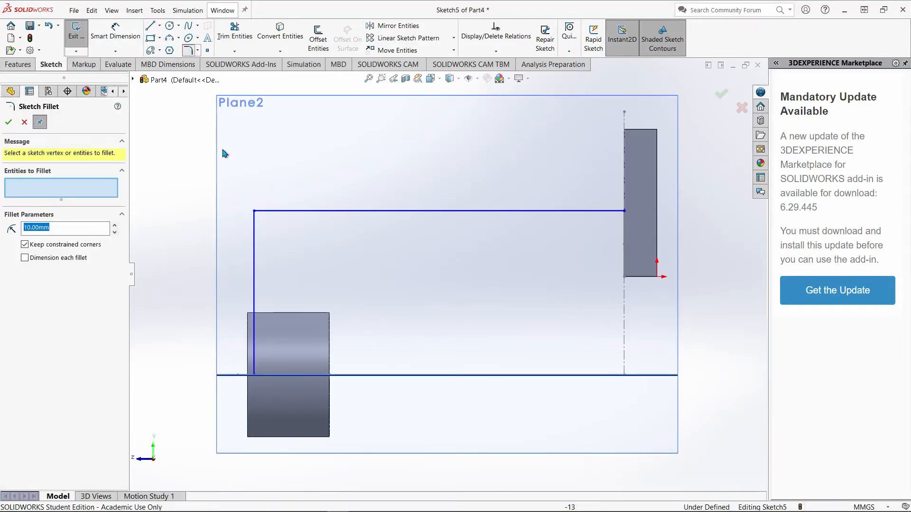
pyautogui.click(255, 213)
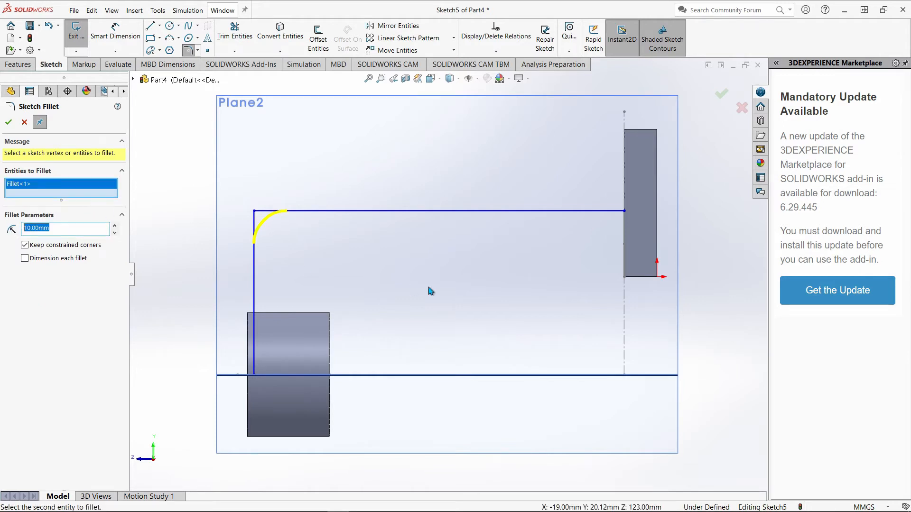
pyautogui.write('19')
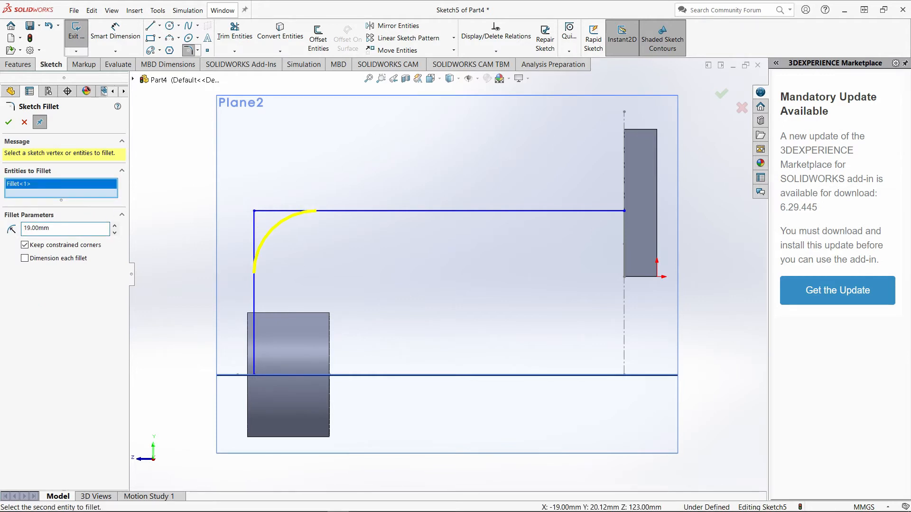
pyautogui.click(7, 123)
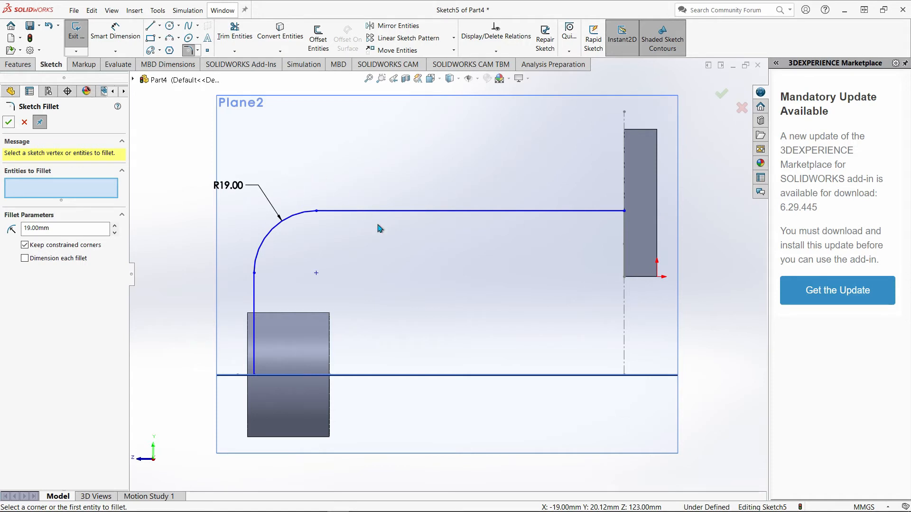
pyautogui.click(340, 211)
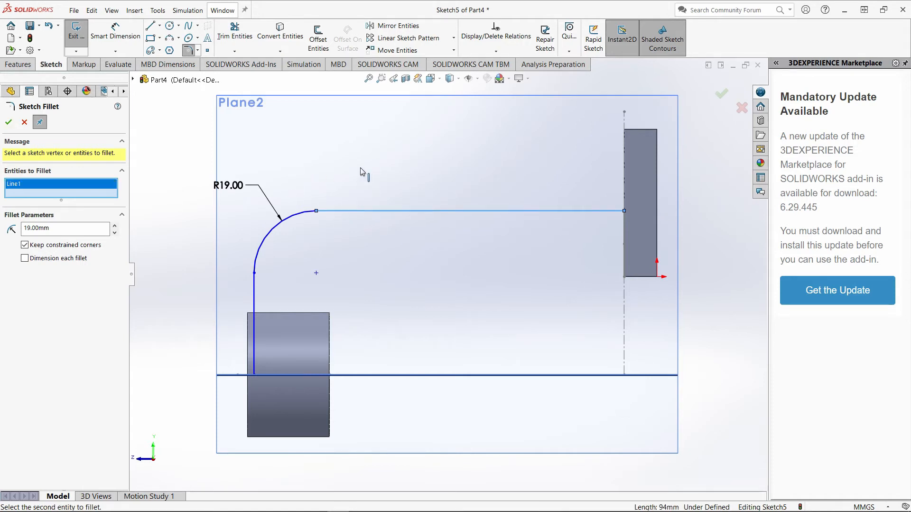
pyautogui.click(26, 123)
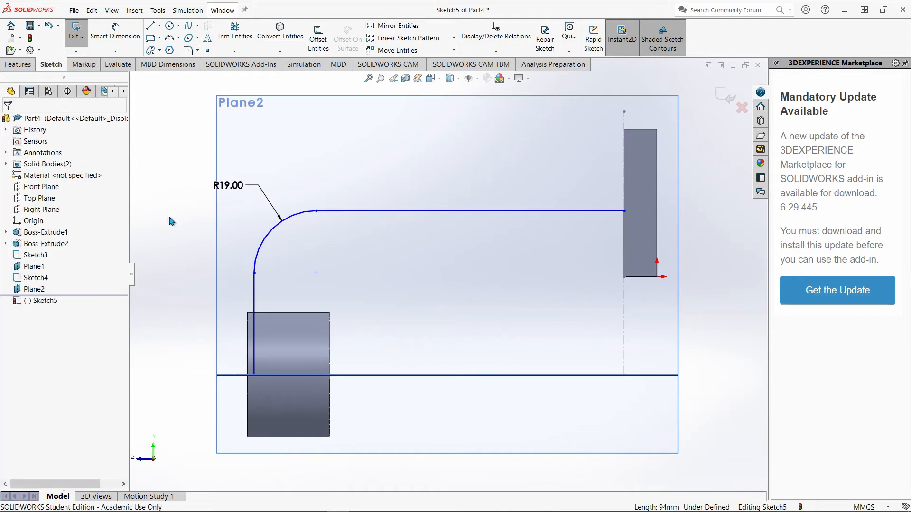
# Consult the reference drawing and dimension the path's vertical line 2 mm from the boss's outer face.
pyautogui.moveTo(317, 210)
pyautogui.mouseDown()
pyautogui.moveTo(287, 210)
pyautogui.moveTo(439, 207)
pyautogui.moveTo(435, 200)
pyautogui.mouseUp()
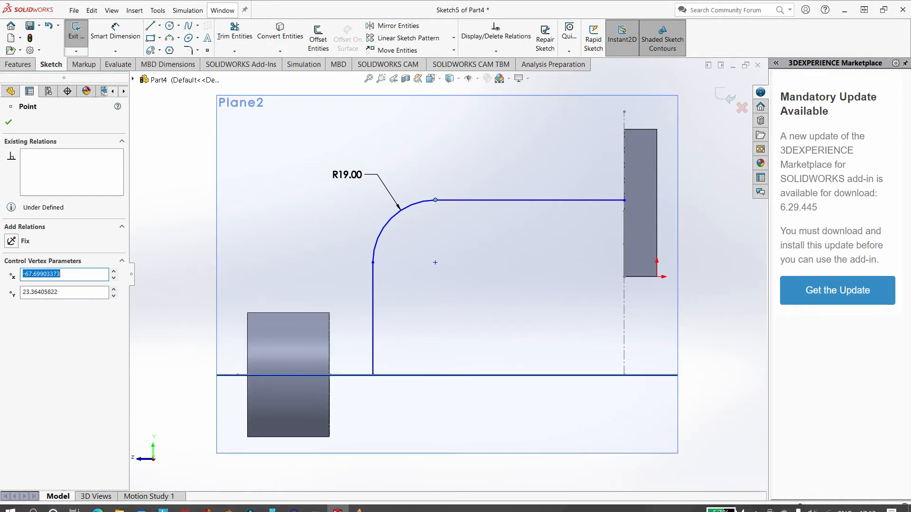
pyautogui.click(337, 504)
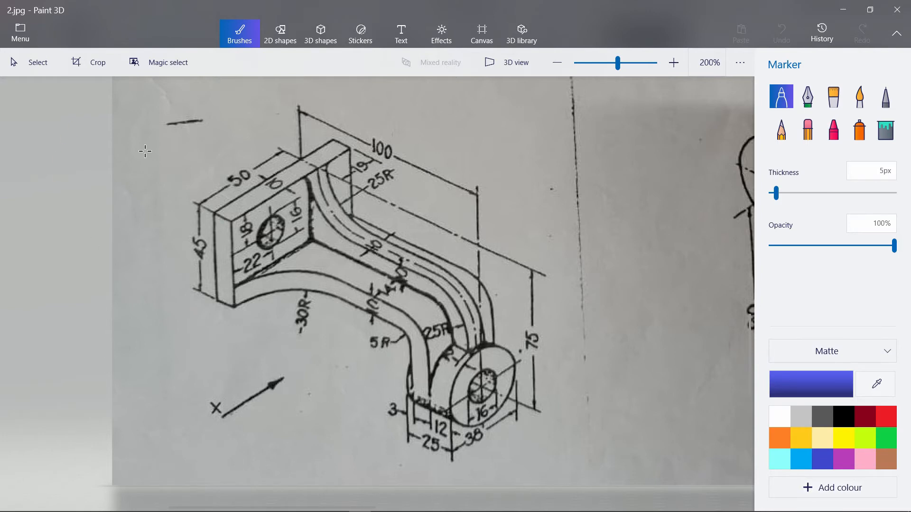
pyautogui.click(346, 504)
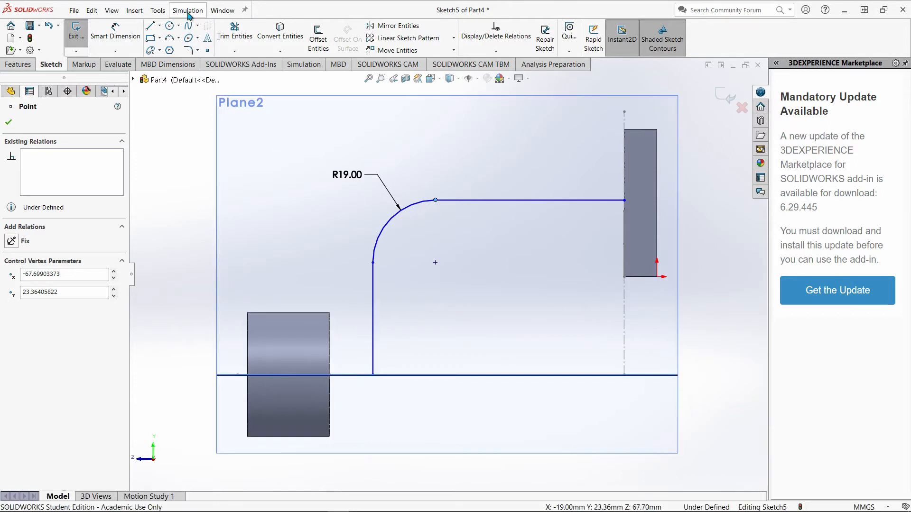
pyautogui.click(115, 31)
pyautogui.click(248, 363)
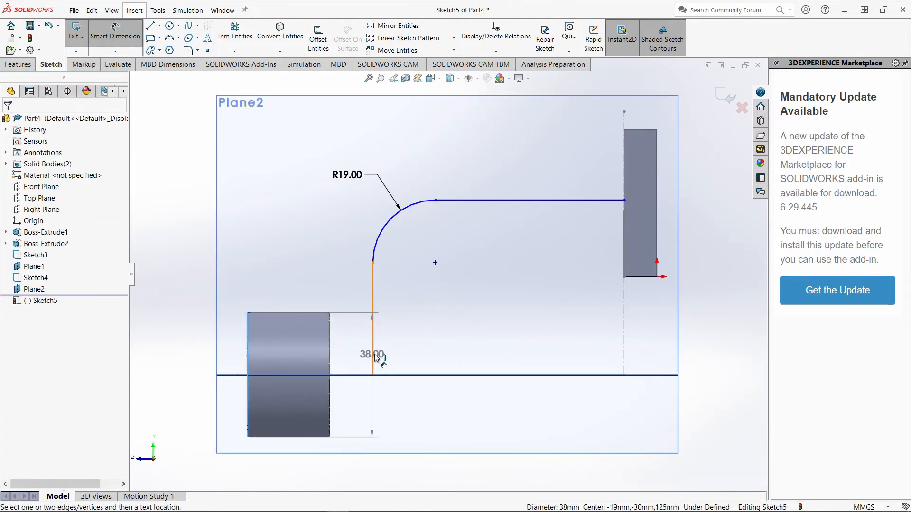
pyautogui.click(373, 356)
pyautogui.click(313, 266)
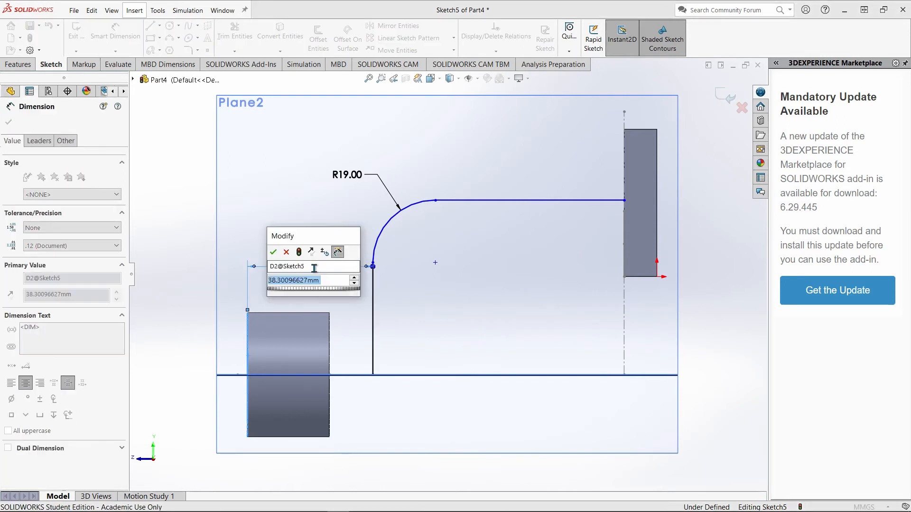
pyautogui.write('2')
pyautogui.press('Return')
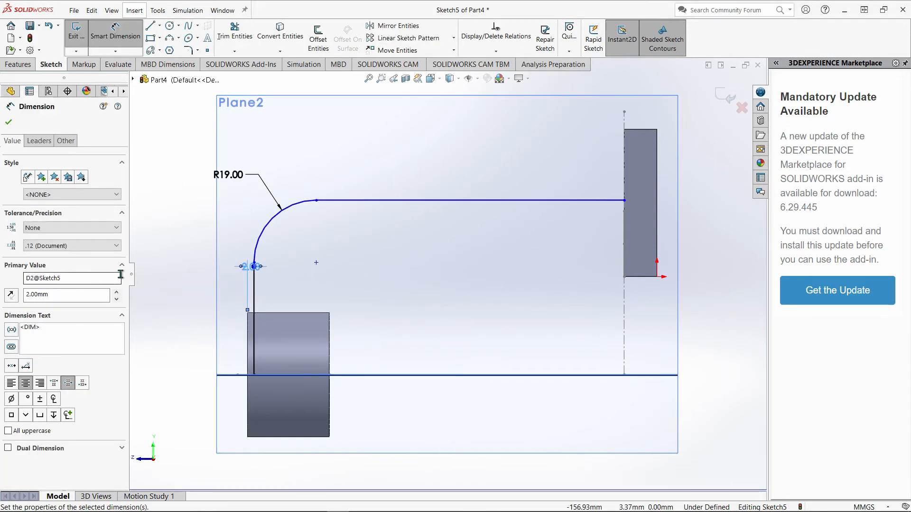
# Dimension the path's endpoint at the plate 20 mm above the plate's lower edge and exit the sketch.
pyautogui.click(624, 201)
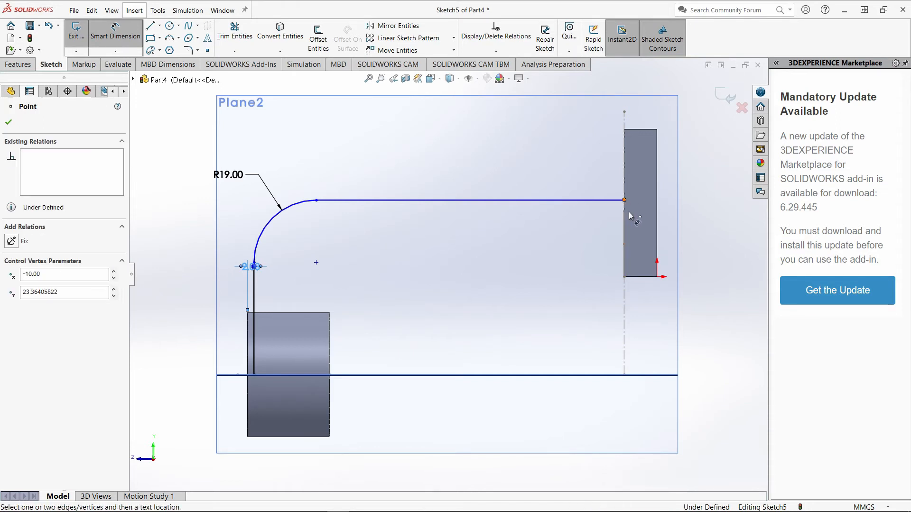
pyautogui.click(642, 278)
pyautogui.click(694, 241)
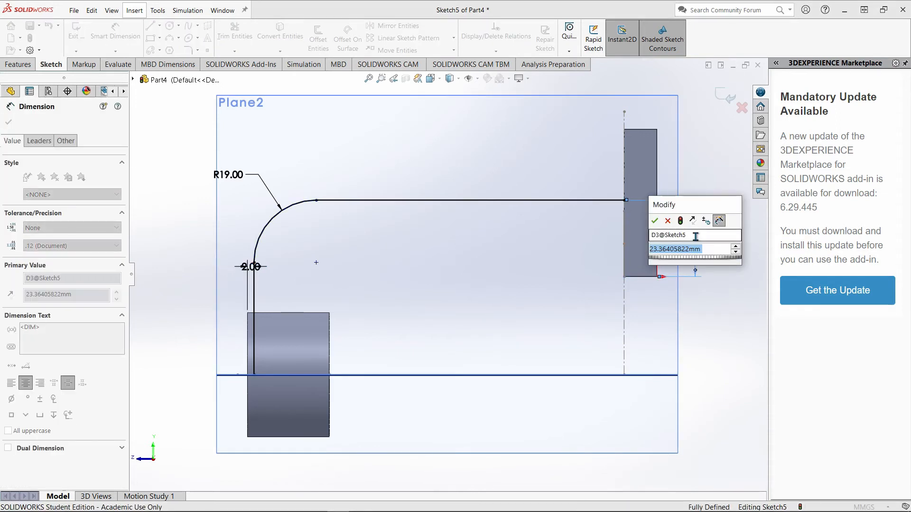
pyautogui.write('20')
pyautogui.press('Return')
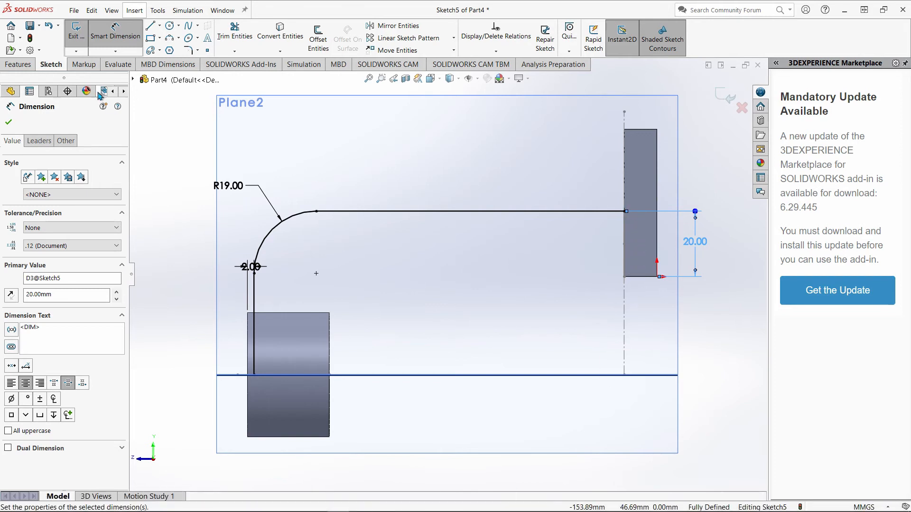
pyautogui.click(118, 33)
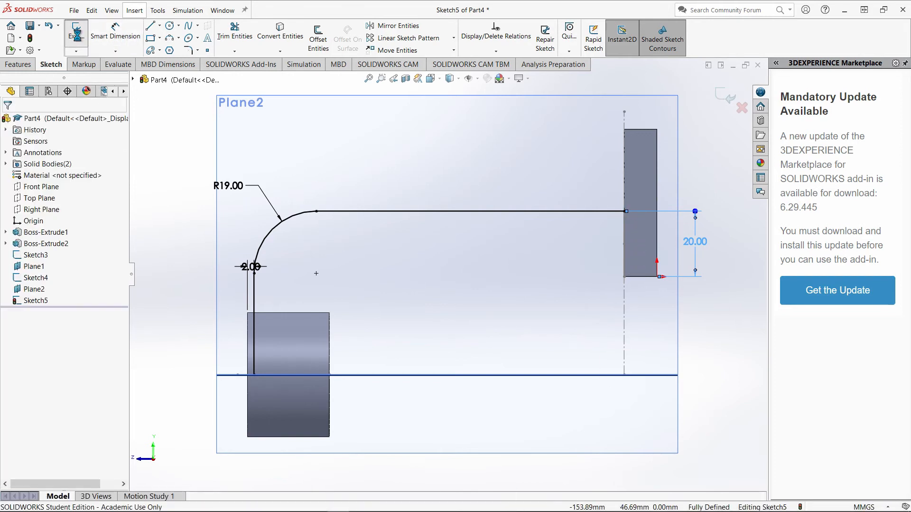
pyautogui.click(76, 31)
# Start a swept boss using the T-profile on the plate's inner face as its profile.
pyautogui.moveTo(214, 300)
pyautogui.mouseDown(button='middle')
pyautogui.moveTo(250, 279)
pyautogui.moveTo(313, 290)
pyautogui.mouseUp(button='middle')
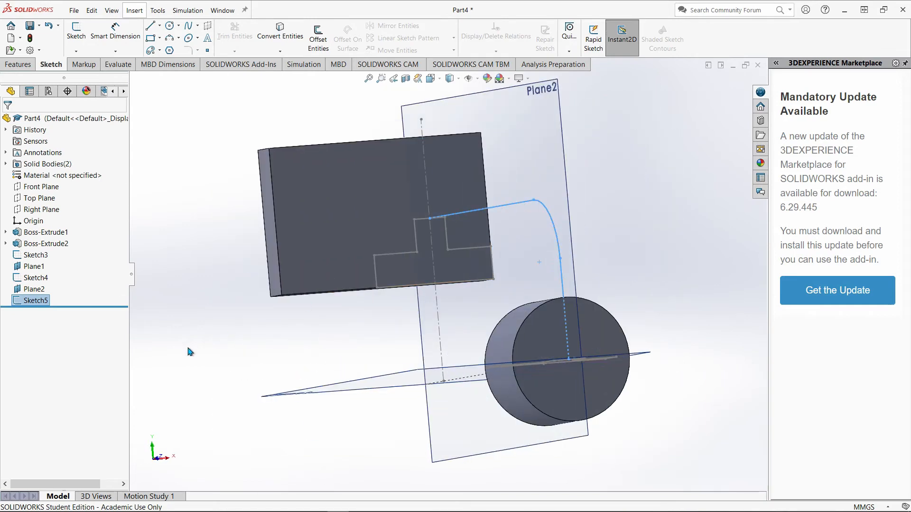
pyautogui.click(188, 348)
pyautogui.moveTo(257, 320)
pyautogui.mouseDown(button='middle')
pyautogui.moveTo(238, 352)
pyautogui.moveTo(221, 319)
pyautogui.mouseUp(button='middle')
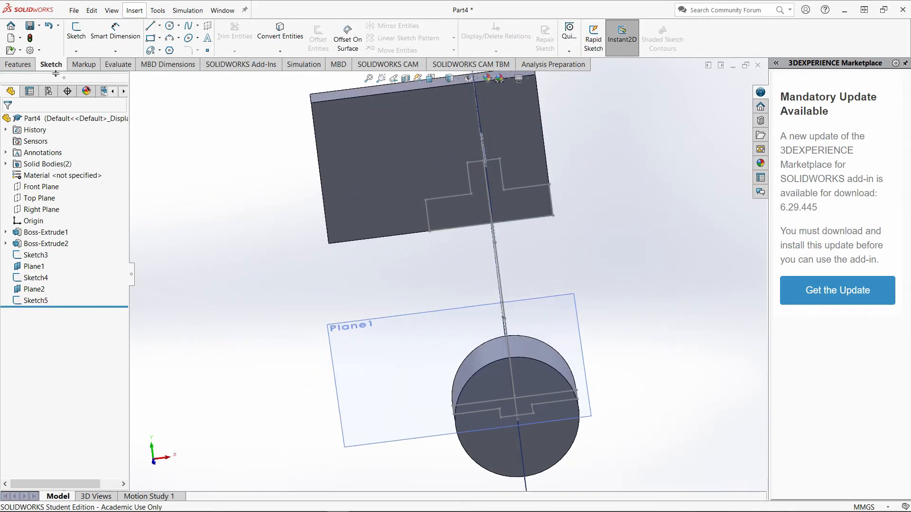
pyautogui.click(18, 65)
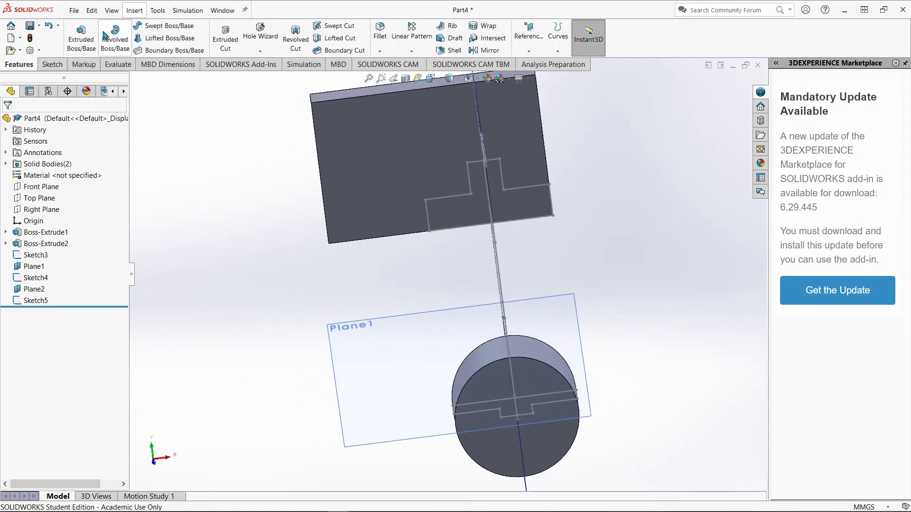
pyautogui.click(163, 26)
pyautogui.moveTo(216, 215)
pyautogui.mouseDown(button='middle')
pyautogui.moveTo(254, 224)
pyautogui.moveTo(220, 215)
pyautogui.mouseUp(button='middle')
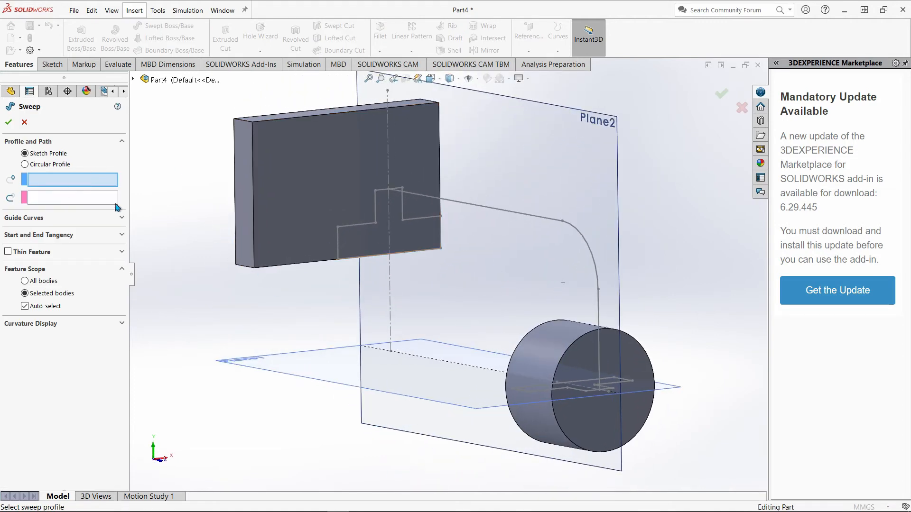
pyautogui.click(352, 227)
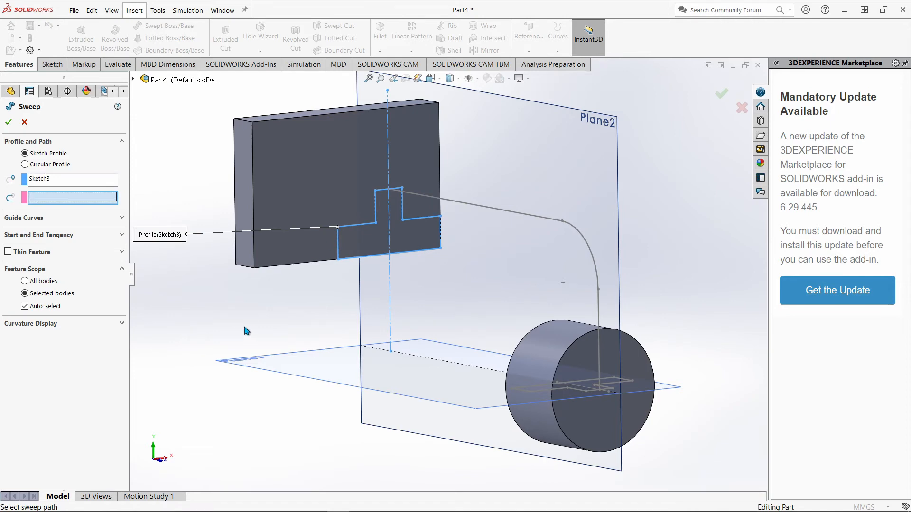
# Replace the sweep profile with the T-profile at the boss and select the filleted sketch as the sweep path.
pyautogui.moveTo(246, 331); pyautogui.dragTo(305, 329, button='middle')
pyautogui.click(76, 179)
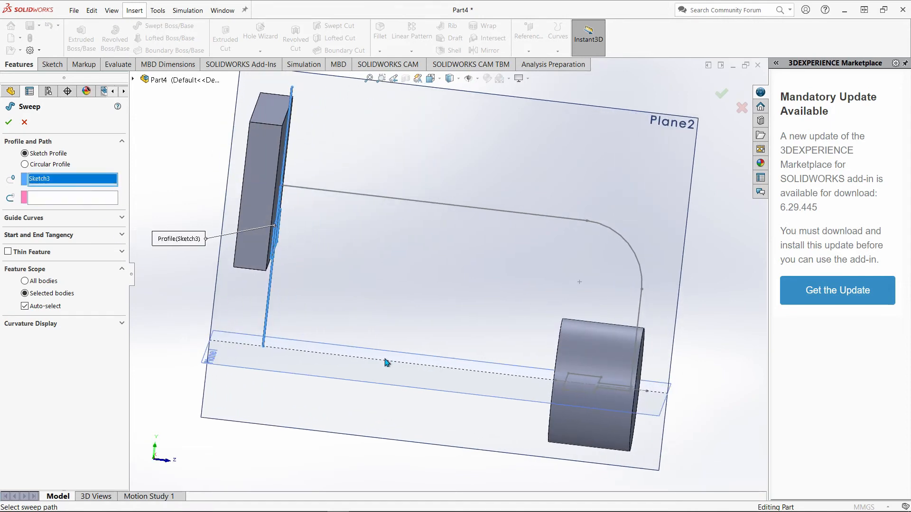
pyautogui.moveTo(387, 362); pyautogui.dragTo(464, 408, button='middle')
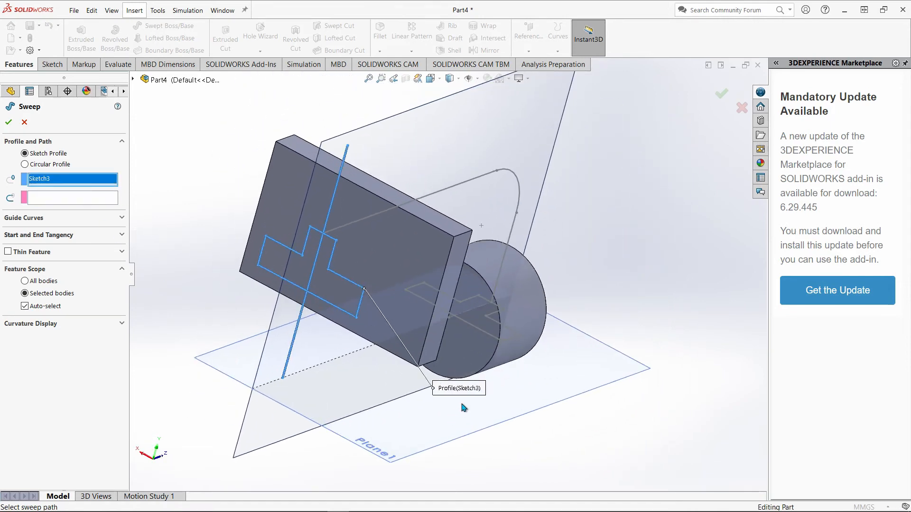
pyautogui.click(495, 339)
pyautogui.moveTo(678, 321); pyautogui.dragTo(603, 293, button='middle')
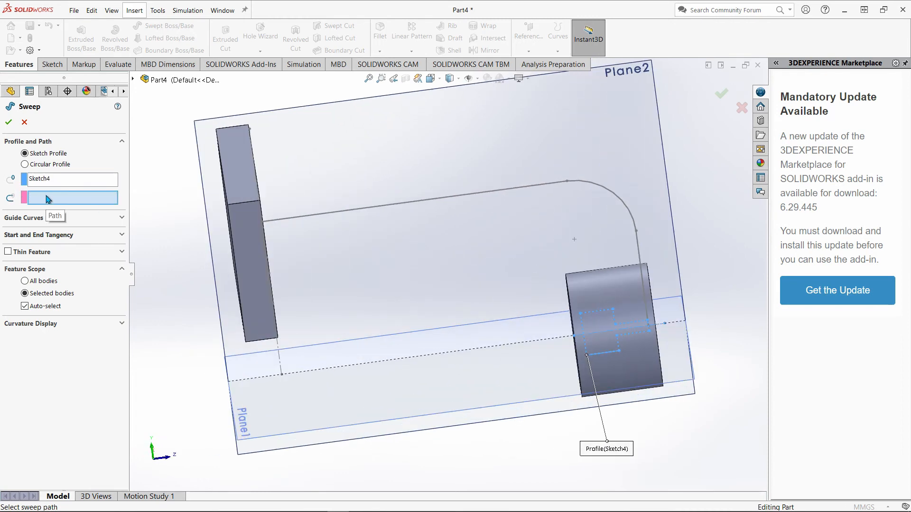
pyautogui.click(391, 205)
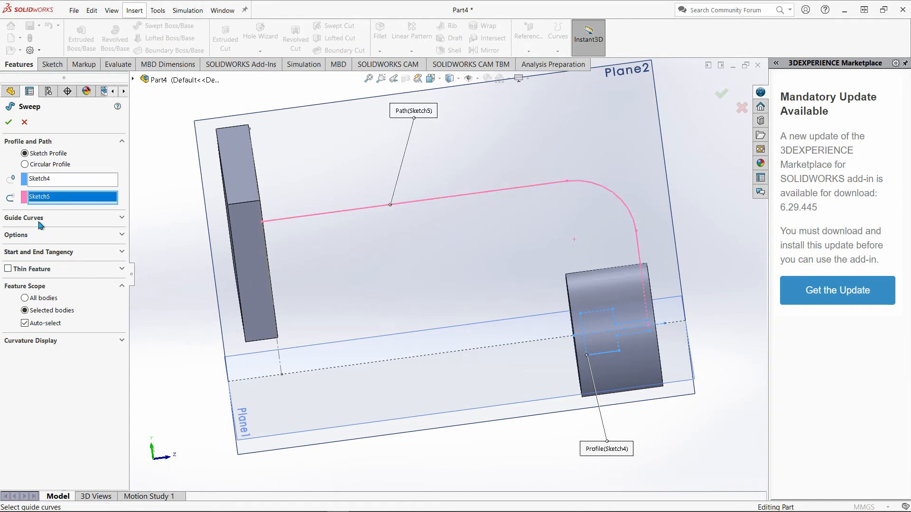
# Examine the sweep's guide curve, profile orientation, feature scope and curvature display settings.
pyautogui.click(122, 219)
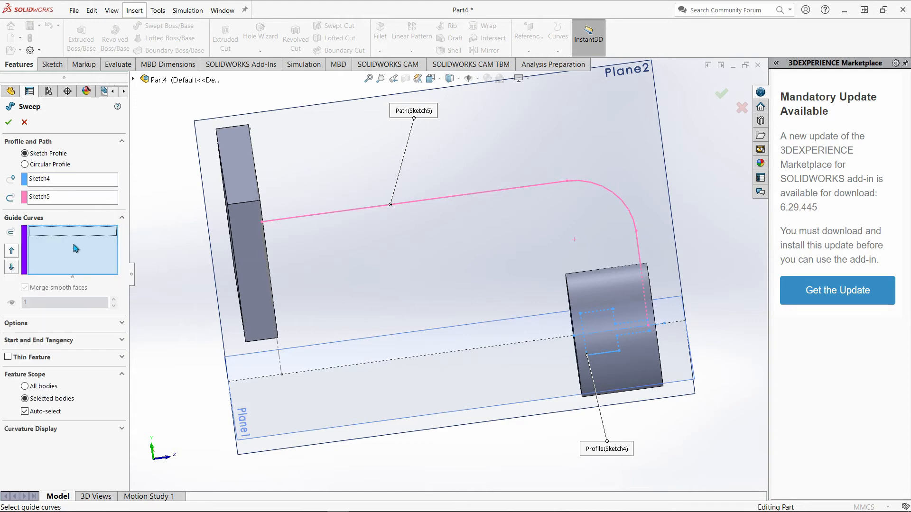
pyautogui.click(122, 219)
pyautogui.moveTo(176, 277)
pyautogui.mouseDown(button='middle')
pyautogui.moveTo(108, 319)
pyautogui.moveTo(139, 291)
pyautogui.mouseUp(button='middle')
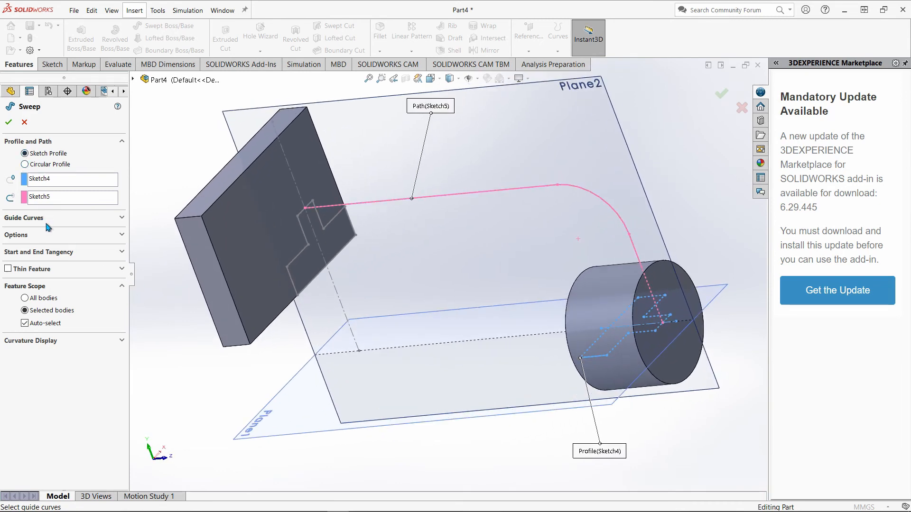
pyautogui.click(48, 237)
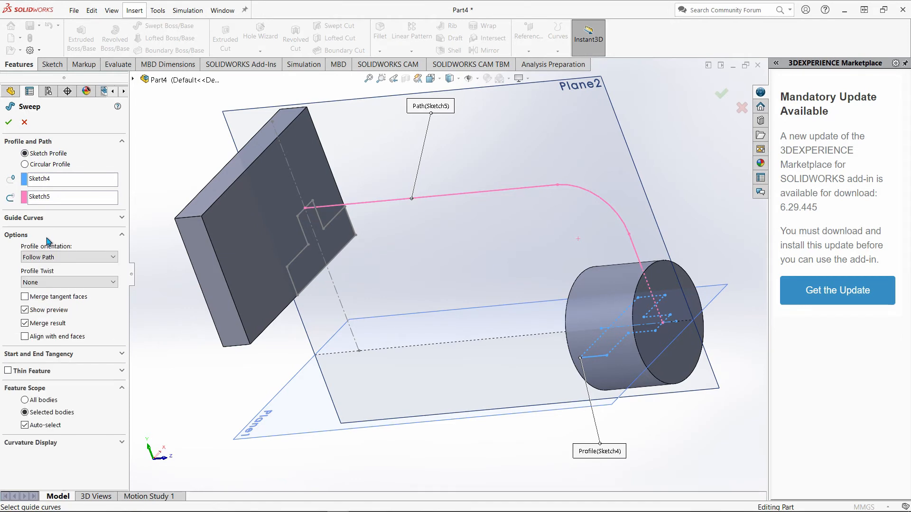
pyautogui.click(48, 237)
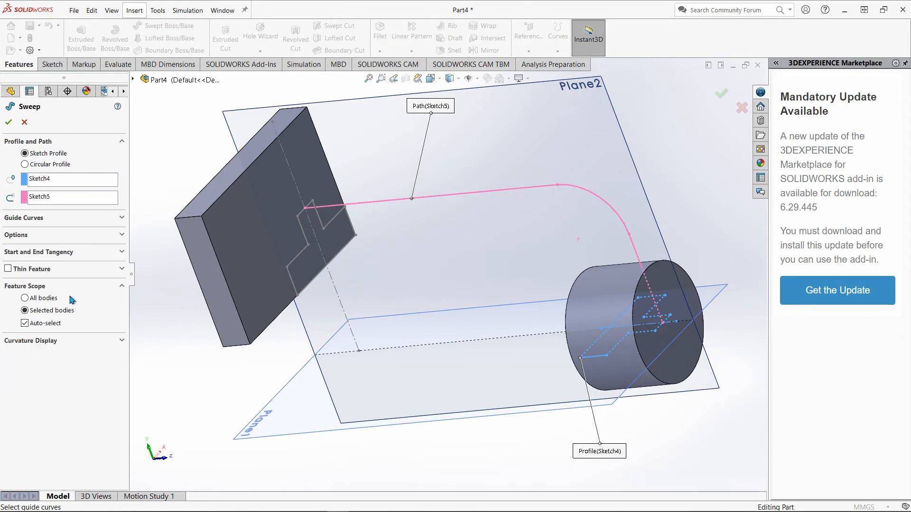
pyautogui.click(31, 304)
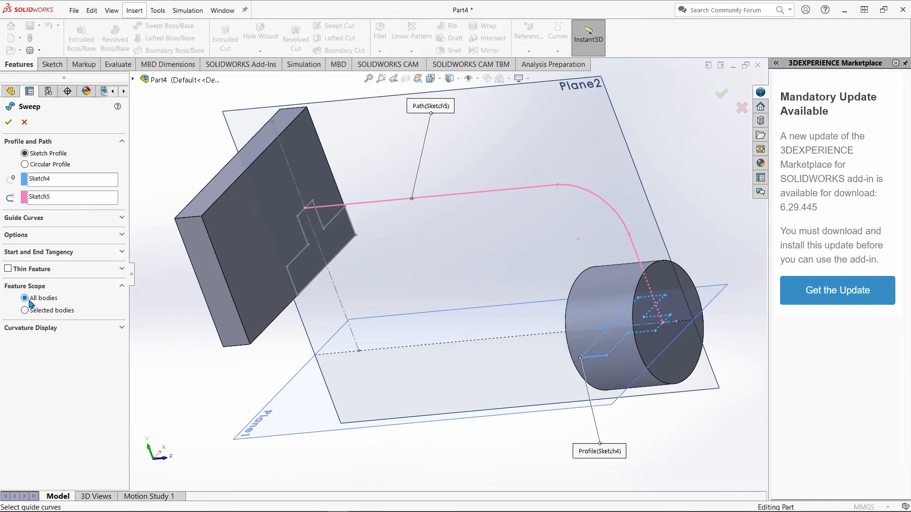
pyautogui.click(29, 311)
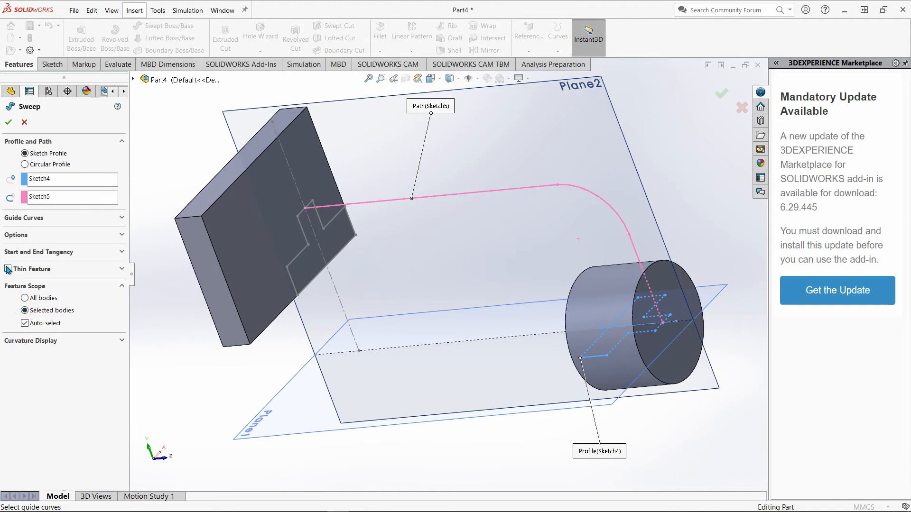
pyautogui.click(53, 342)
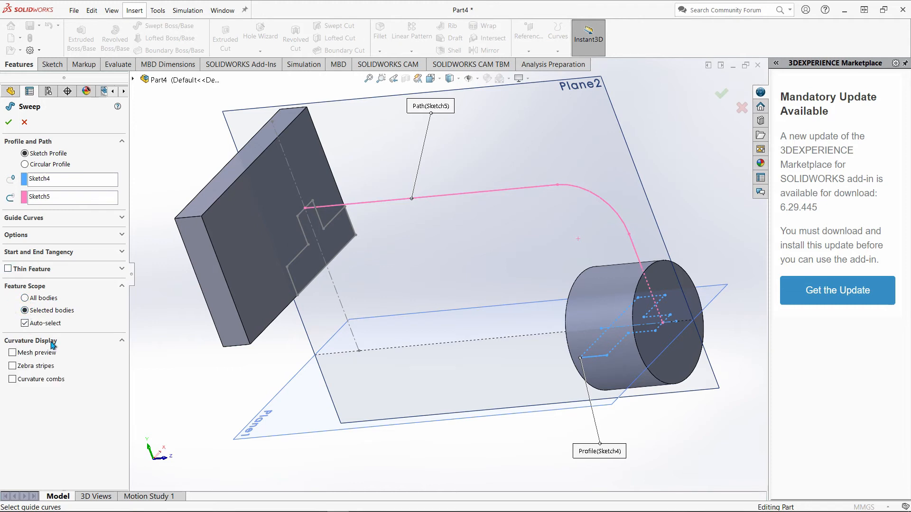
# Toggle the sweep's mesh preview on and off and try to complete the sweep using the boss T-profile.
pyautogui.click(13, 354)
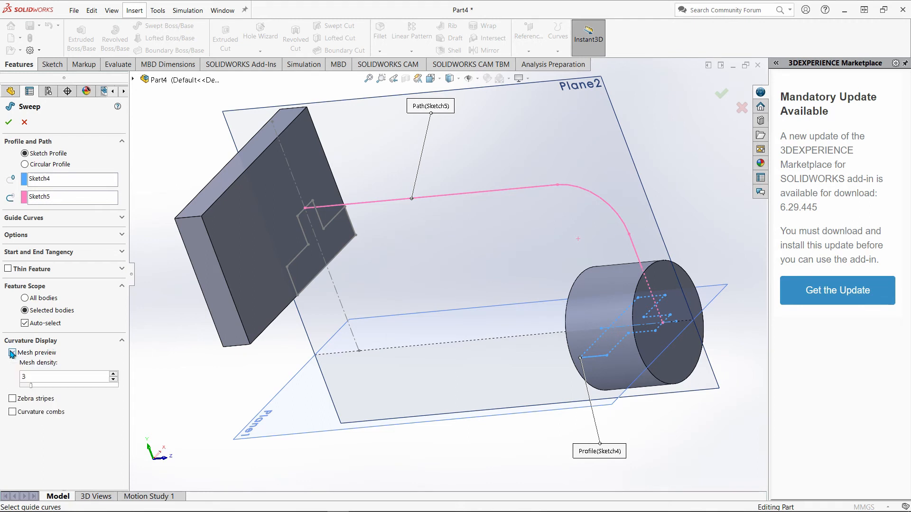
pyautogui.click(13, 354)
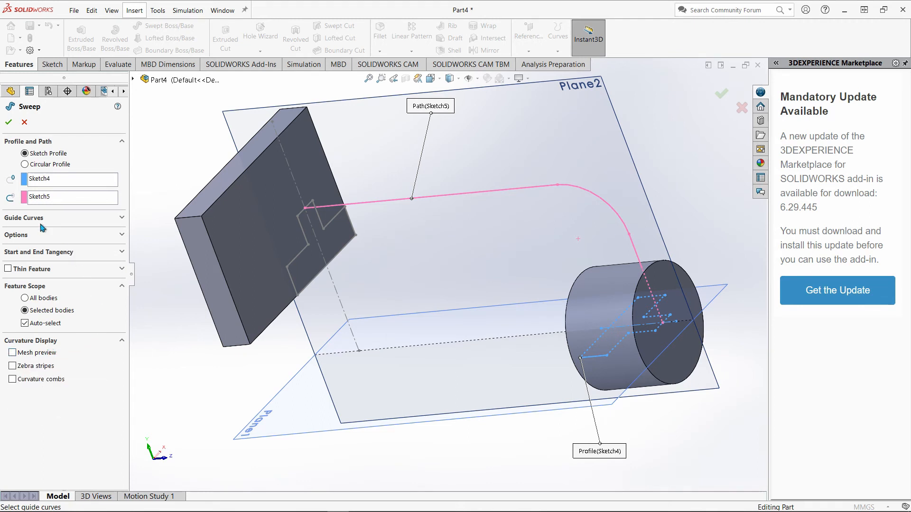
pyautogui.click(9, 122)
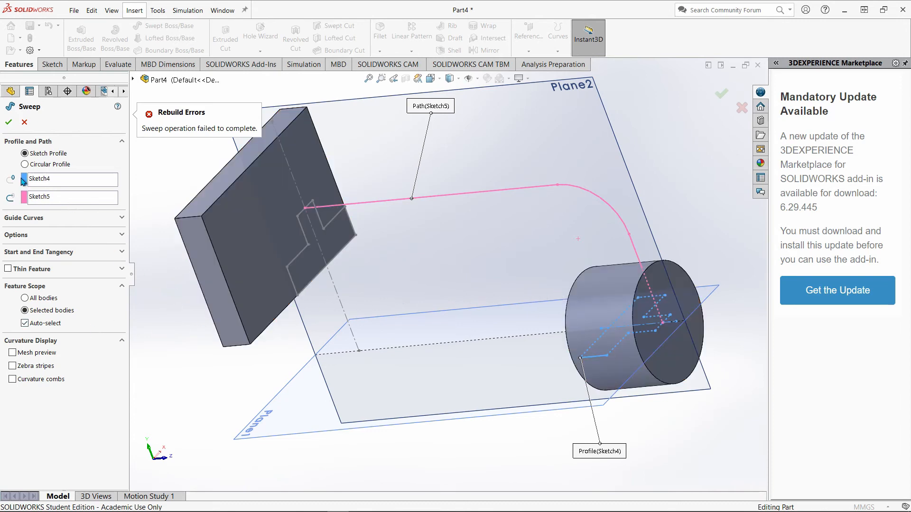
# Try the sweep with a circular profile and with the plate's T-profile, then cancel the feature.
pyautogui.click(28, 164)
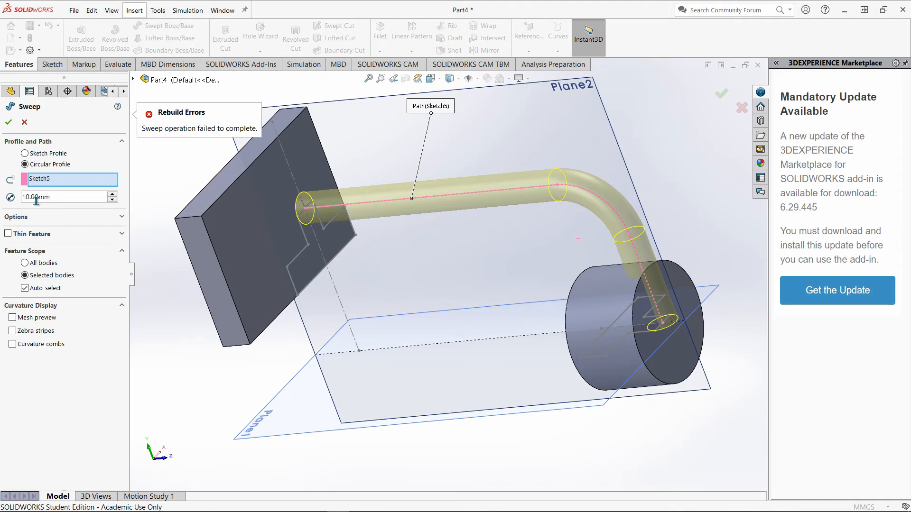
pyautogui.click(24, 154)
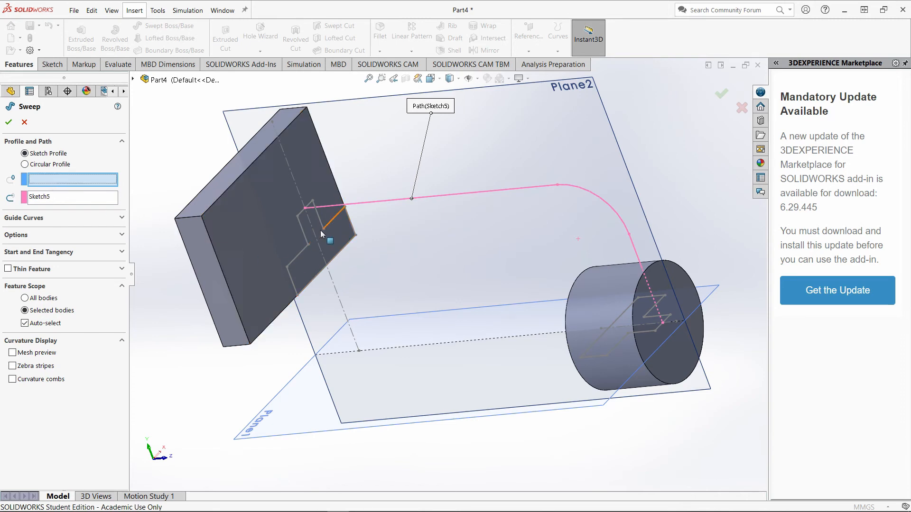
pyautogui.click(306, 235)
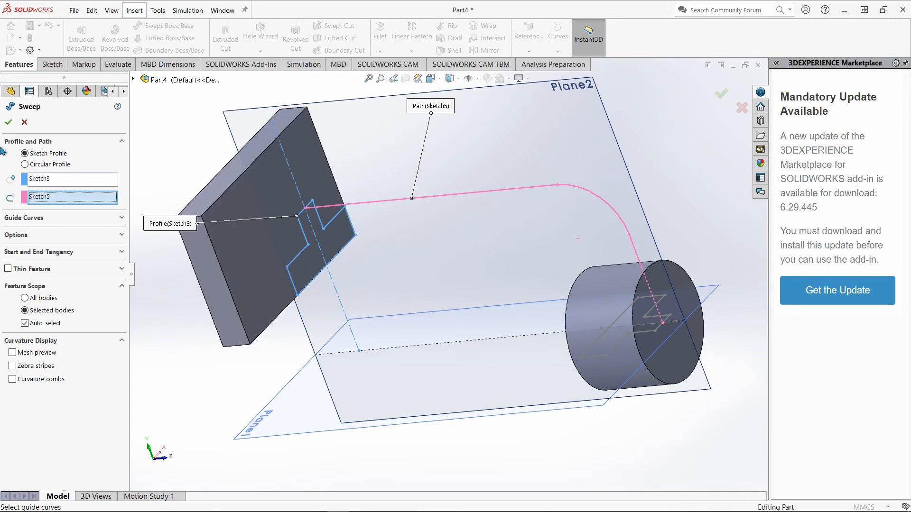
pyautogui.click(7, 122)
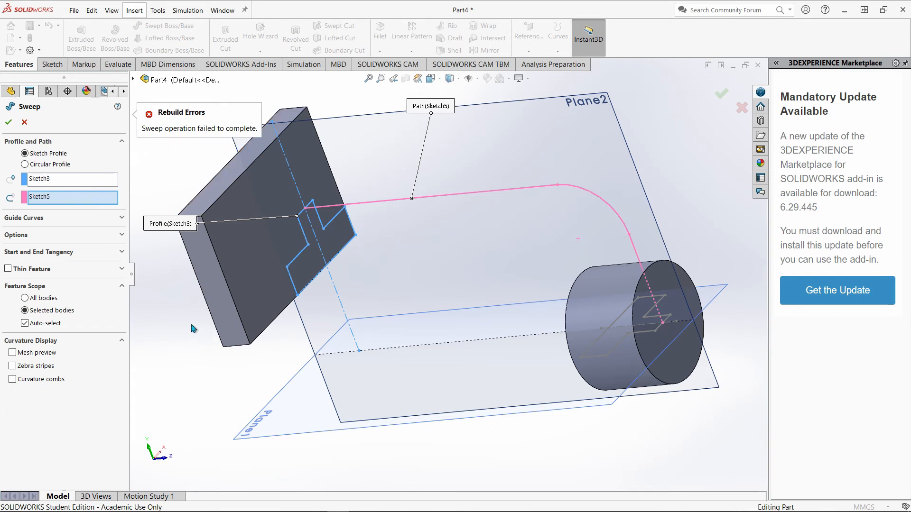
pyautogui.click(25, 123)
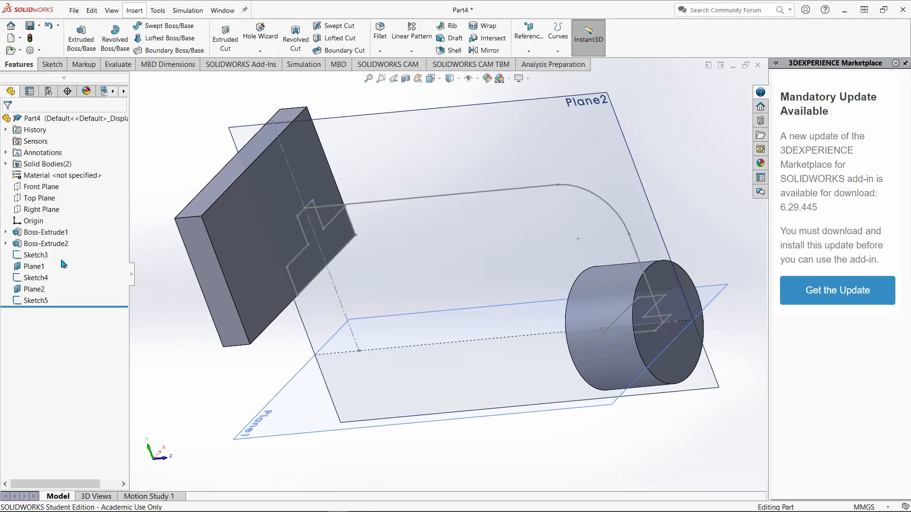
# Edit the path sketch and set its endpoint height above the plate's lower edge to 10 mm.
pyautogui.click(36, 301)
pyautogui.rightClick(38, 301)
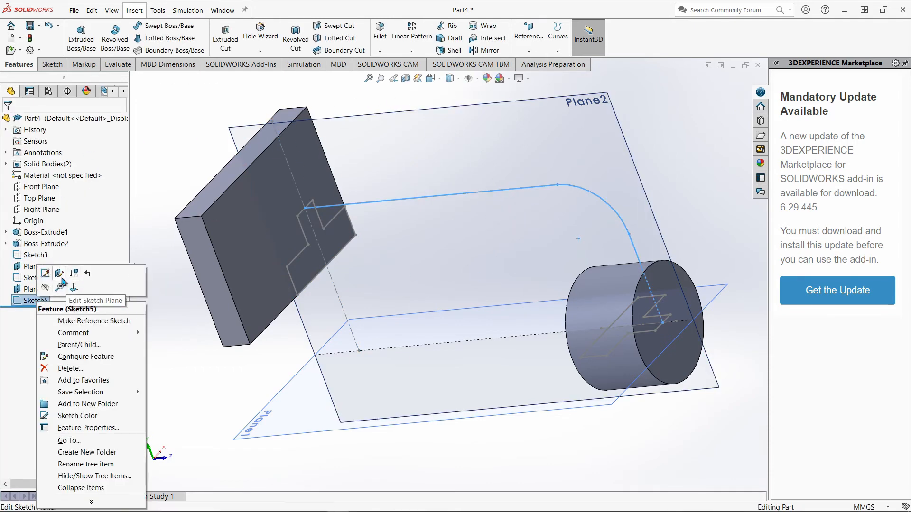
pyautogui.click(45, 274)
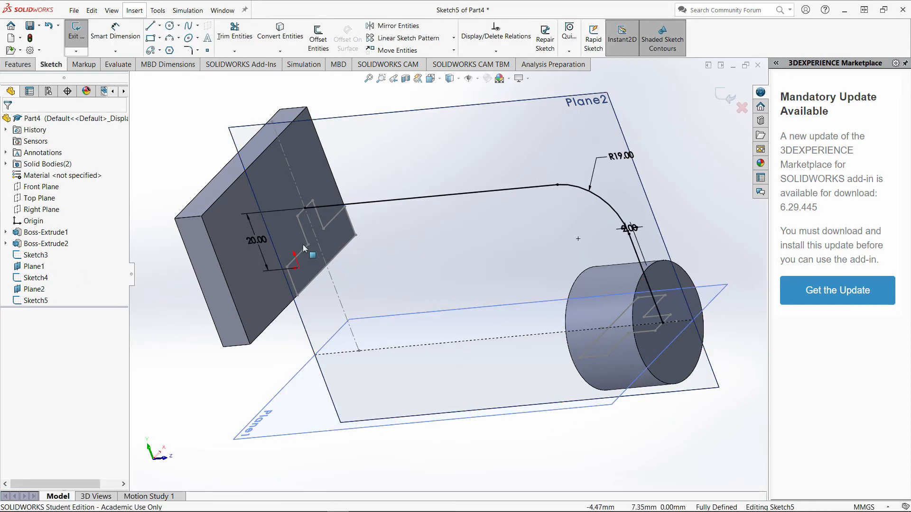
pyautogui.doubleClick(257, 240)
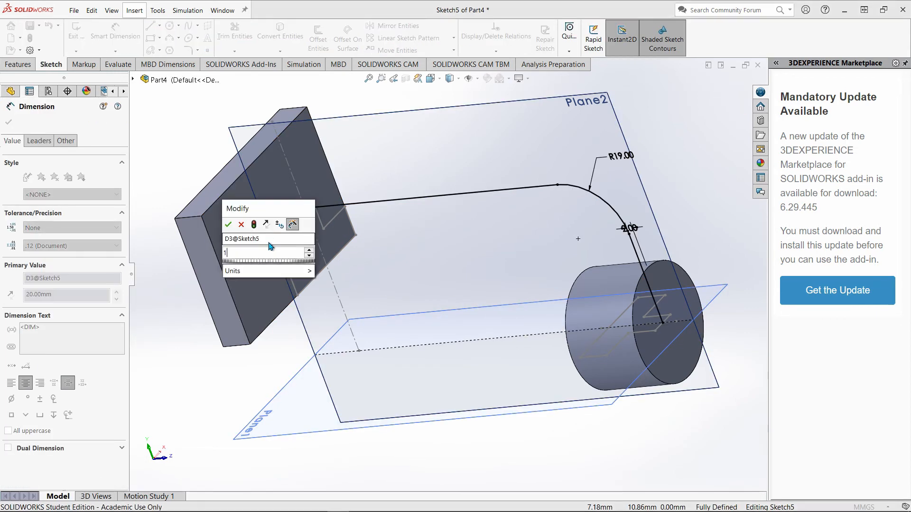
pyautogui.write('10')
pyautogui.press('Return')
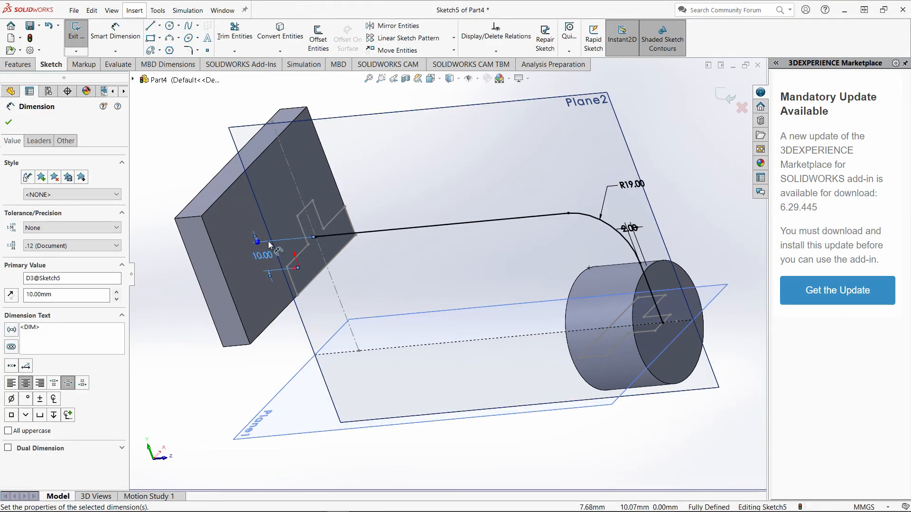
# Set the path's offset from the boss's outer end face to 12 mm and exit the sketch.
pyautogui.click(630, 229)
pyautogui.press('Escape')
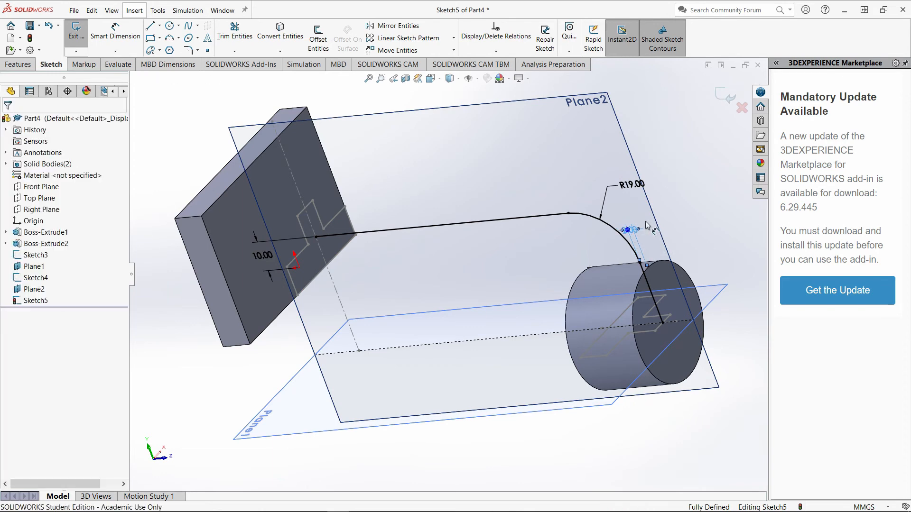
pyautogui.write('12')
pyautogui.press('Return')
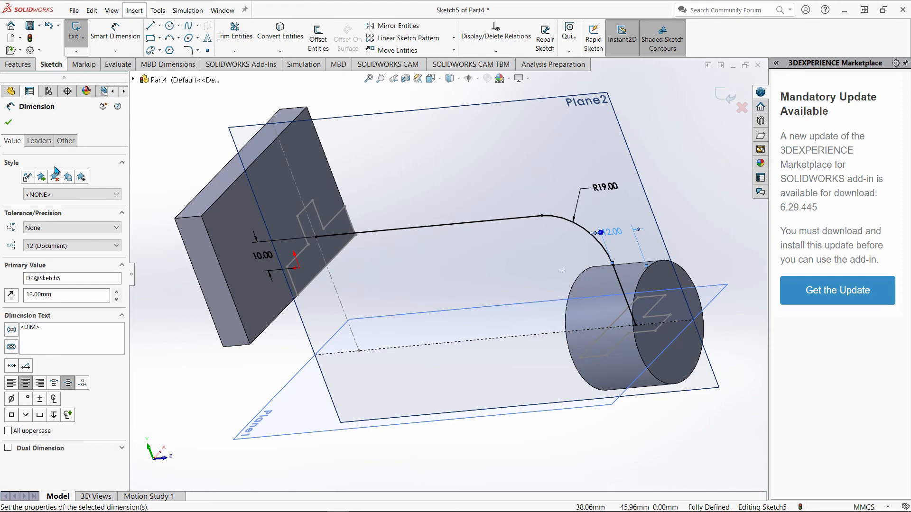
pyautogui.click(75, 31)
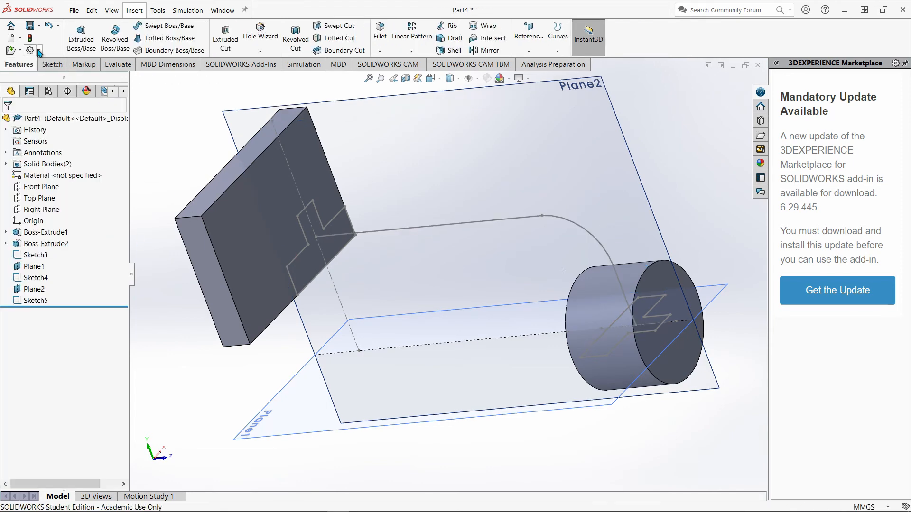
# Create a swept boss using the T-profile on the plate's inner face along the filleted path sketch.
pyautogui.click(48, 69)
pyautogui.click(28, 70)
pyautogui.click(157, 27)
pyautogui.moveTo(165, 319); pyautogui.dragTo(160, 294, button='middle')
pyautogui.click(335, 251)
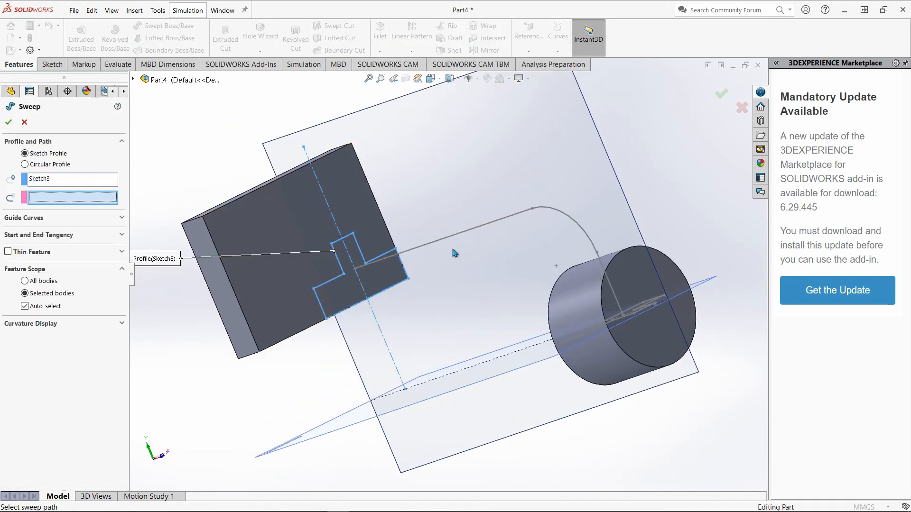
pyautogui.click(473, 229)
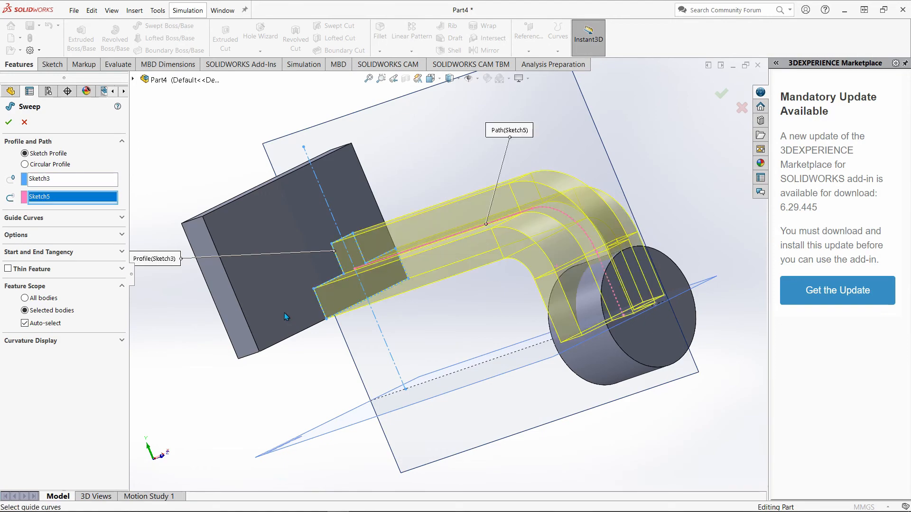
pyautogui.moveTo(284, 312)
pyautogui.mouseDown(button='middle')
pyautogui.moveTo(362, 308)
pyautogui.moveTo(377, 293)
pyautogui.moveTo(290, 300)
pyautogui.mouseUp(button='middle')
pyautogui.click(10, 124)
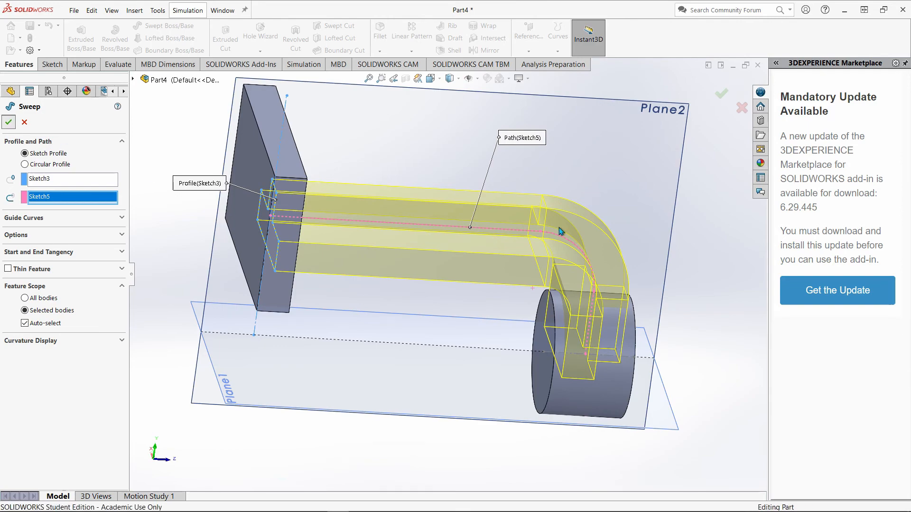
# Start a sketch on the cylindrical boss's outer end face and orient the view normal to it.
pyautogui.moveTo(691, 260); pyautogui.dragTo(568, 346, button='middle')
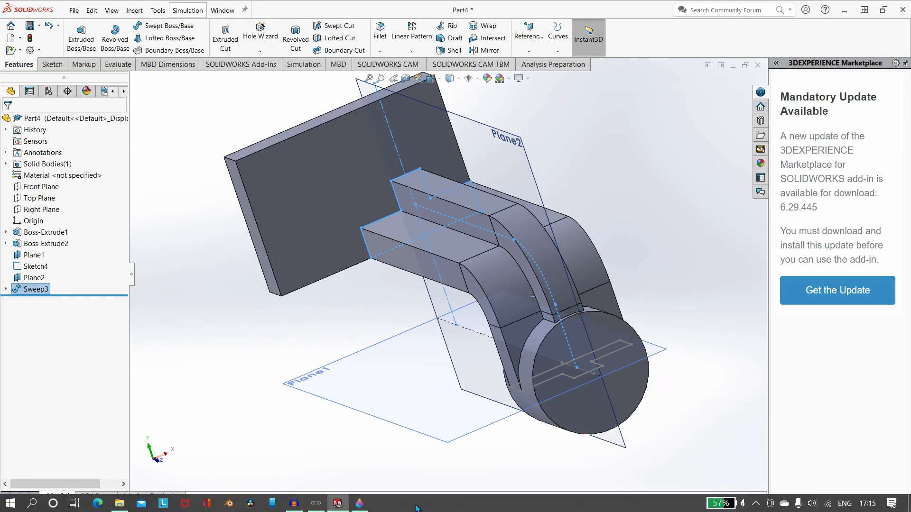
pyautogui.click(587, 378)
pyautogui.rightClick(595, 375)
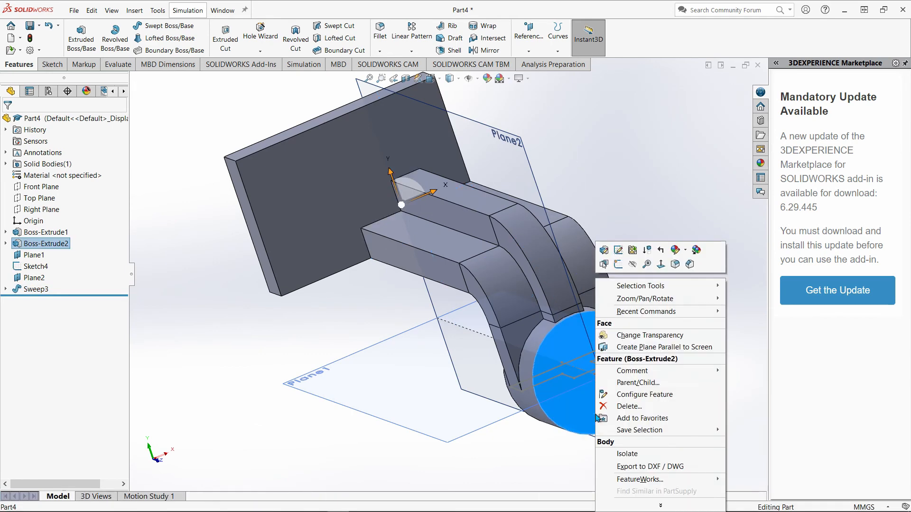
pyautogui.click(618, 265)
pyautogui.rightClick(623, 365)
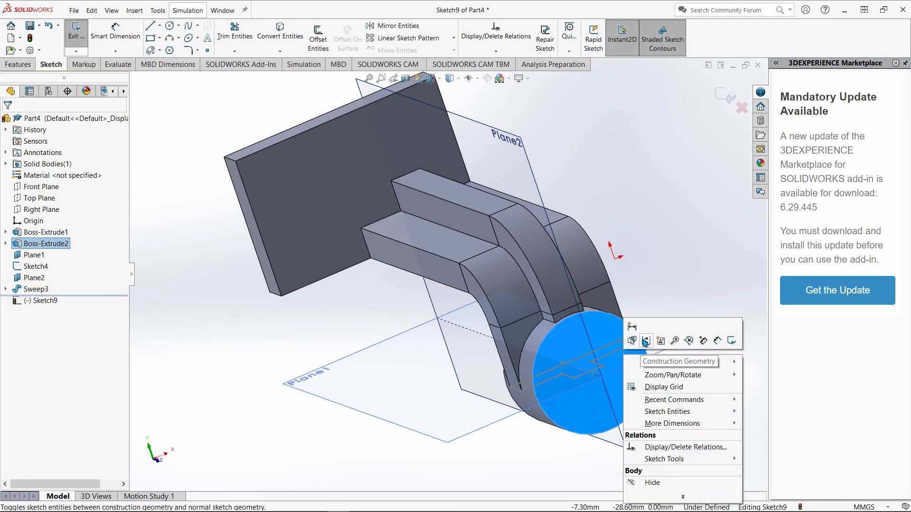
pyautogui.rightClick(37, 300)
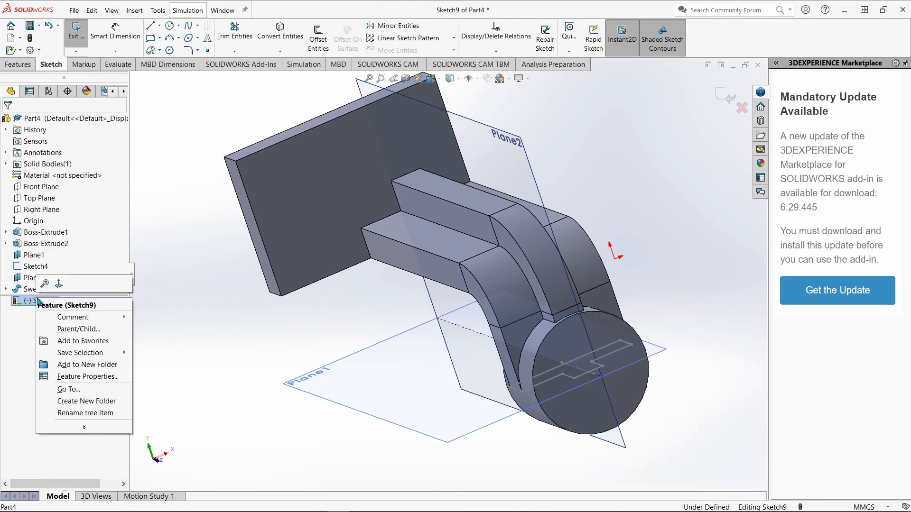
pyautogui.click(61, 290)
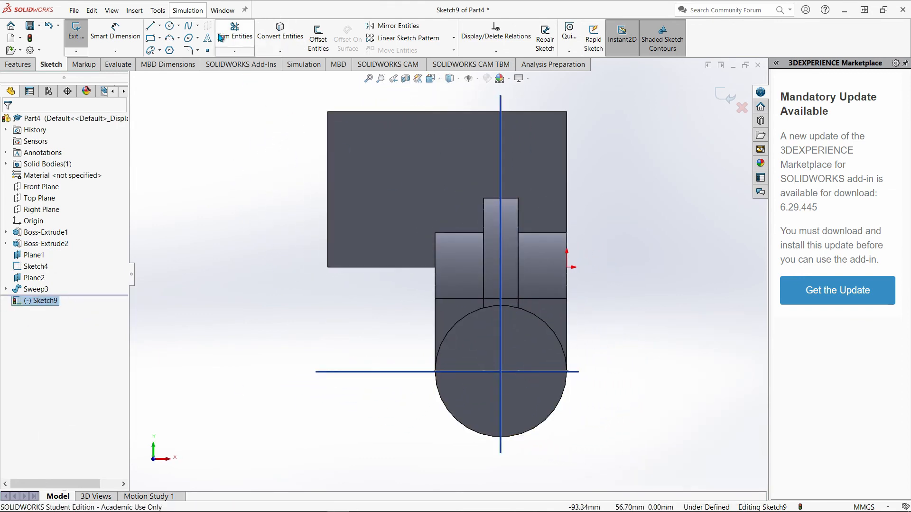
# Sketch a circle of about 9.86 mm radius centred on the boss's end face.
pyautogui.click(169, 25)
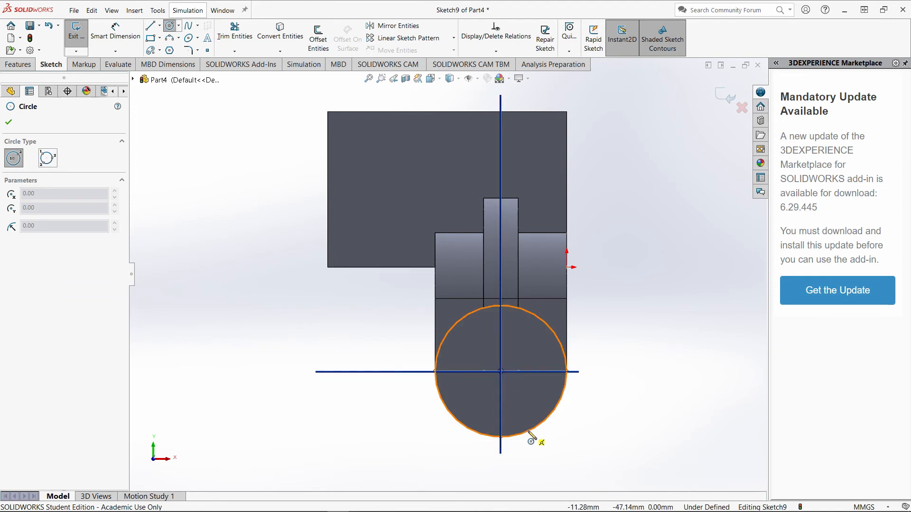
pyautogui.click(500, 371)
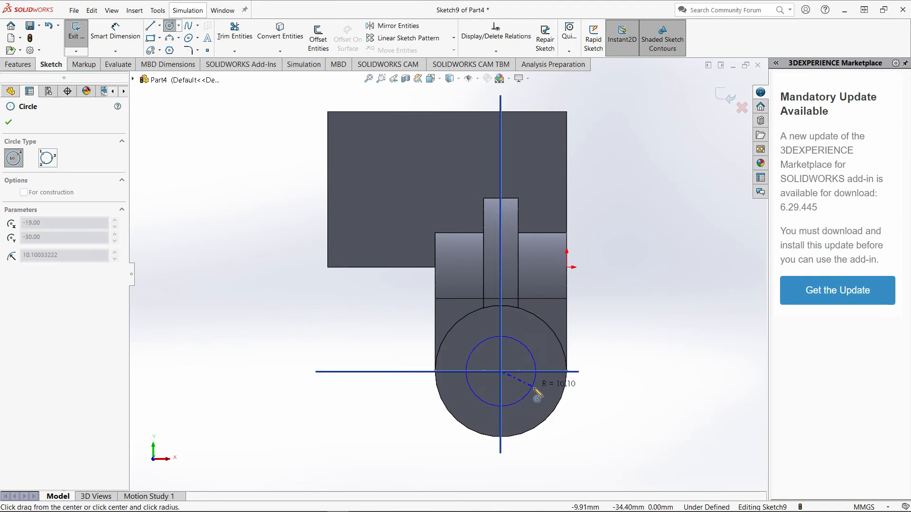
pyautogui.click(528, 393)
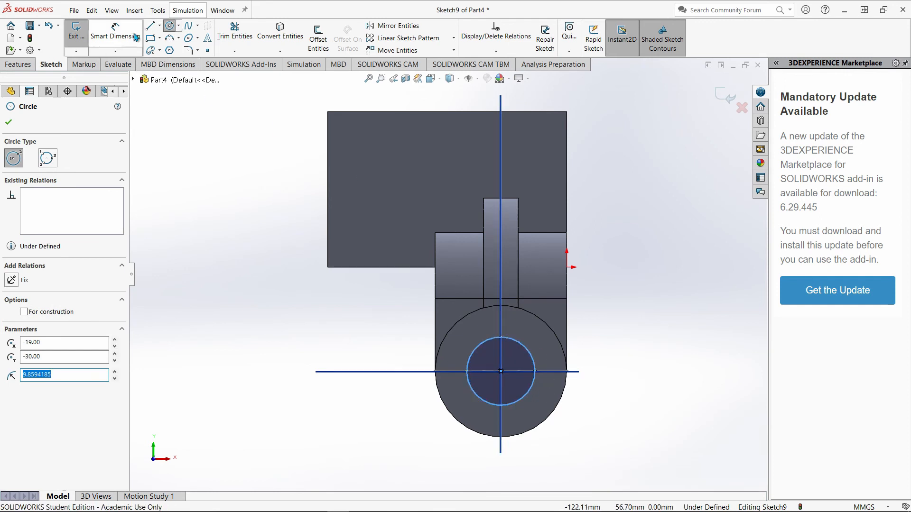
# Check the bore size in the reference drawing, dimension the circle's diameter at 16 mm, and exit the sketch.
pyautogui.click(135, 37)
pyautogui.click(526, 346)
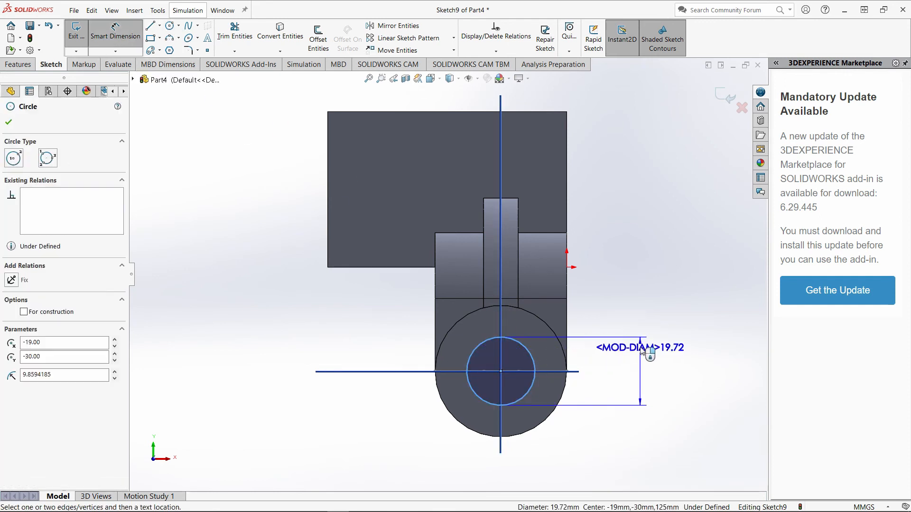
pyautogui.click(643, 351)
pyautogui.click(361, 504)
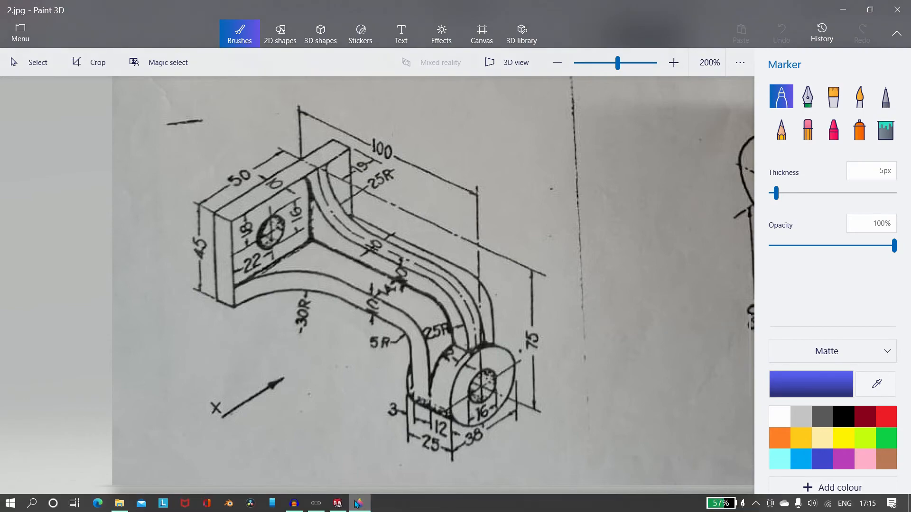
pyautogui.click(357, 504)
pyautogui.write('1')
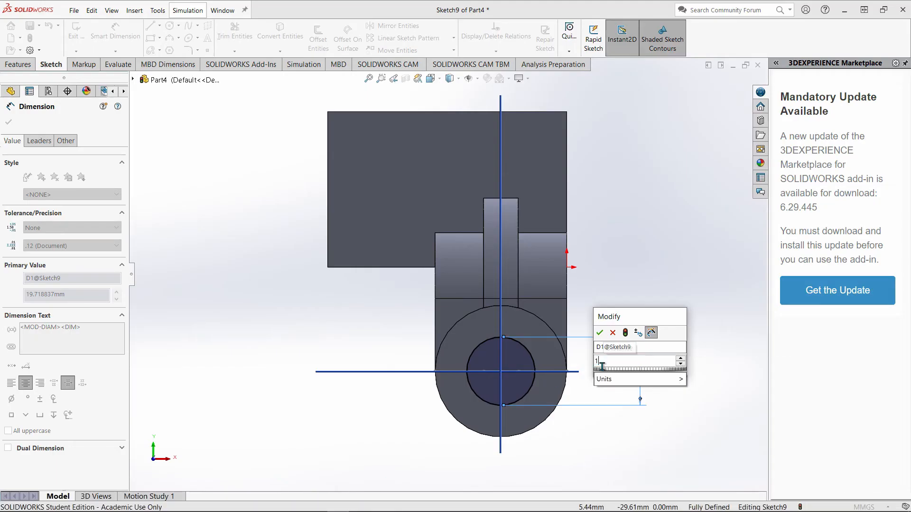
pyautogui.write('6')
pyautogui.press('Return')
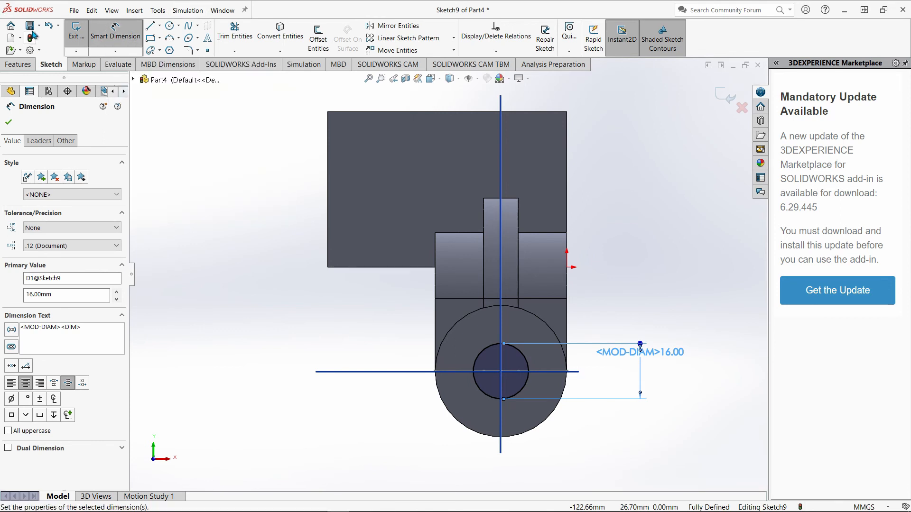
pyautogui.click(74, 31)
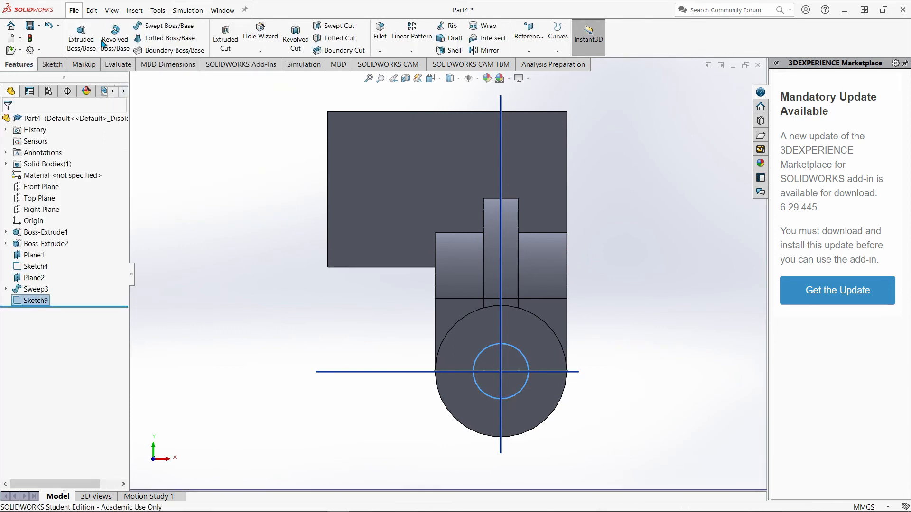
# Cut-extrude the circle 25 mm blind through the cylindrical boss.
pyautogui.click(225, 38)
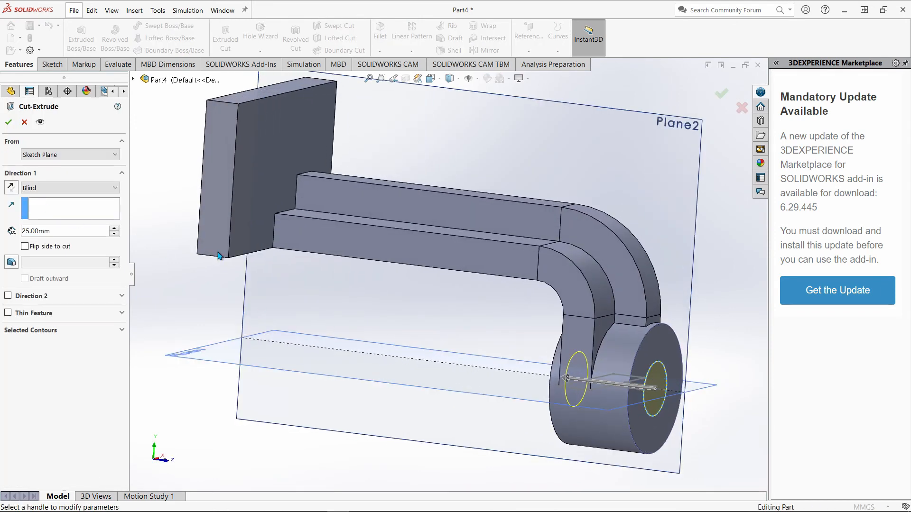
pyautogui.moveTo(218, 253); pyautogui.dragTo(256, 268, button='middle')
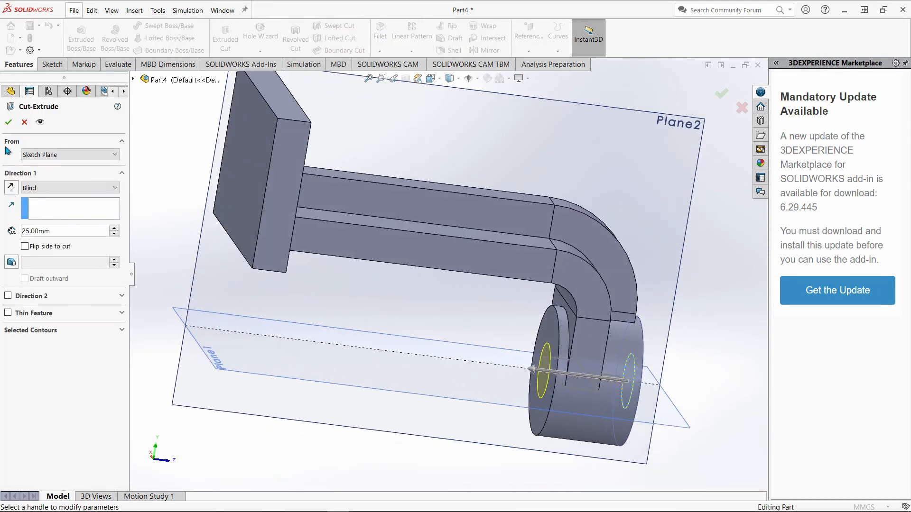
pyautogui.click(9, 124)
pyautogui.moveTo(543, 259); pyautogui.dragTo(298, 332, button='middle')
pyautogui.click(296, 328)
# Start a sketch on the plate's arm-side face and orient the view normal to it.
pyautogui.moveTo(204, 271); pyautogui.dragTo(282, 219, button='middle')
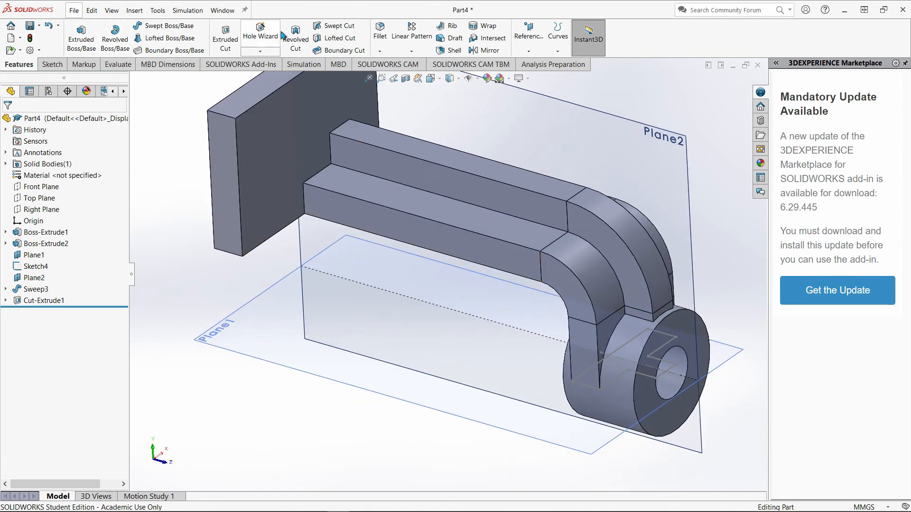
pyautogui.click(264, 168)
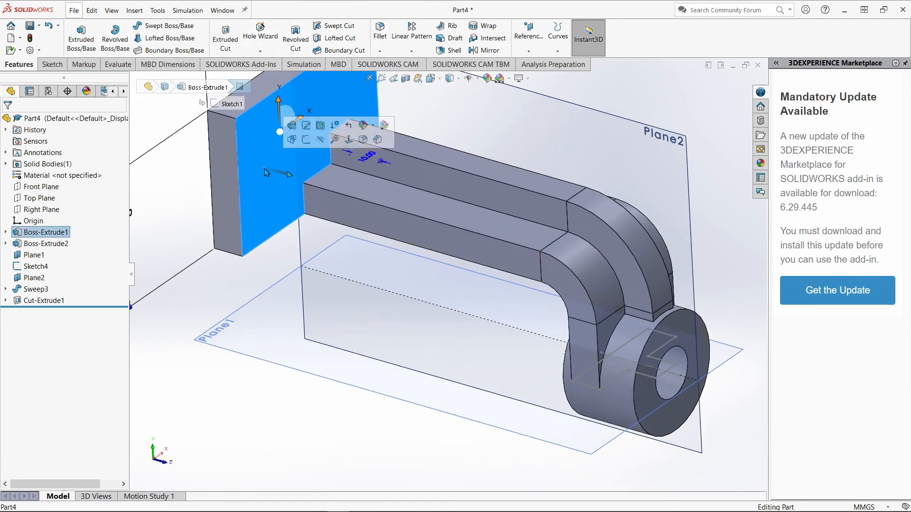
pyautogui.click(303, 139)
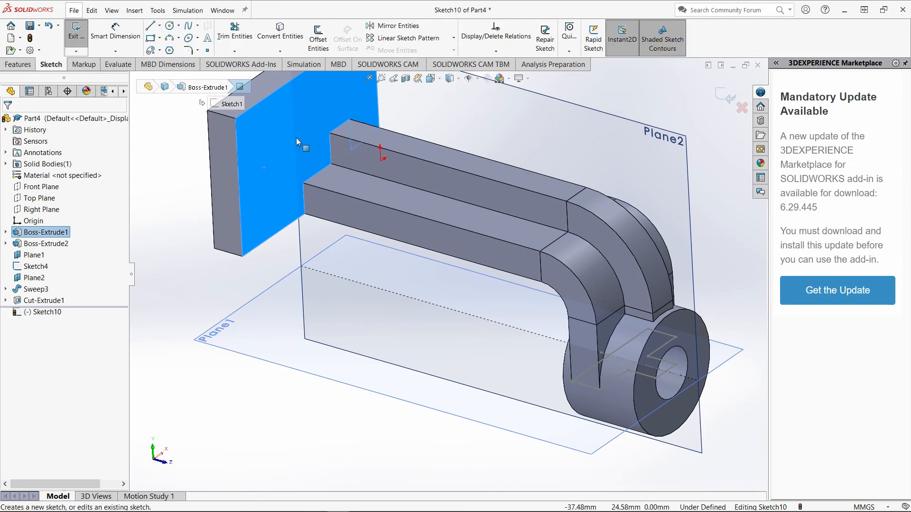
pyautogui.rightClick(249, 126)
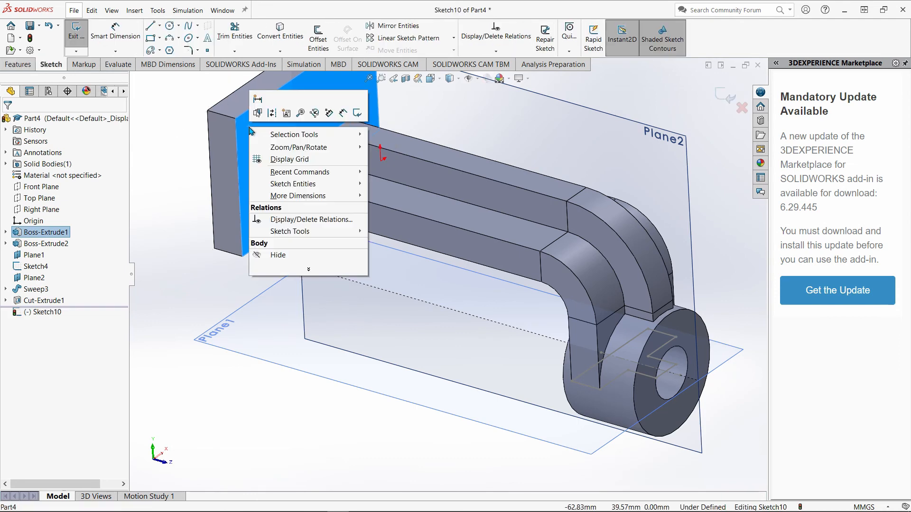
pyautogui.rightClick(41, 315)
pyautogui.click(66, 312)
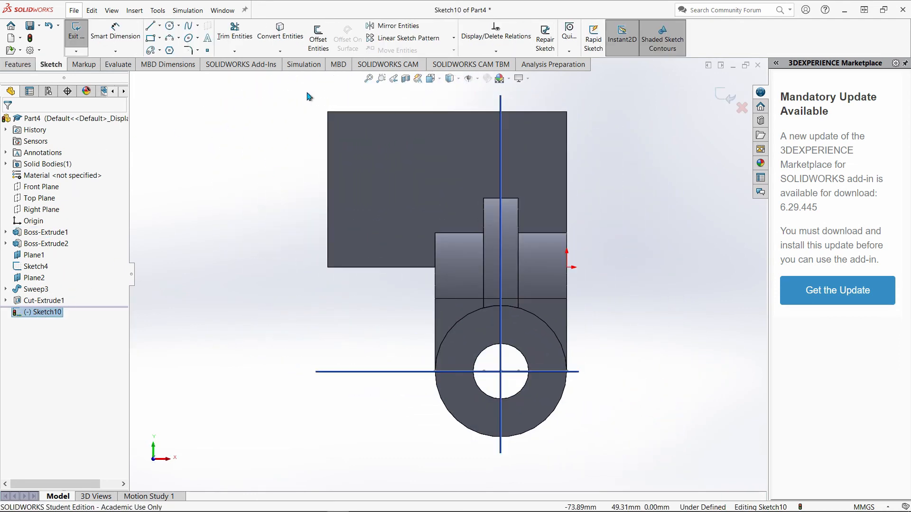
# Sketch a circle of about 16.7 mm diameter near the plate's upper free corner.
pyautogui.click(170, 28)
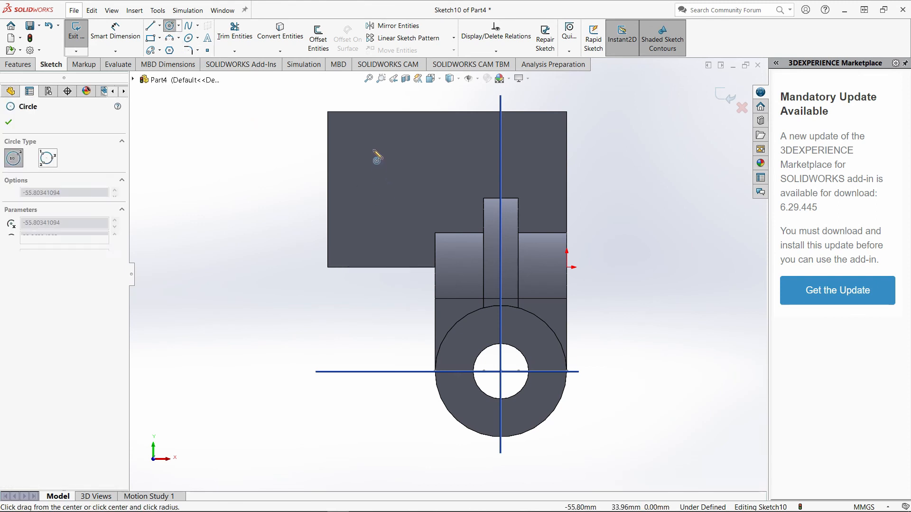
pyautogui.click(374, 149)
pyautogui.click(394, 170)
# Check the plate hole's size in the reference drawing and dimension the circle's diameter at 16 mm.
pyautogui.click(116, 34)
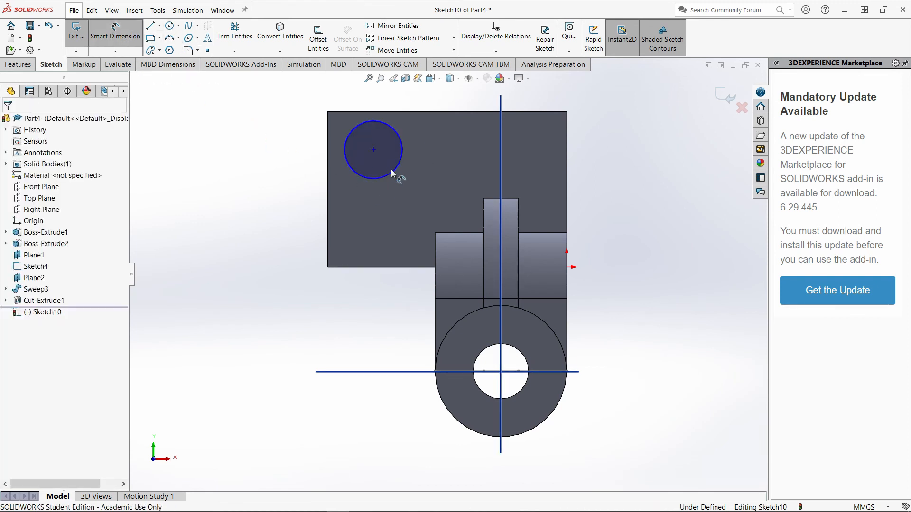
pyautogui.click(402, 137)
pyautogui.click(631, 124)
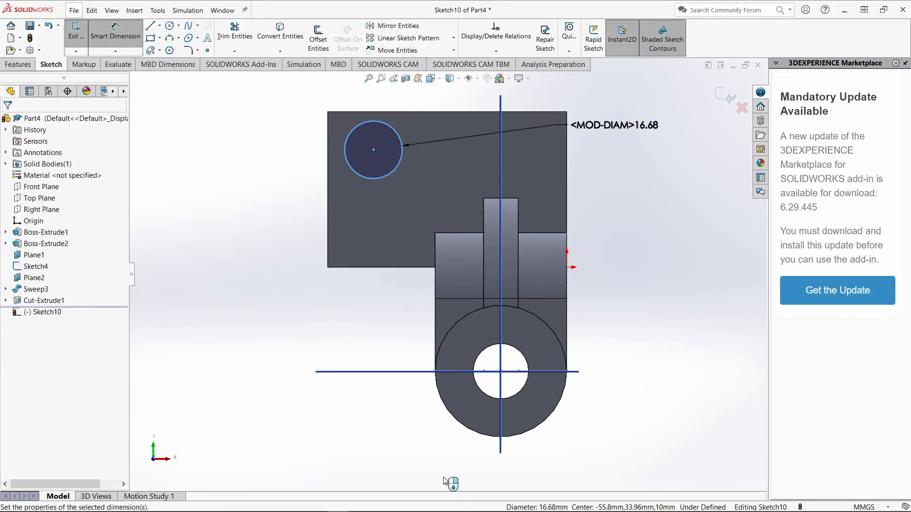
pyautogui.click(360, 504)
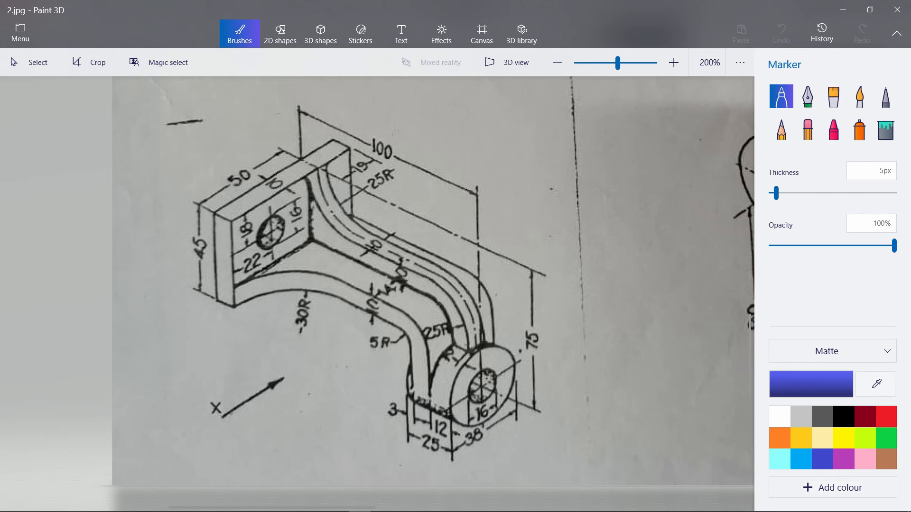
pyautogui.click(338, 504)
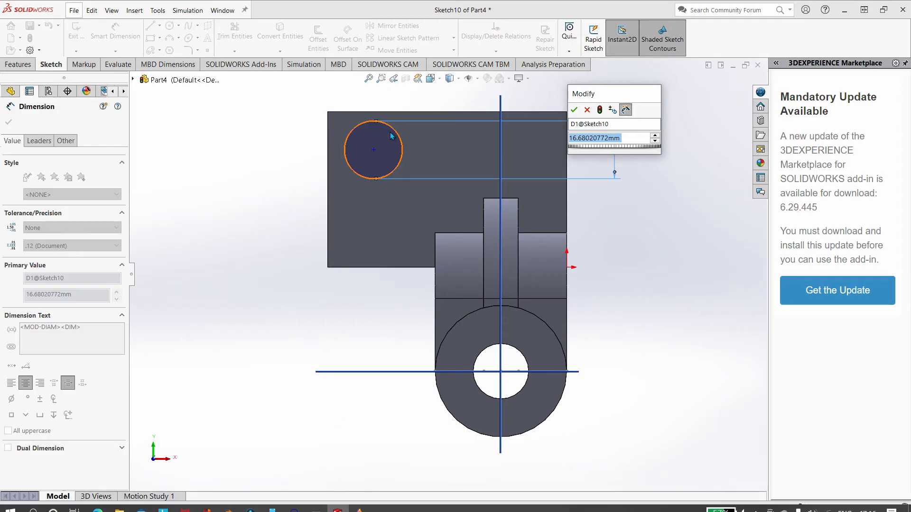
pyautogui.click(437, 120)
pyautogui.write('16')
pyautogui.press('Return')
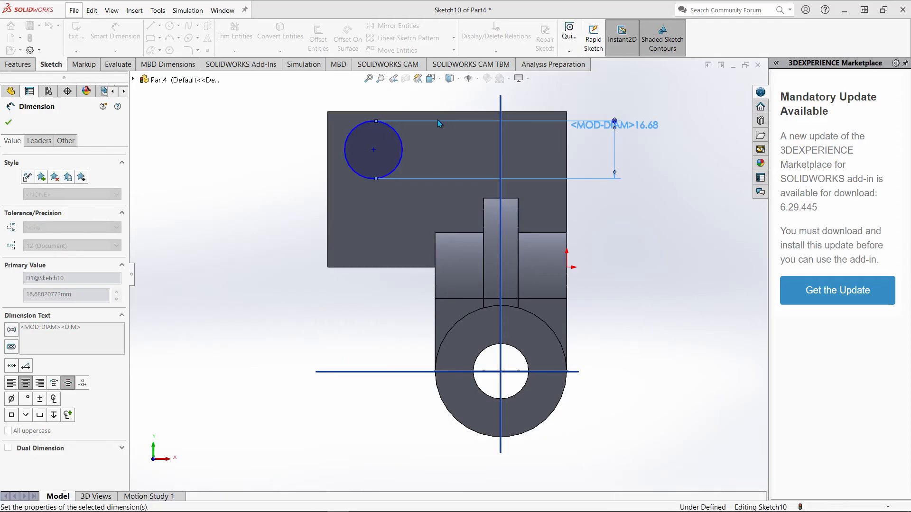
# Dimension the circle's centre 18 mm below the plate's top edge.
pyautogui.click(374, 151)
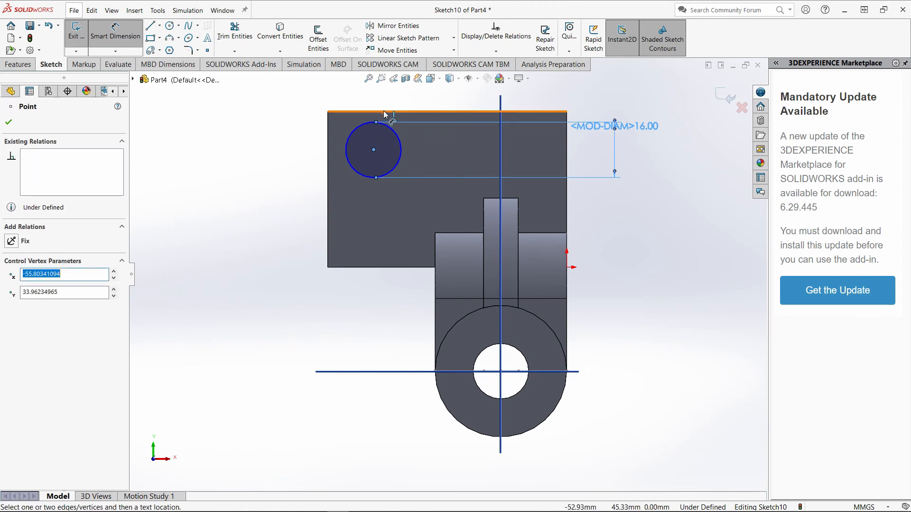
pyautogui.click(385, 112)
pyautogui.click(236, 136)
pyautogui.write('18')
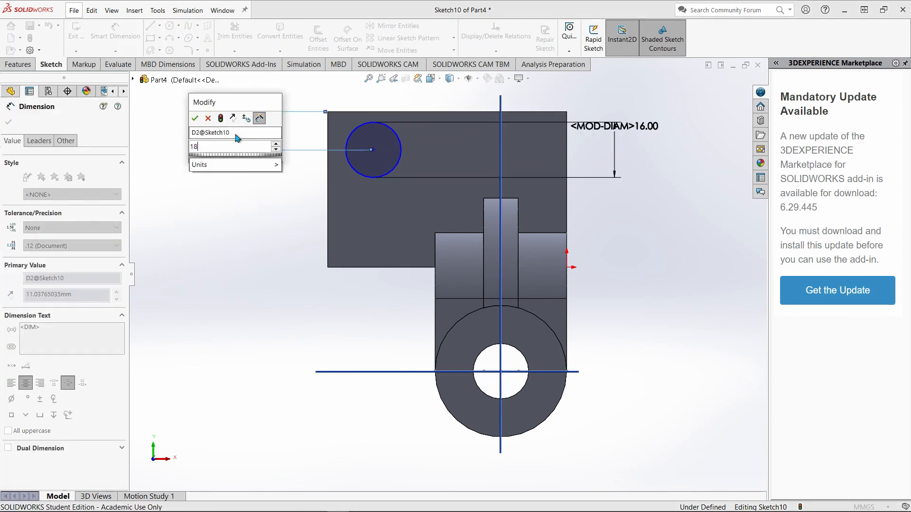
pyautogui.press('Return')
# Dimension the circle's centre 22 mm from the plate's free vertical edge and exit the sketch.
pyautogui.click(328, 174)
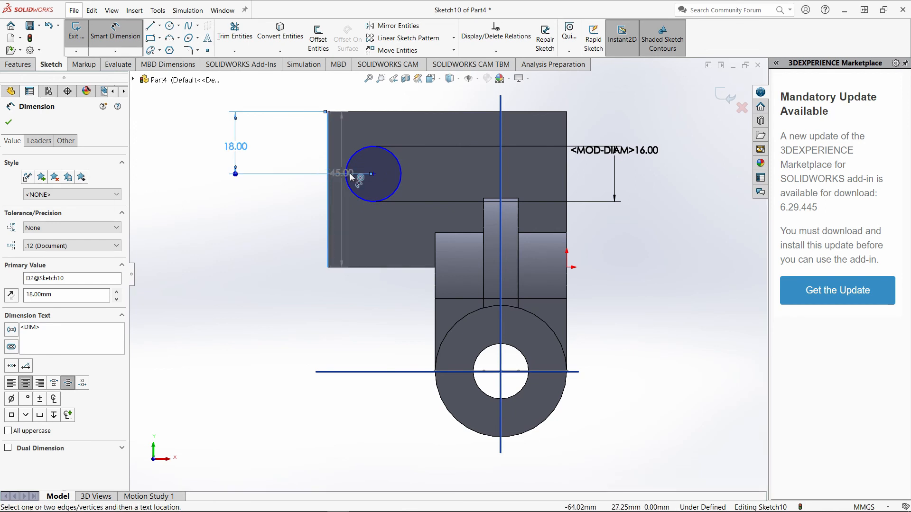
pyautogui.click(373, 174)
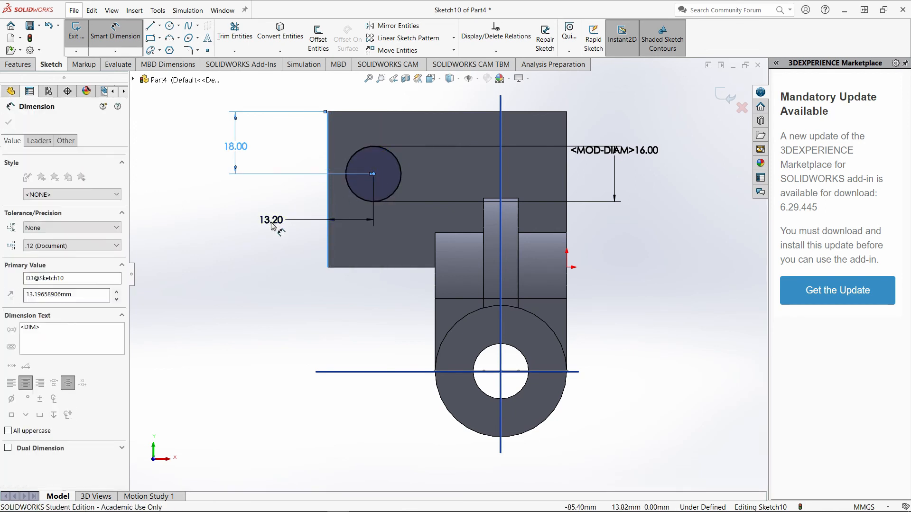
pyautogui.click(272, 227)
pyautogui.write('22')
pyautogui.press('Return')
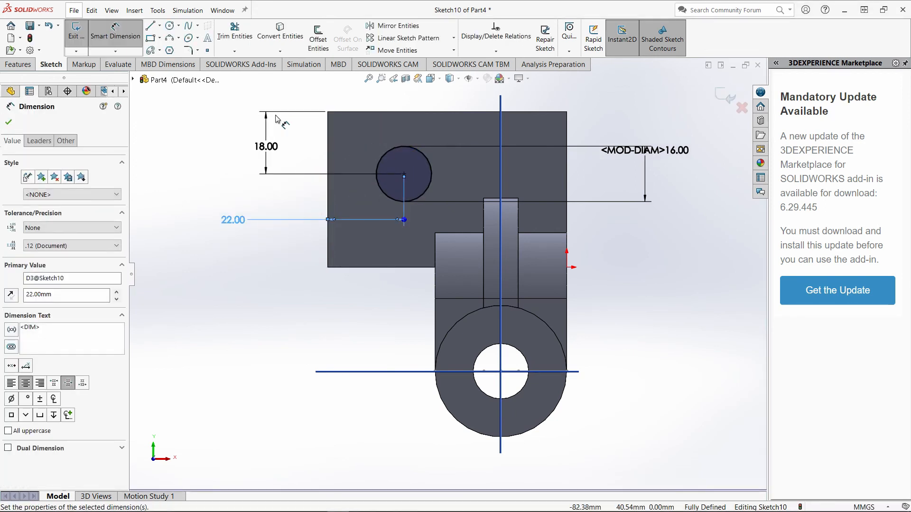
pyautogui.click(76, 32)
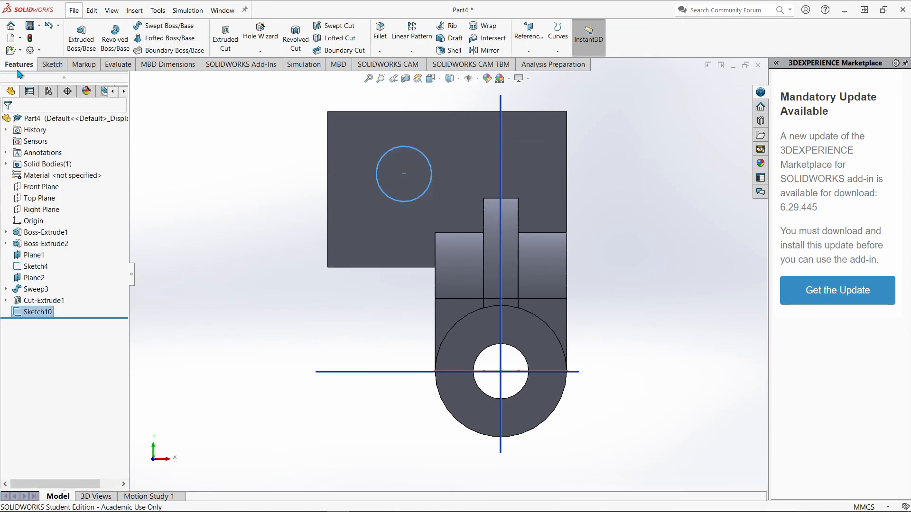
# Cut-extrude the circle through the plate using the Through All end condition.
pyautogui.click(225, 40)
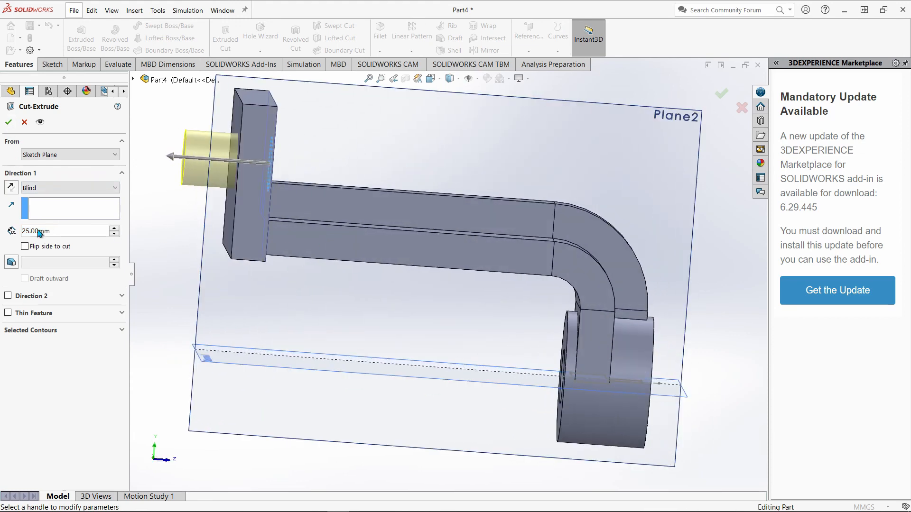
pyautogui.click(28, 190)
pyautogui.click(30, 197)
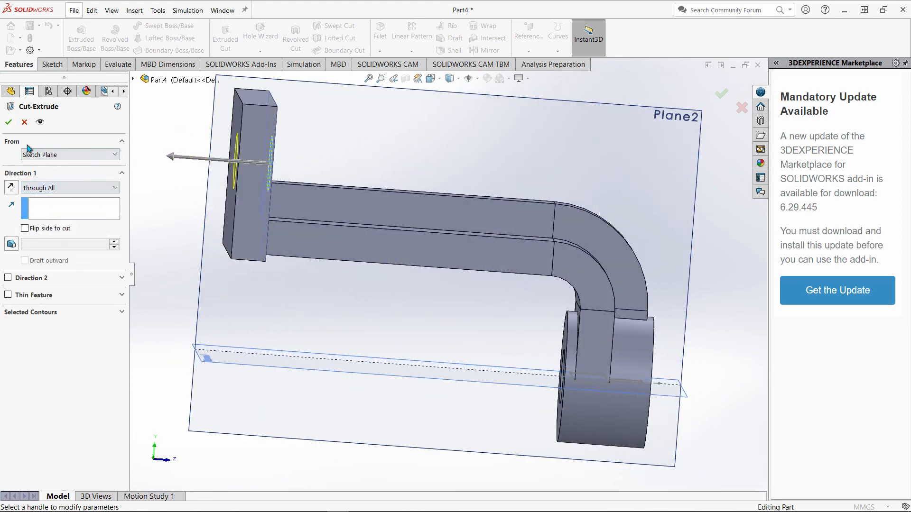
pyautogui.click(8, 123)
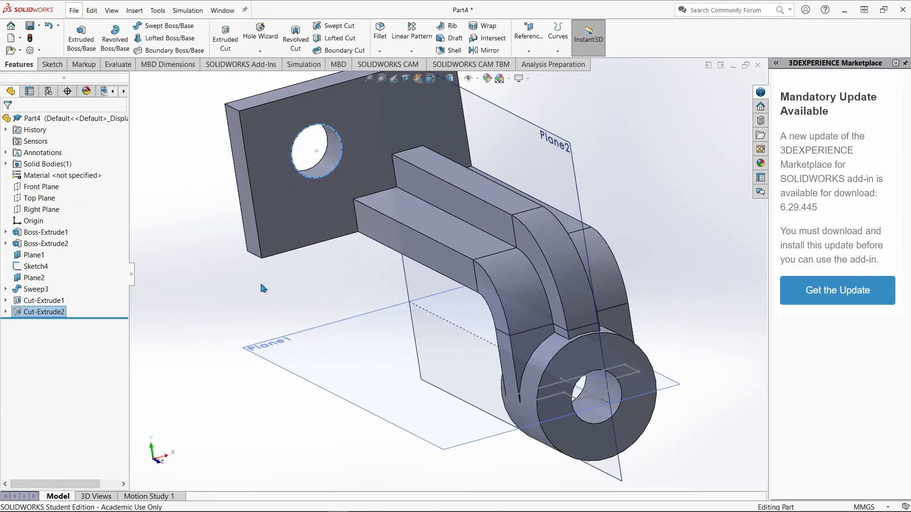
# Set up a 25 mm radius fillet on the rib's top edge and the flange's side edge where they meet the plate.
pyautogui.moveTo(256, 303); pyautogui.dragTo(221, 271, button='middle')
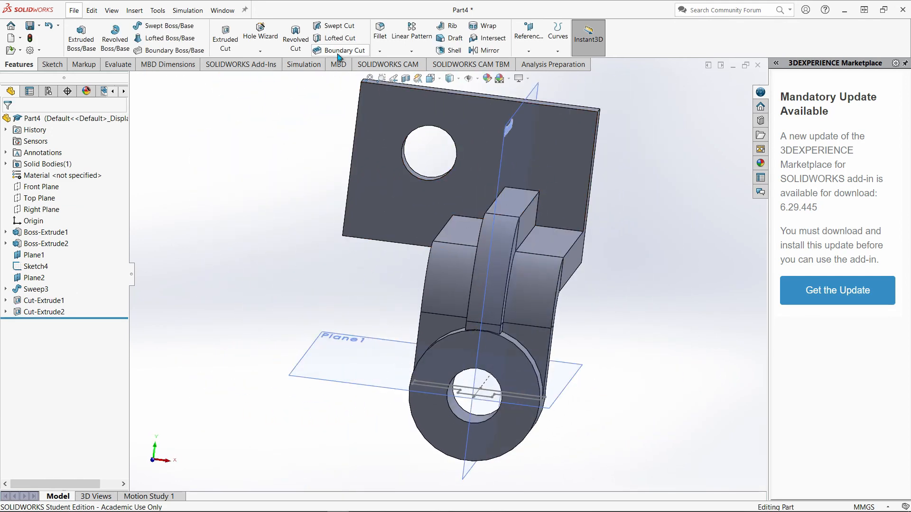
pyautogui.click(386, 39)
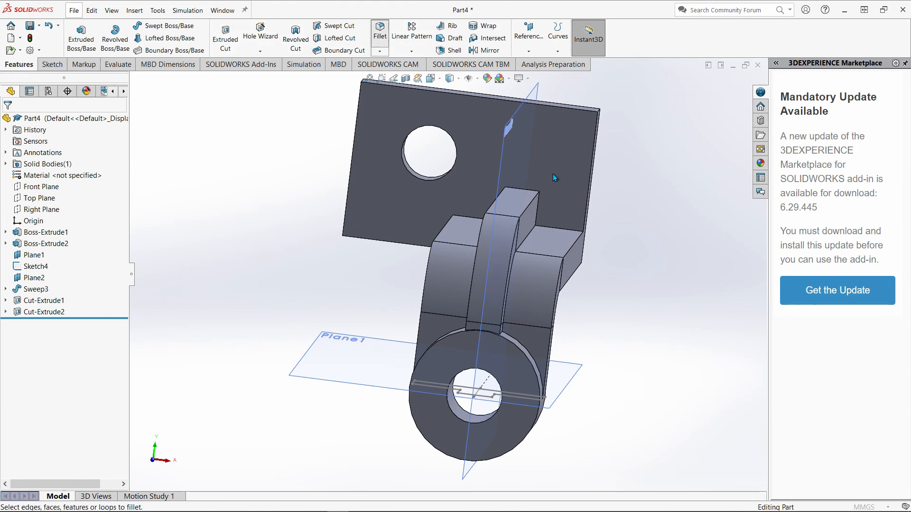
pyautogui.click(531, 192)
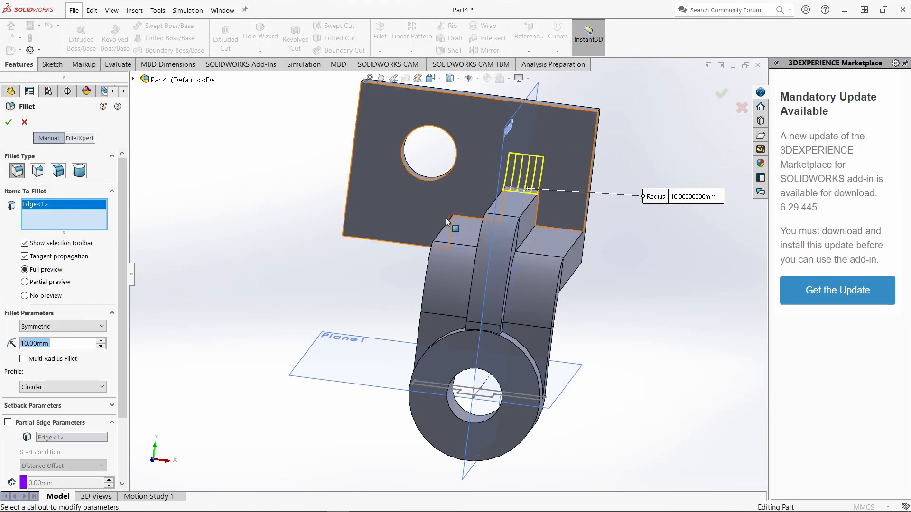
pyautogui.moveTo(446, 218); pyautogui.dragTo(337, 228, button='middle')
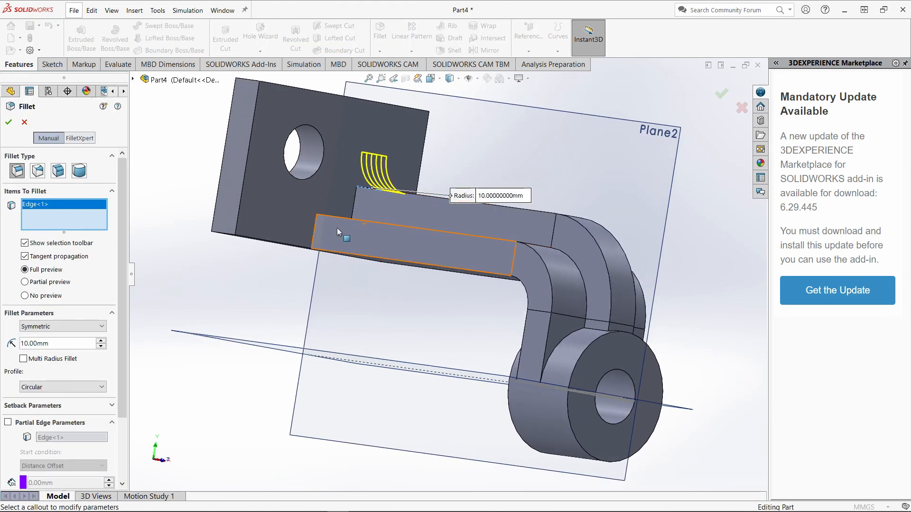
pyautogui.click(312, 227)
pyautogui.moveTo(255, 293); pyautogui.dragTo(253, 335, button='middle')
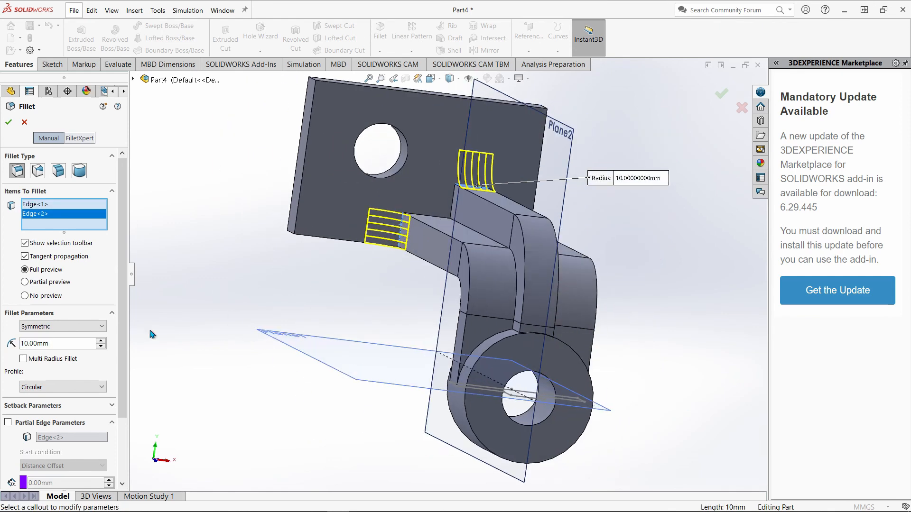
pyautogui.click(54, 344)
pyautogui.write('25')
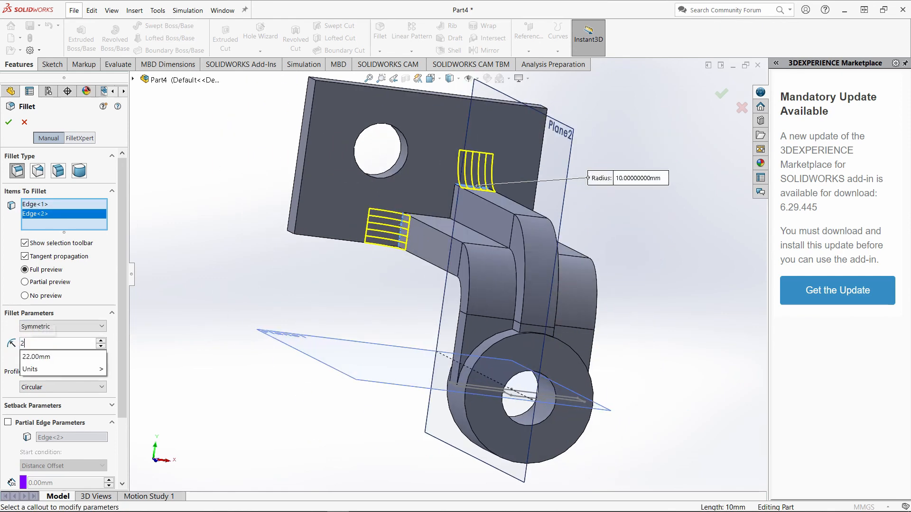
pyautogui.press('Return')
# Check the fillet radii in the reference drawing, remove the flange's side edge from the selection, and apply the fillet to the rib edge.
pyautogui.moveTo(271, 506)
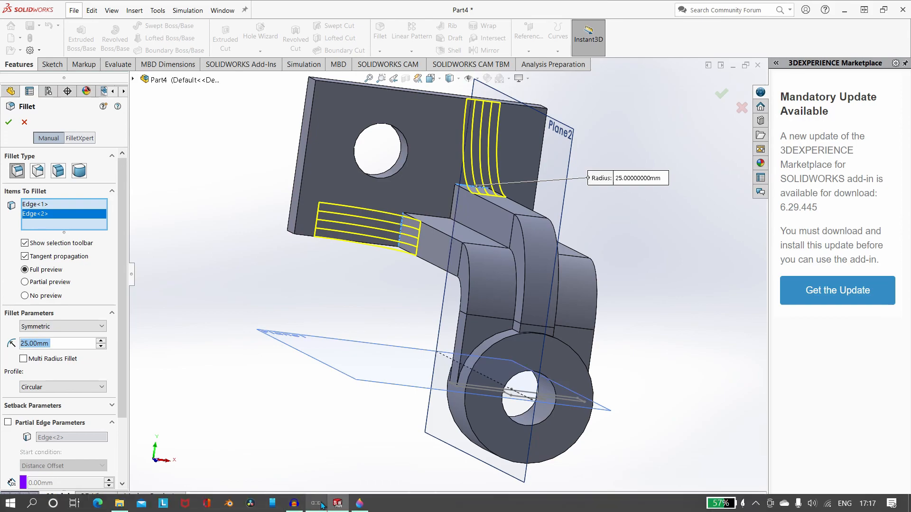
pyautogui.click(356, 504)
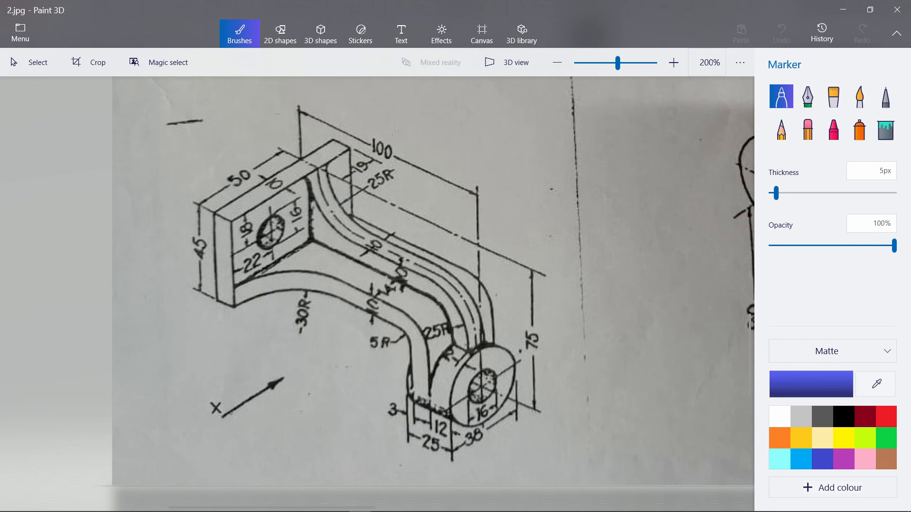
pyautogui.click(347, 504)
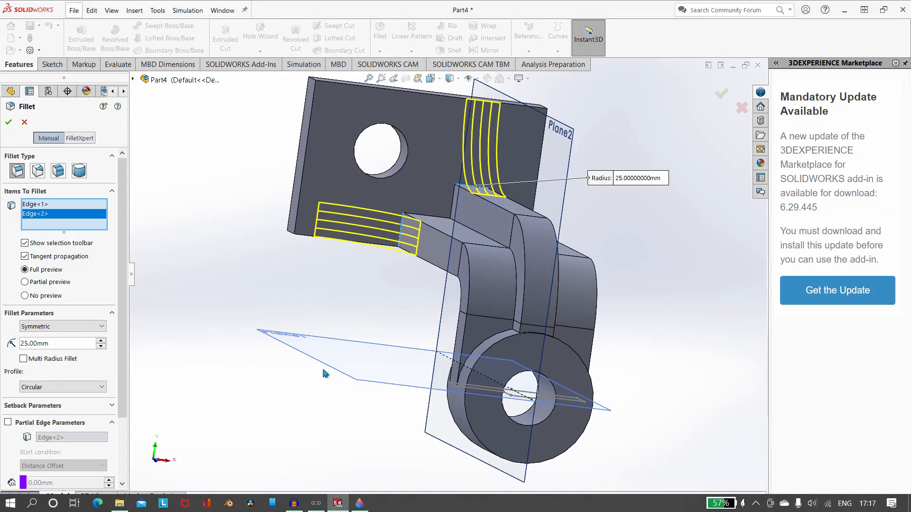
pyautogui.click(400, 223)
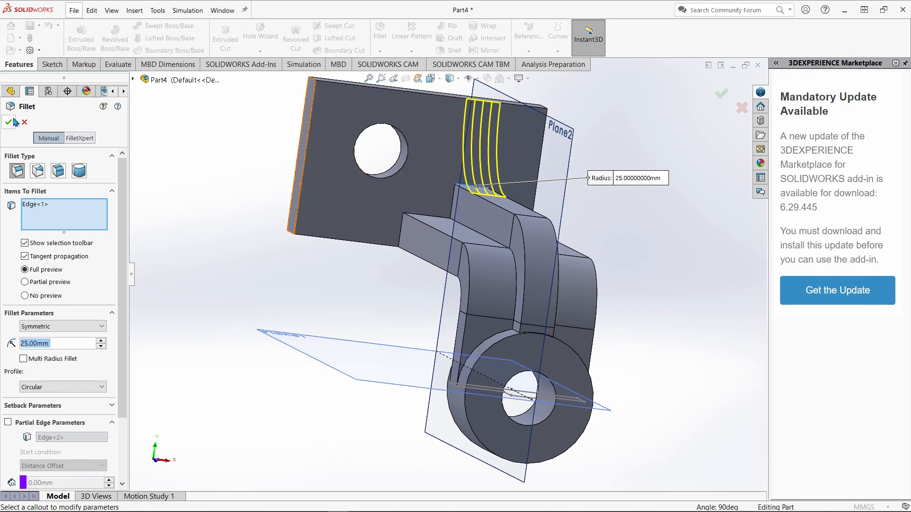
pyautogui.click(9, 122)
# Fillet the flange's side edge at the plate with a 30 mm radius.
pyautogui.click(406, 208)
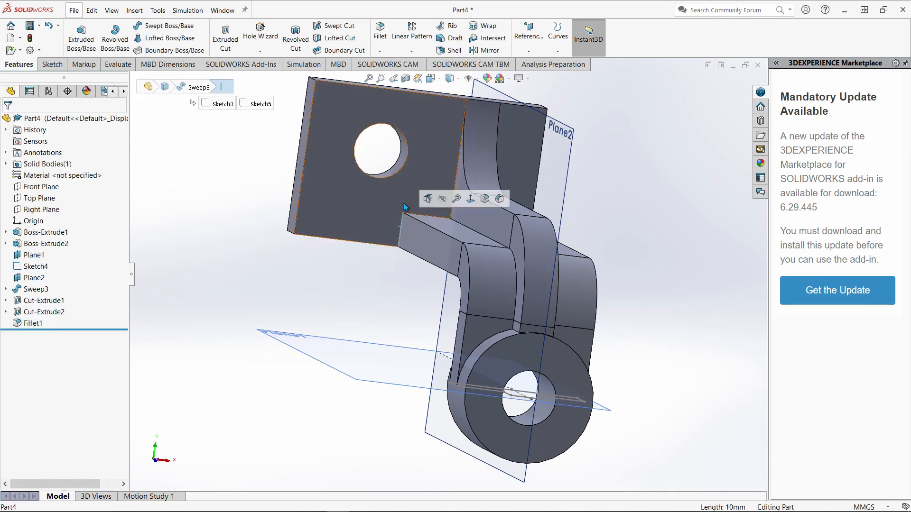
pyautogui.click(385, 33)
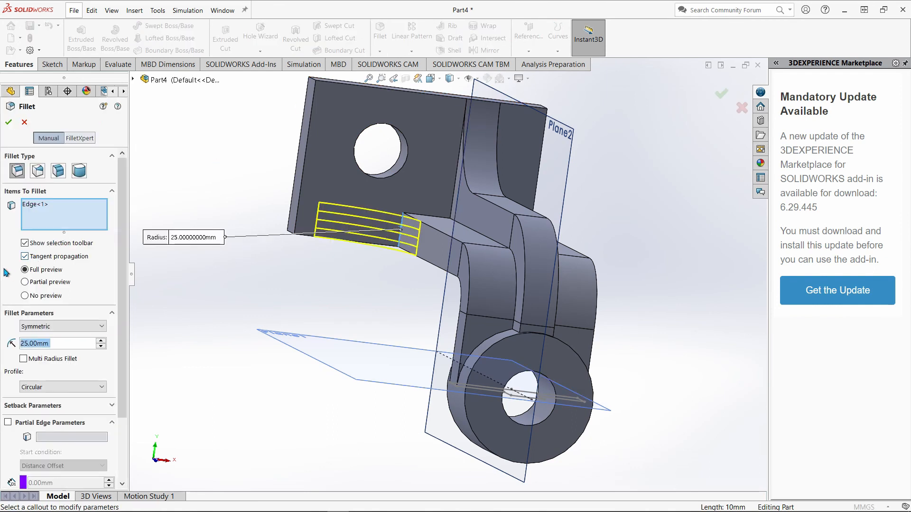
pyautogui.write('30')
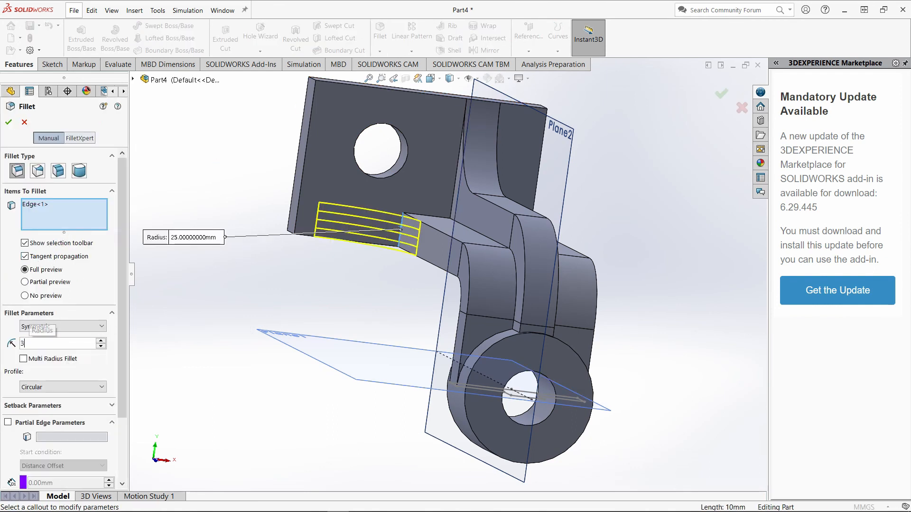
pyautogui.press('Return')
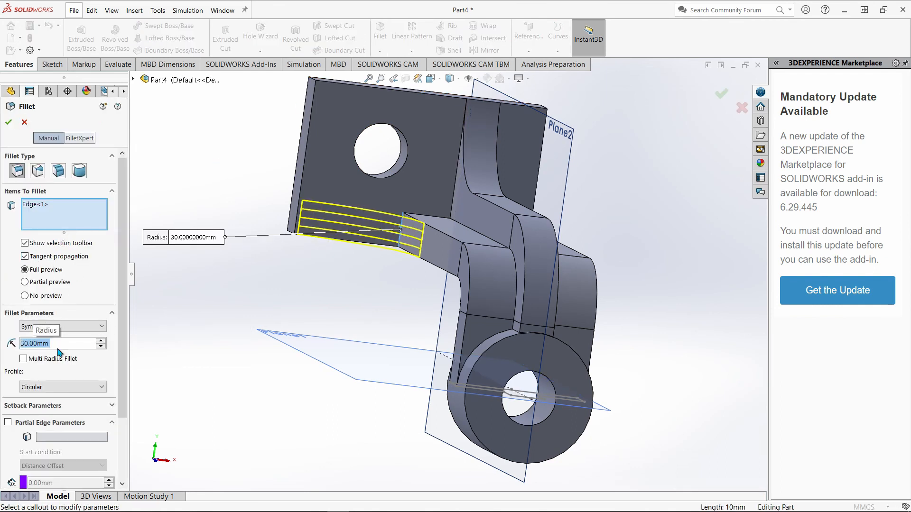
pyautogui.click(7, 127)
pyautogui.moveTo(226, 266); pyautogui.dragTo(280, 312, button='middle')
pyautogui.scroll(4, 280, 311)
pyautogui.moveTo(478, 307); pyautogui.dragTo(467, 321, button='middle')
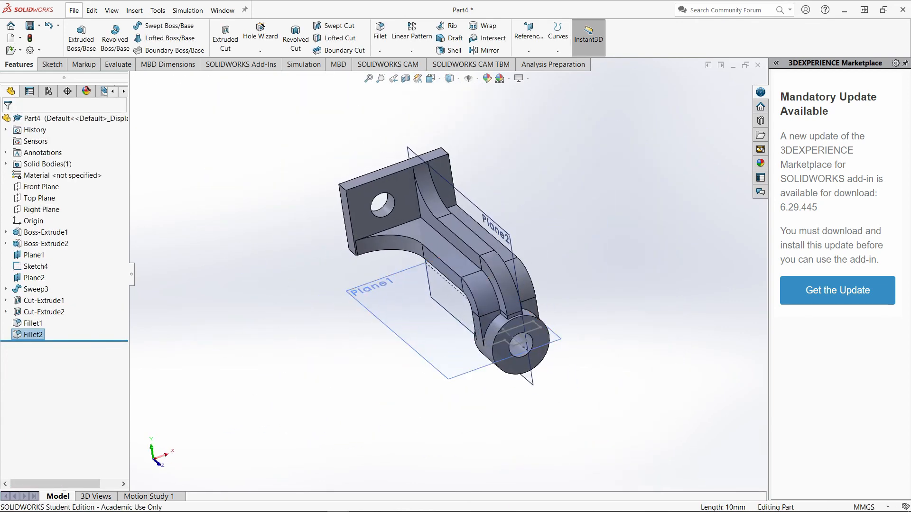
# Compare the filleted bracket with the reference drawing in Paint 3D, and return to the SOLIDWORKS part.
pyautogui.moveTo(402, 500)
pyautogui.click(359, 504)
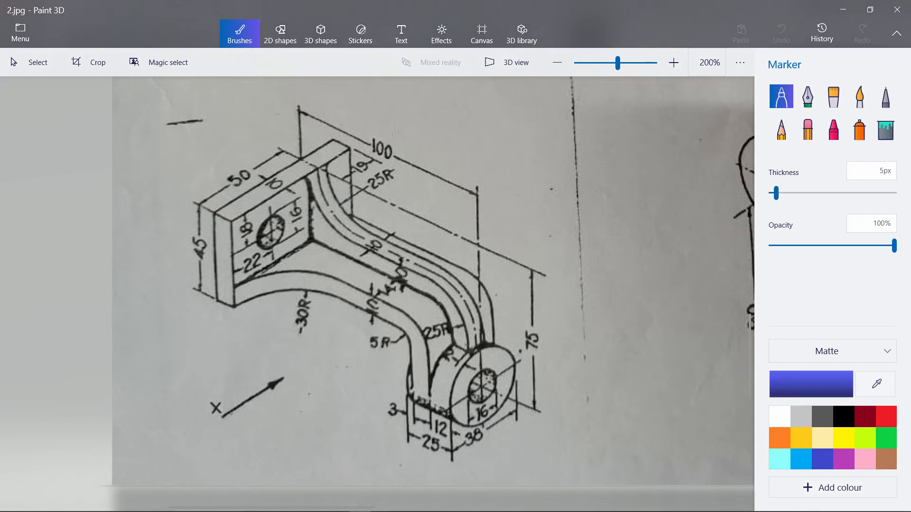
pyautogui.moveTo(435, 508)
pyautogui.click(339, 504)
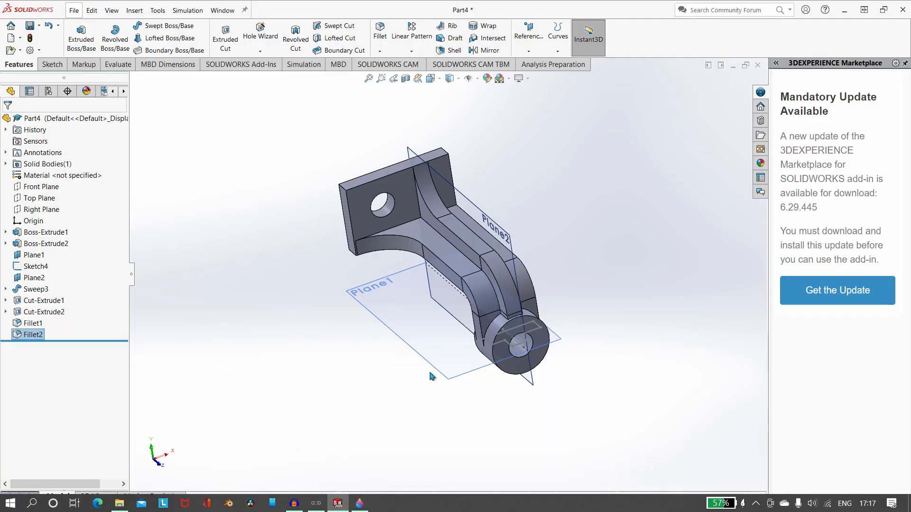
pyautogui.moveTo(340, 143); pyautogui.dragTo(346, 325, button='middle')
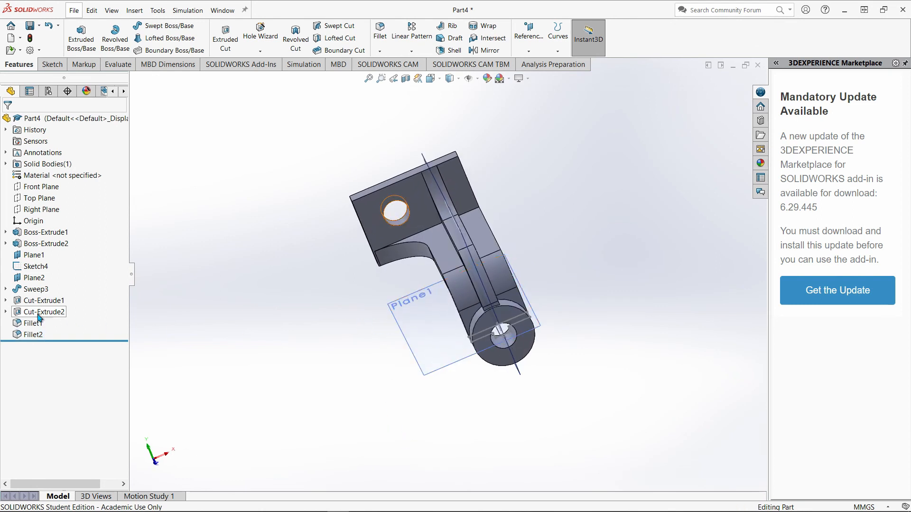
# Hide the reference planes Plane1 and Plane2 so only the bracket body shows.
pyautogui.rightClick(23, 257)
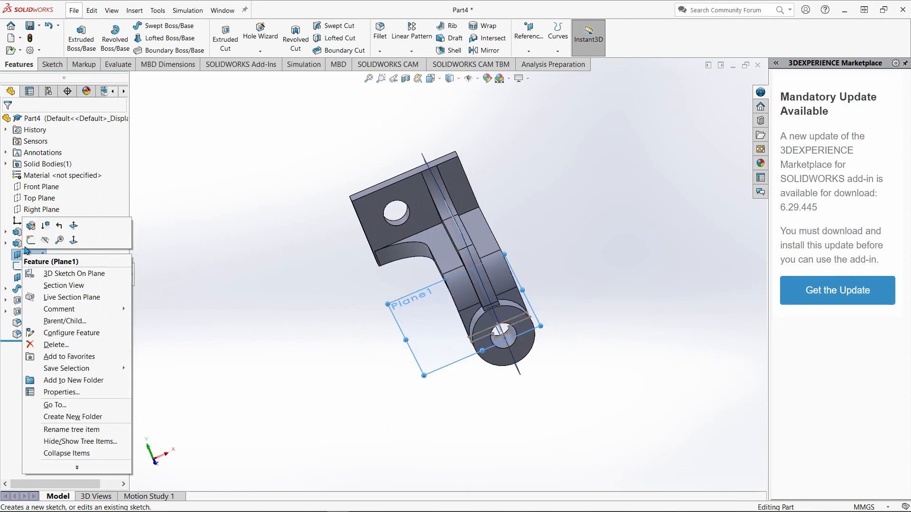
pyautogui.press('Escape')
pyautogui.rightClick(37, 280)
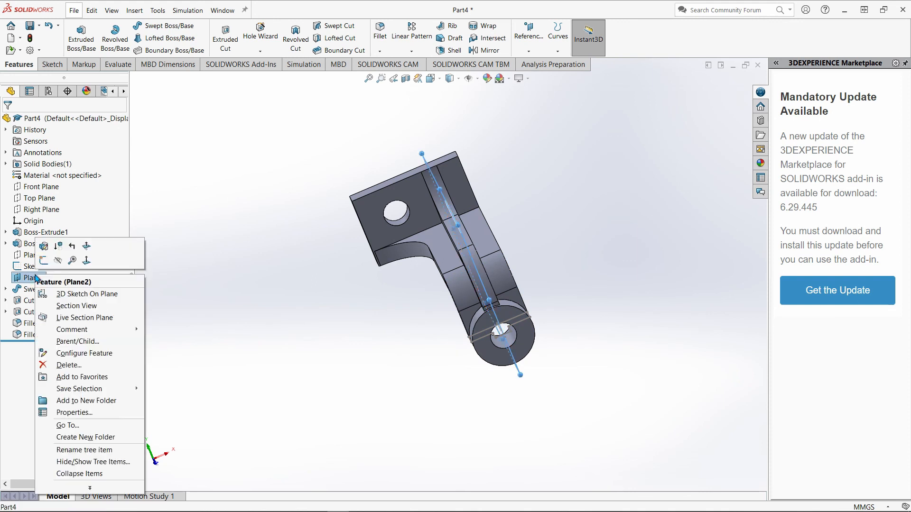
pyautogui.click(212, 313)
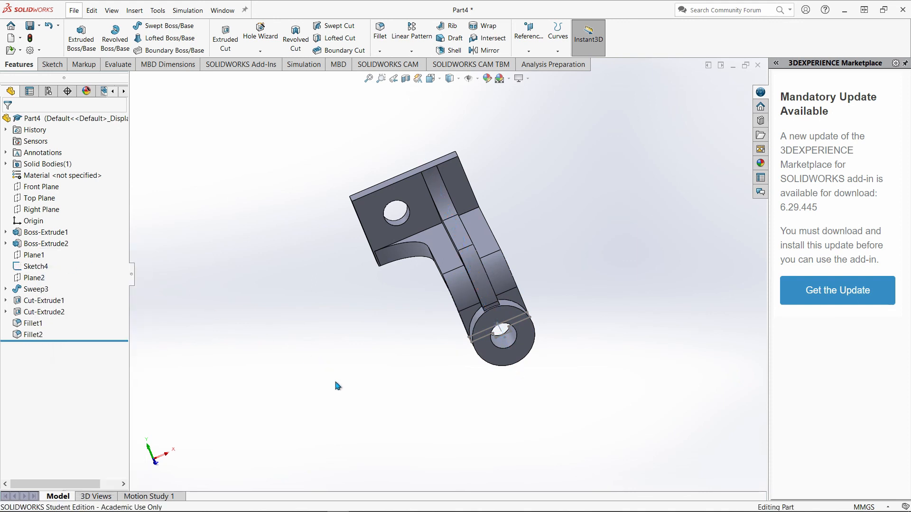
pyautogui.moveTo(335, 382); pyautogui.dragTo(361, 360, button='middle')
pyautogui.moveTo(635, 365); pyautogui.dragTo(621, 487, button='middle')
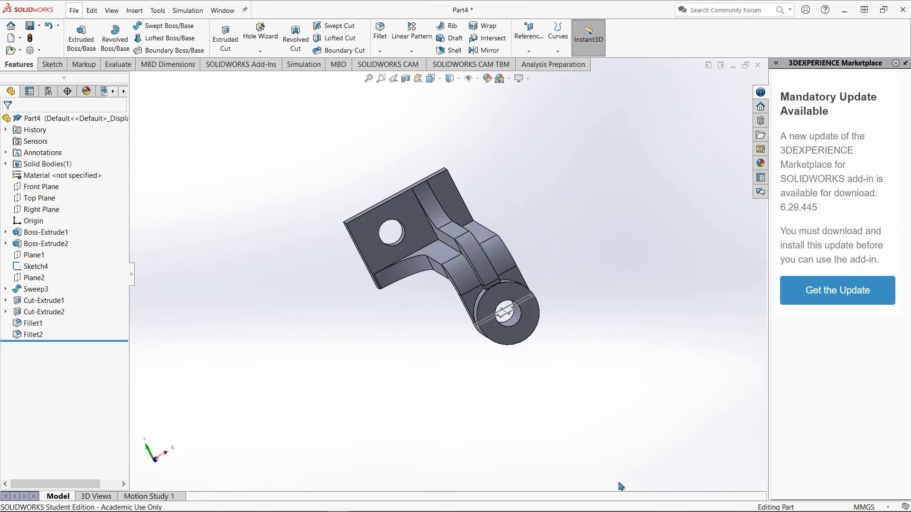